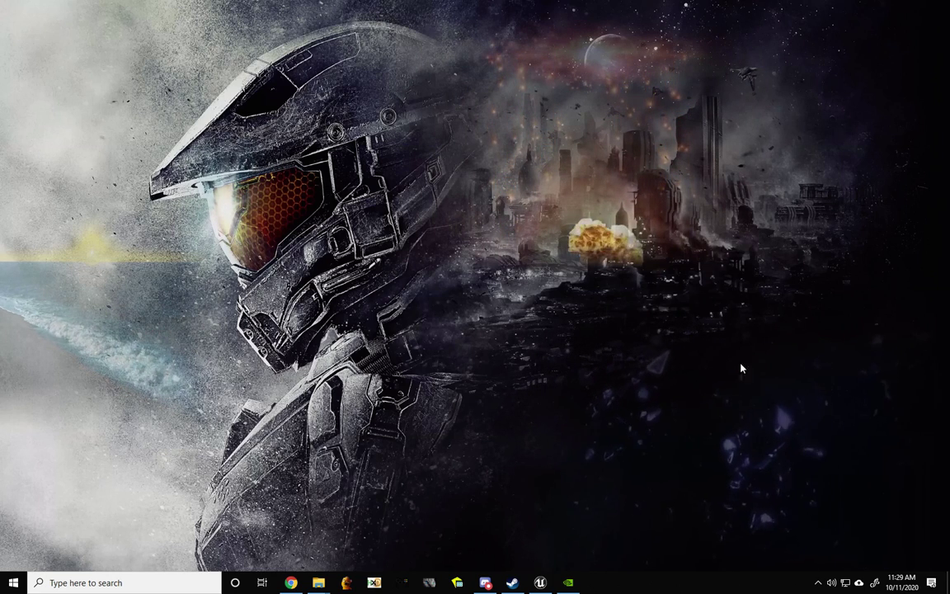
# - In the editor's Npc/LevelUp folder, start creating a new Data Table asset
pyautogui.click(541, 582)
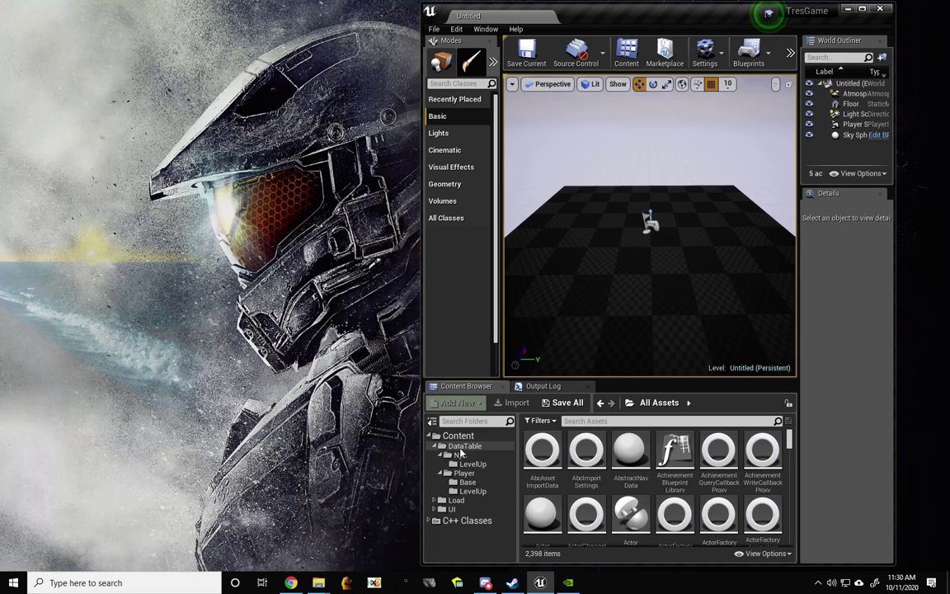
pyautogui.click(470, 467)
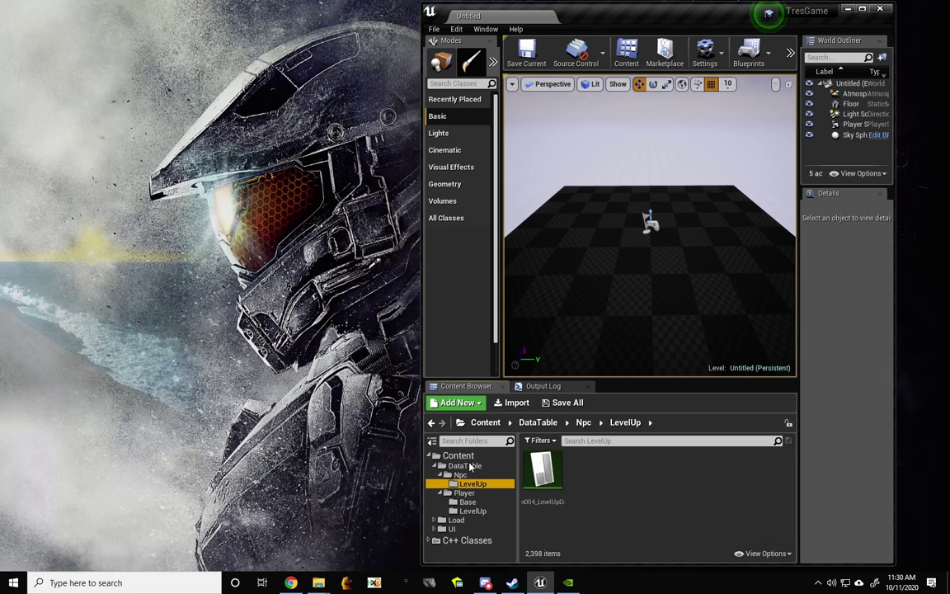
pyautogui.rightClick(615, 483)
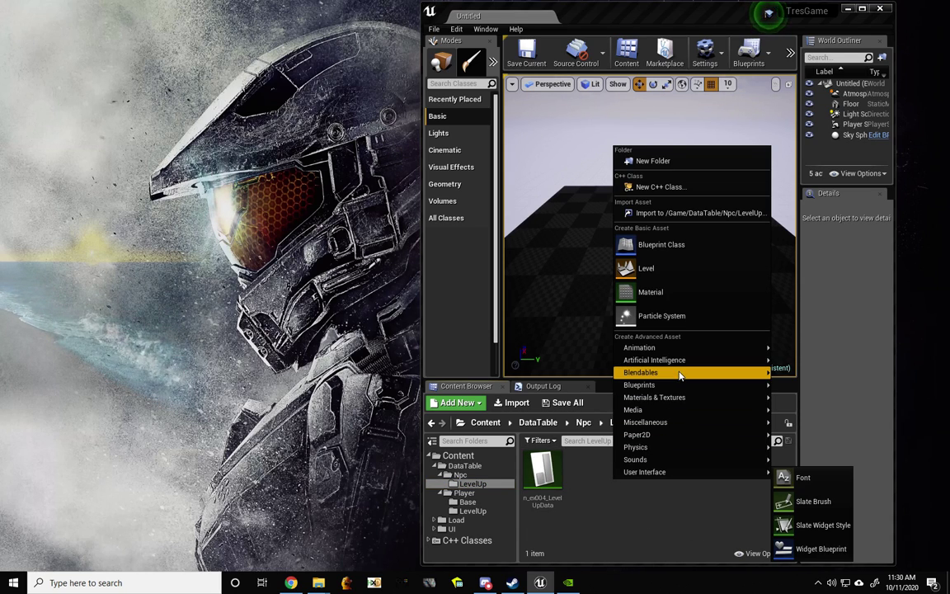
pyautogui.moveTo(651, 424)
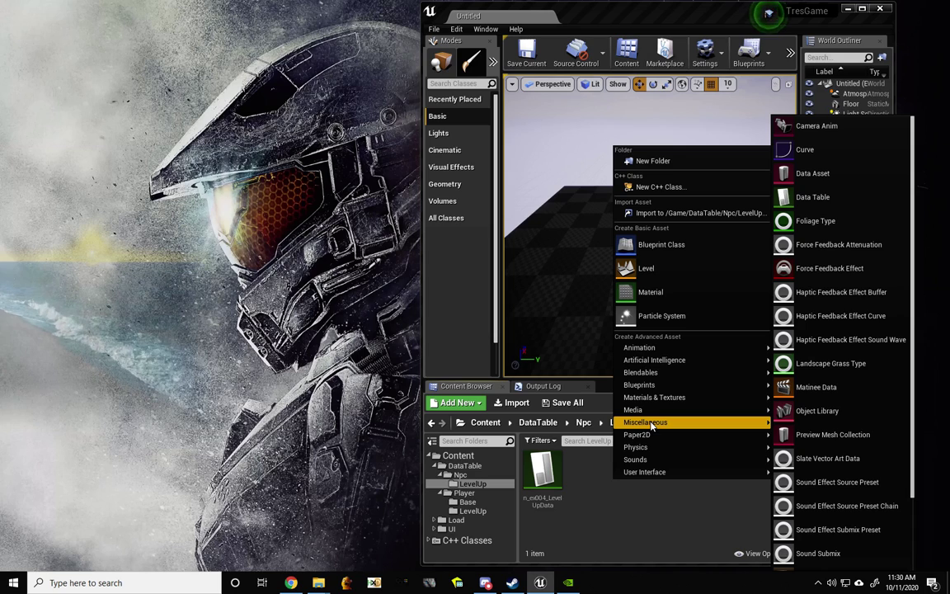
pyautogui.click(822, 202)
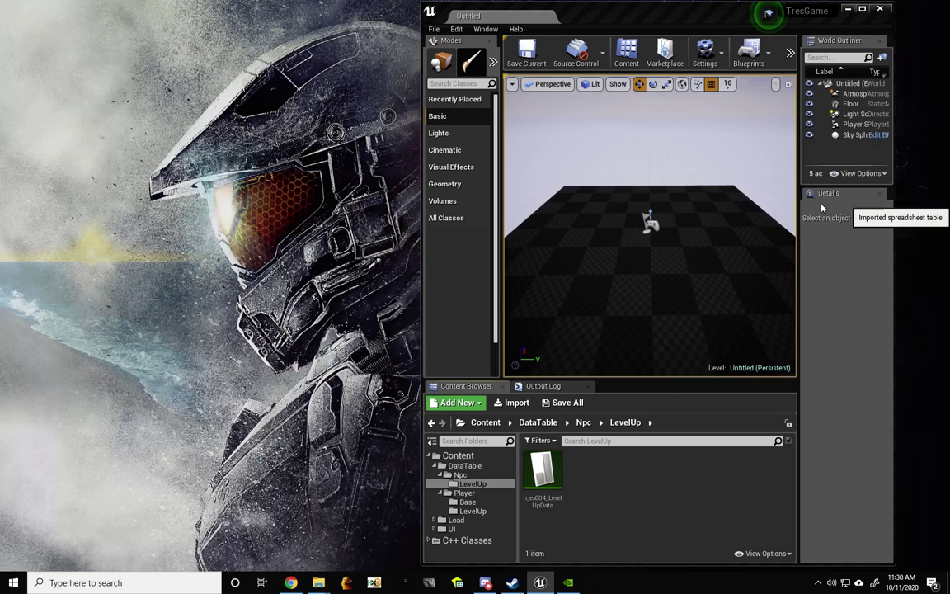
# - Base the table on Tres Chr Base Param Data Table, name it n_ex001_LevelUpData, and open it
pyautogui.click(561, 276)
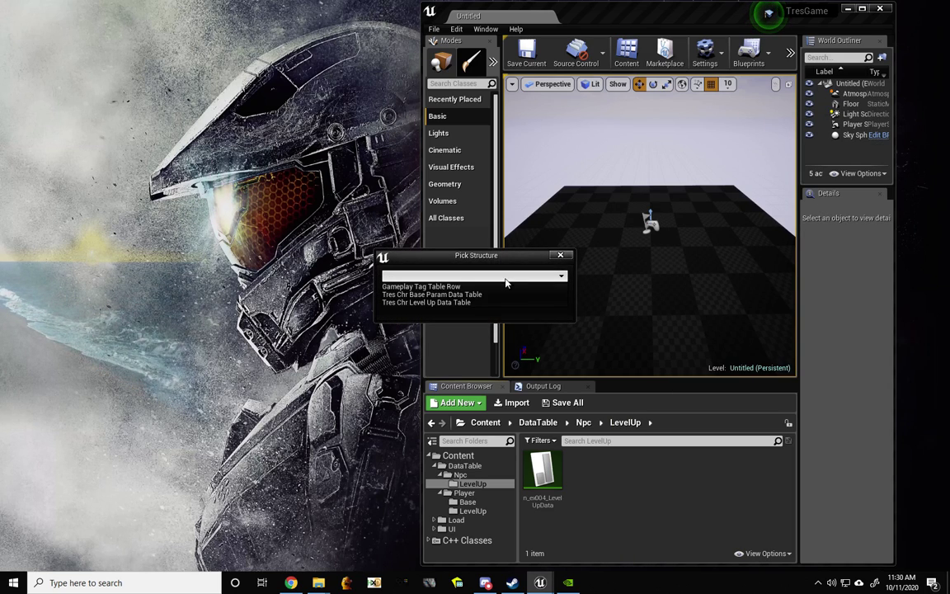
pyautogui.click(460, 295)
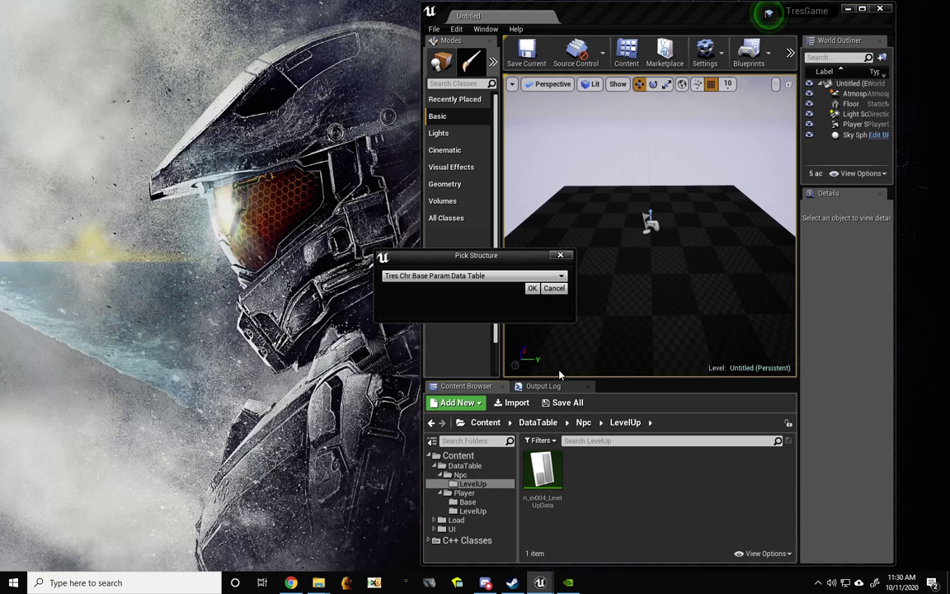
pyautogui.click(538, 285)
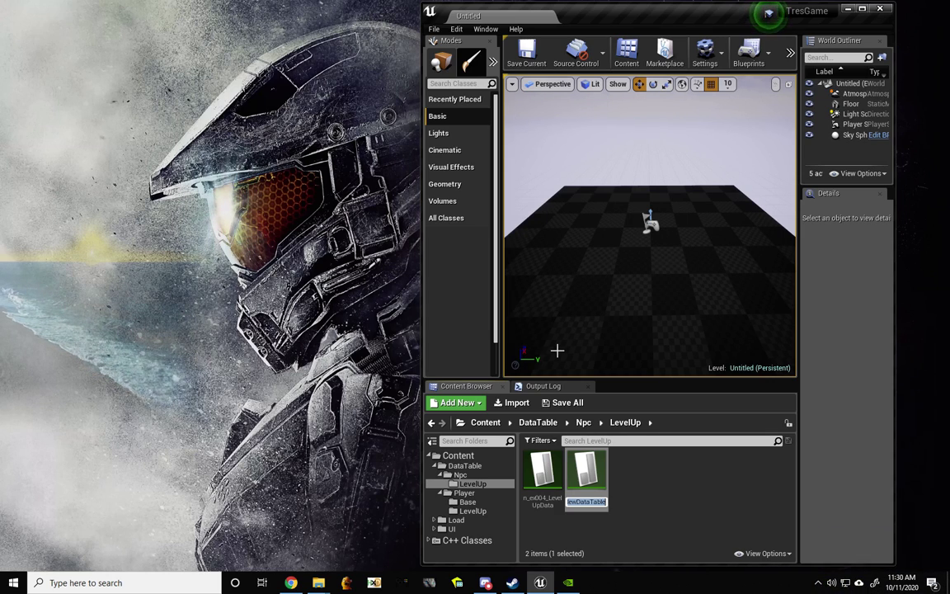
pyautogui.write('n_ex')
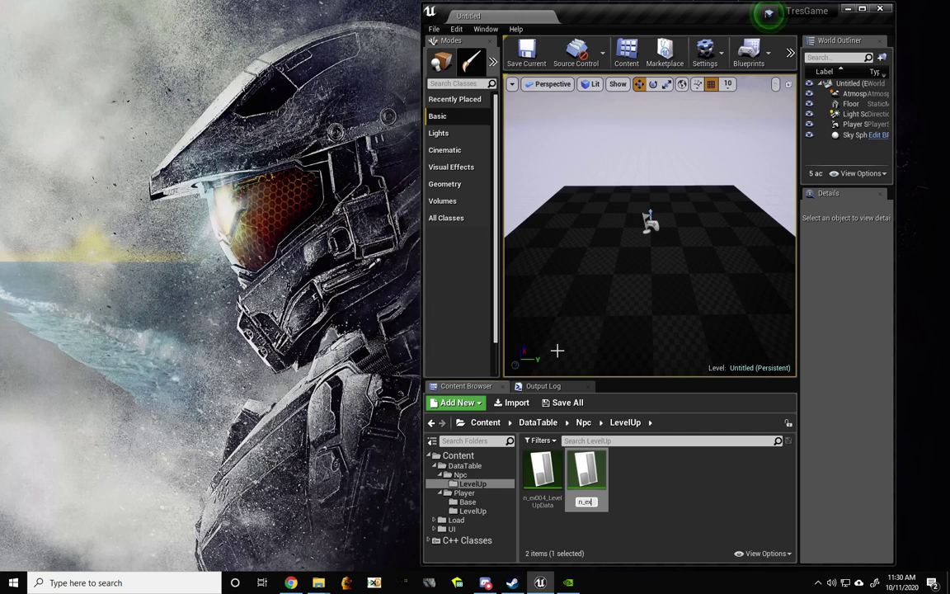
pyautogui.write('001')
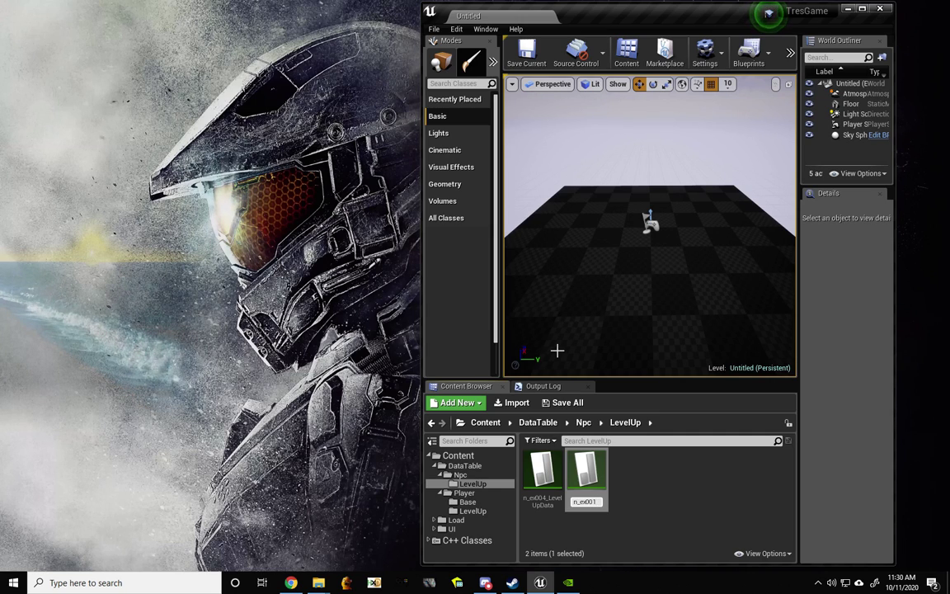
pyautogui.write('_LevelUp')
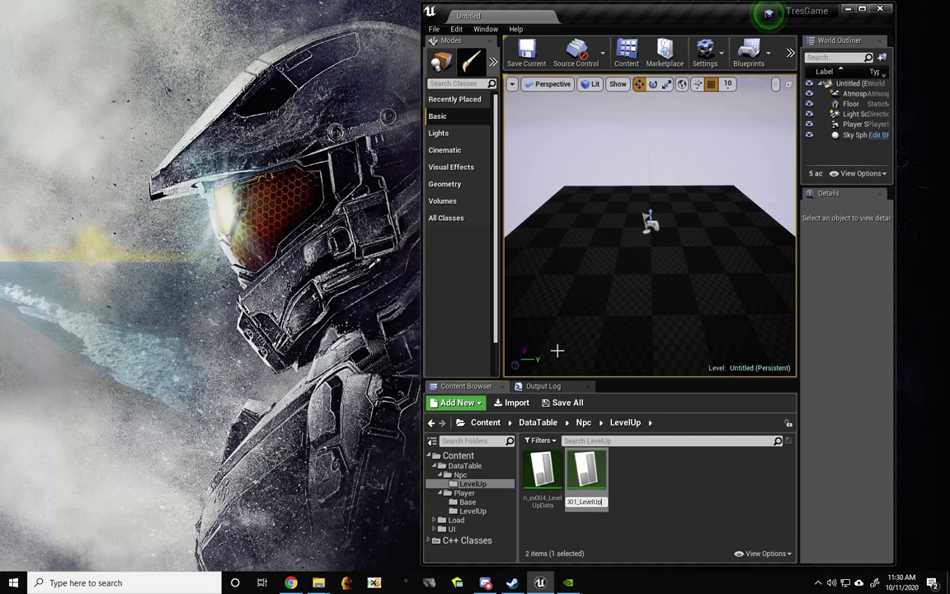
pyautogui.write('Datata')
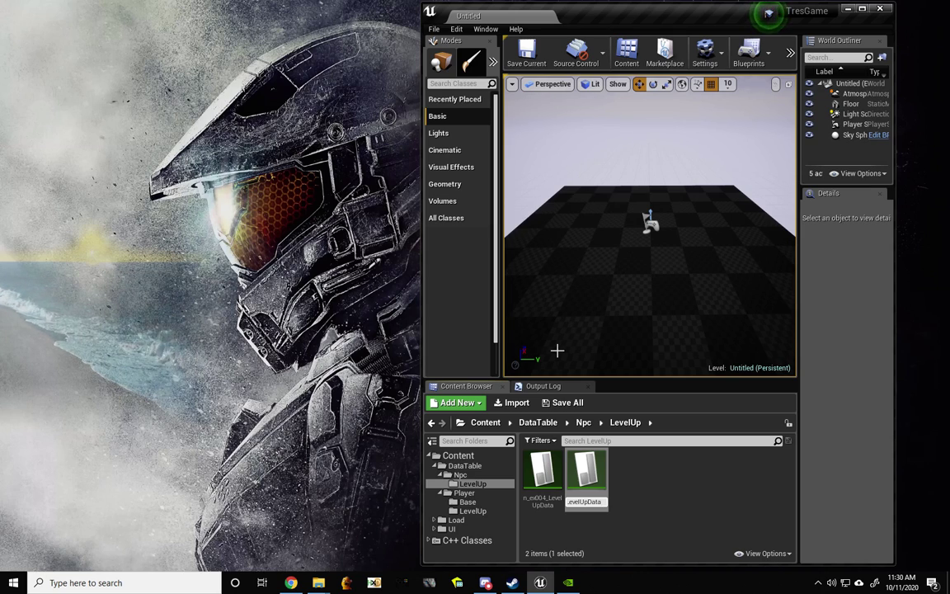
pyautogui.press('Return')
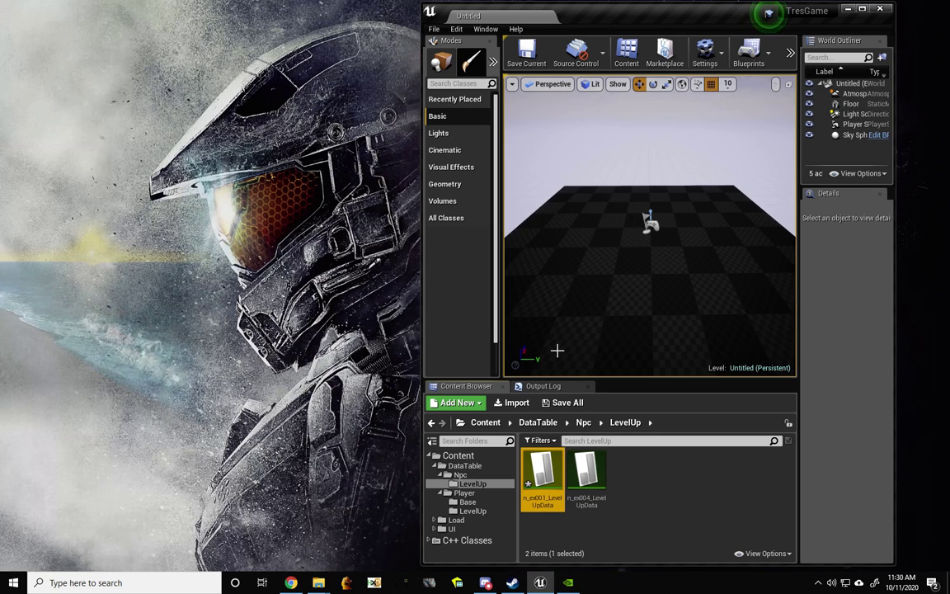
pyautogui.doubleClick(553, 493)
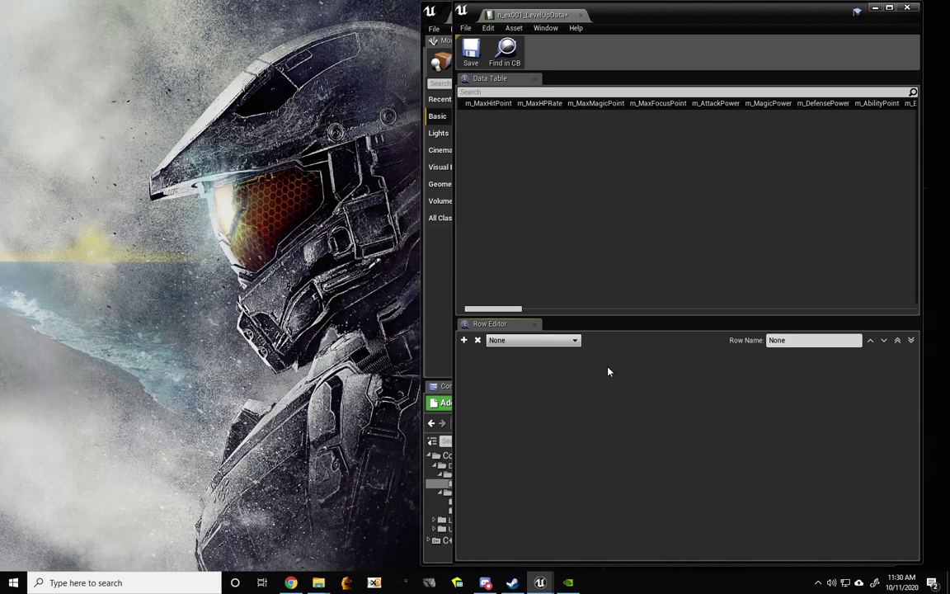
# - Add a new row to n_ex001_LevelUpData and rename it Default
pyautogui.click(465, 340)
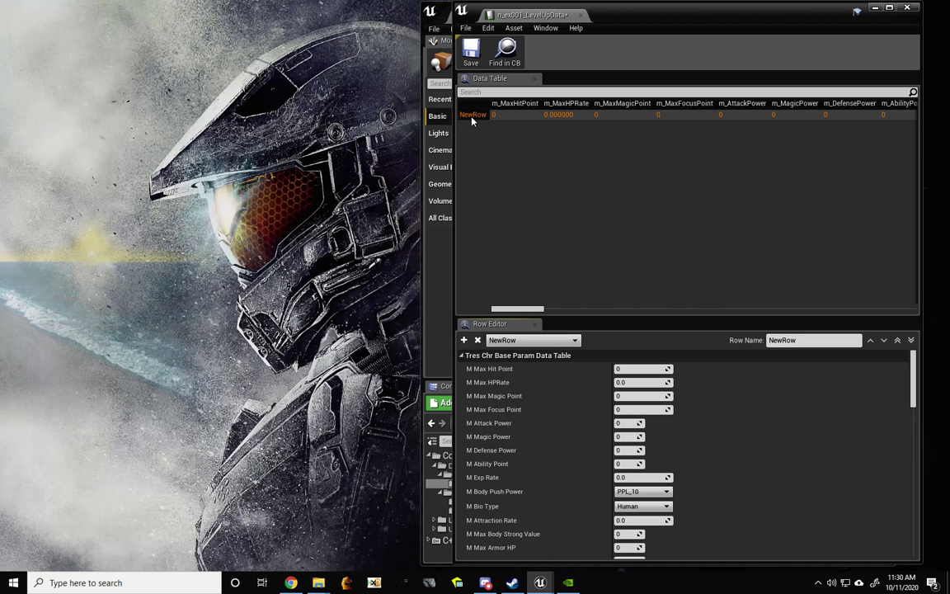
pyautogui.click(800, 339)
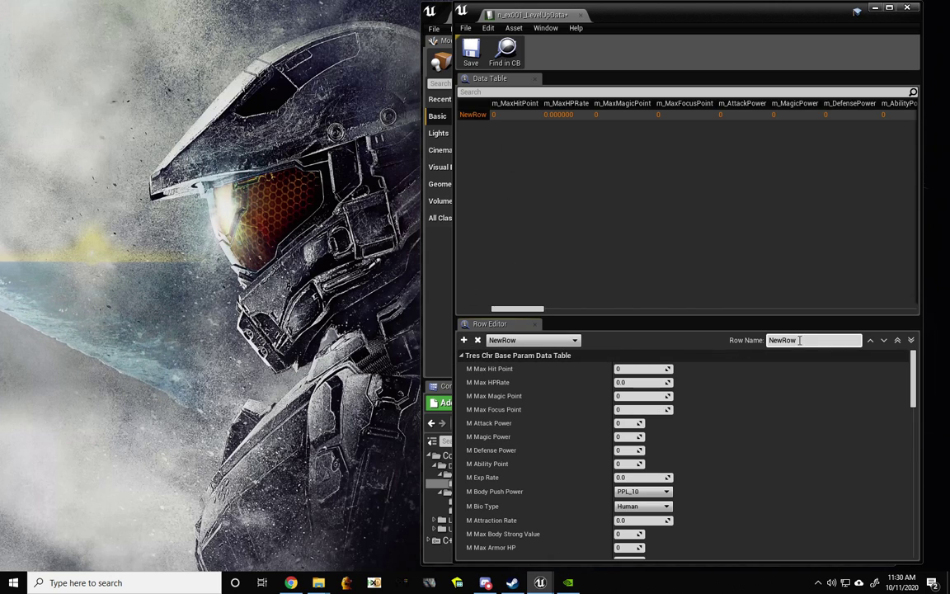
pyautogui.write('Default')
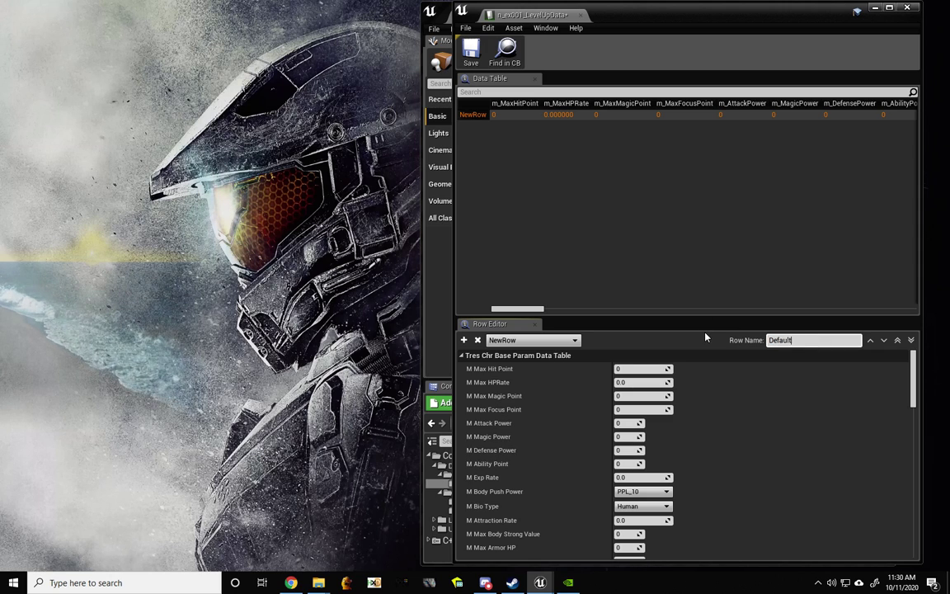
pyautogui.press('Return')
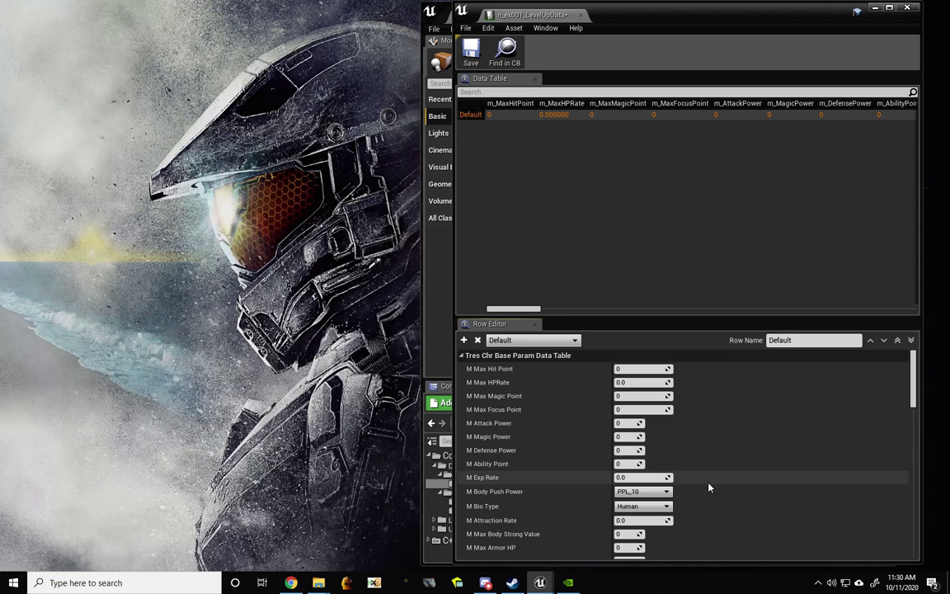
pyautogui.scroll(-1, 734, 471)
pyautogui.scroll(1, 734, 471)
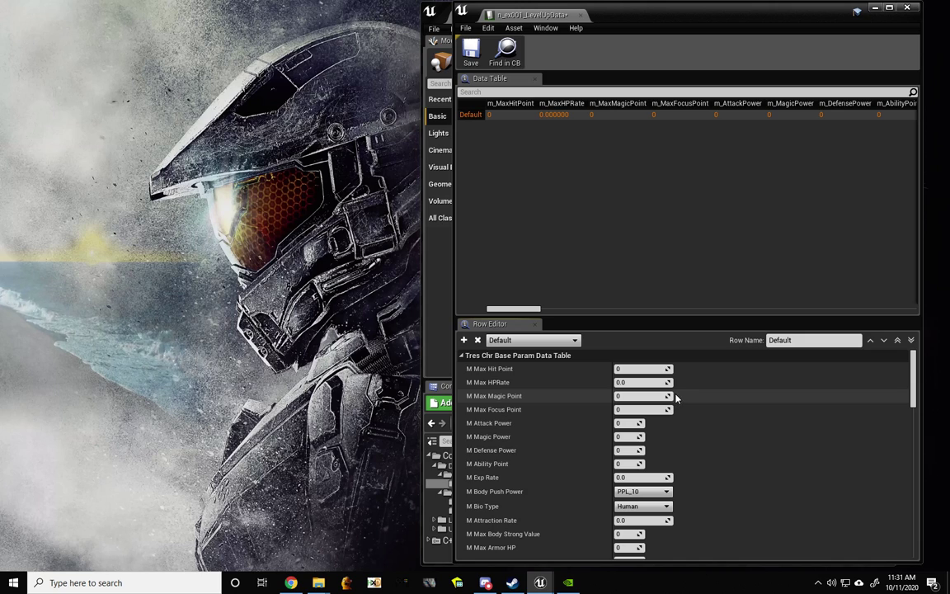
# - Enter 1 for the Default row's M Max HPRate and review the remaining row properties
pyautogui.click(644, 382)
pyautogui.write('1')
pyautogui.press('Return')
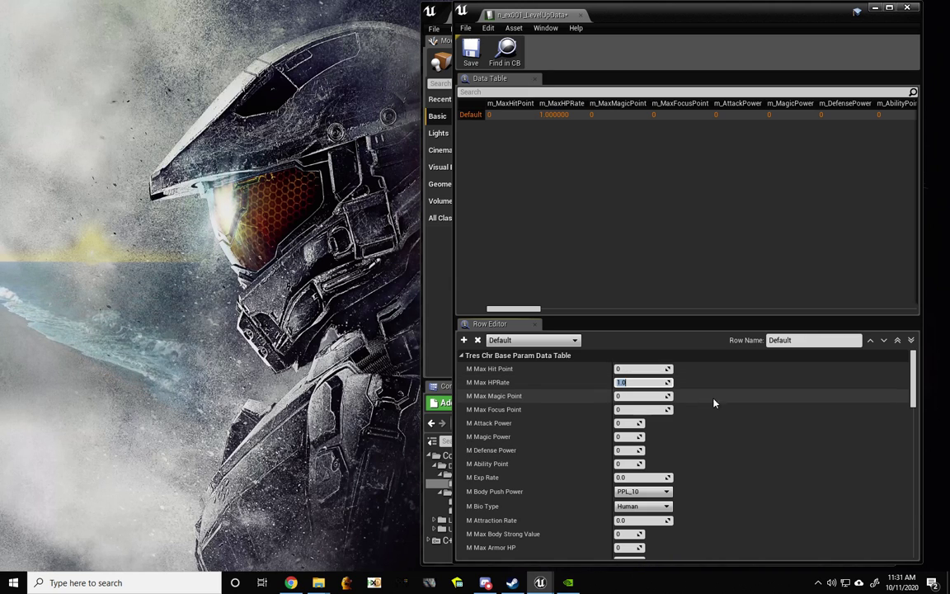
pyautogui.scroll(-5, 721, 413)
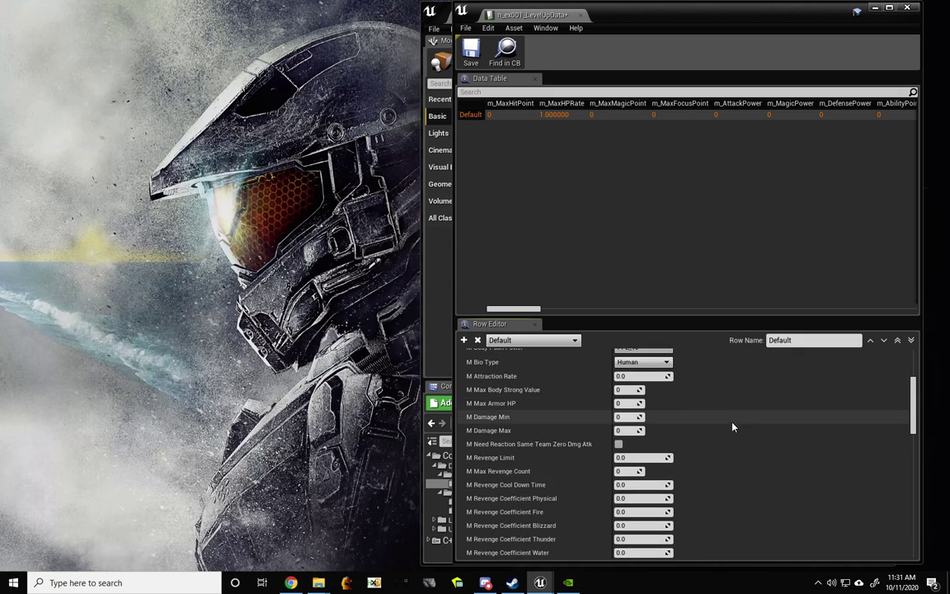
pyautogui.scroll(-10, 733, 426)
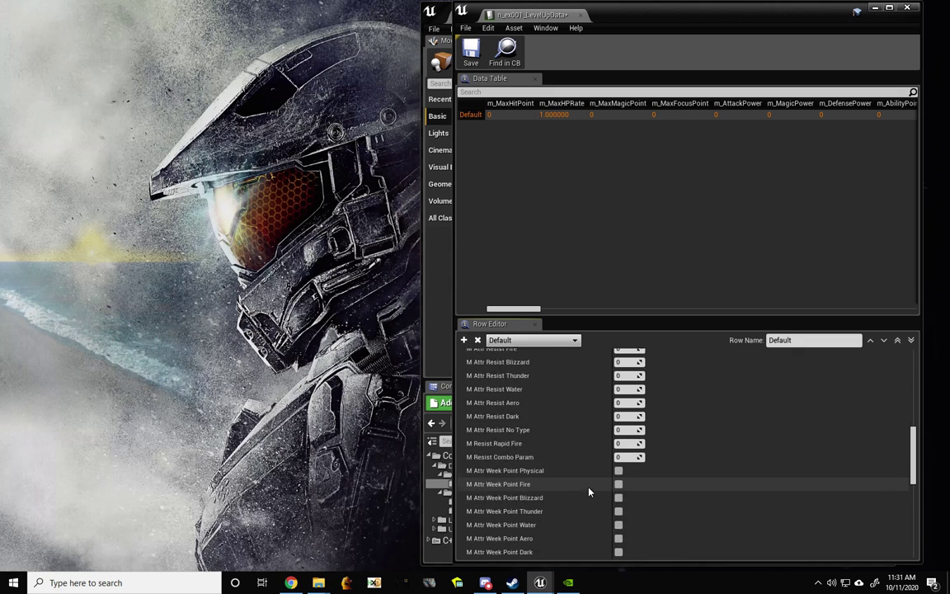
pyautogui.scroll(-15, 684, 465)
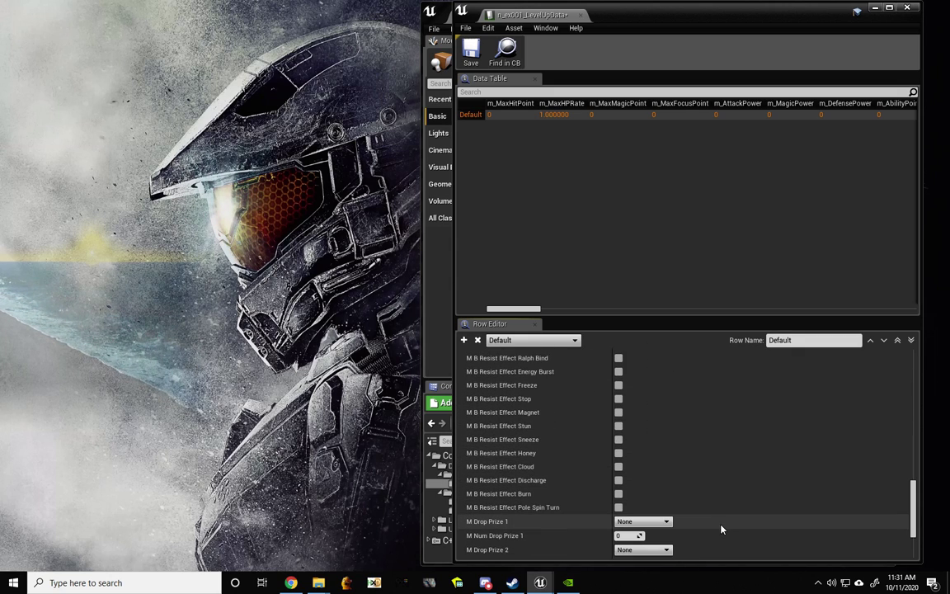
pyautogui.scroll(20, 721, 529)
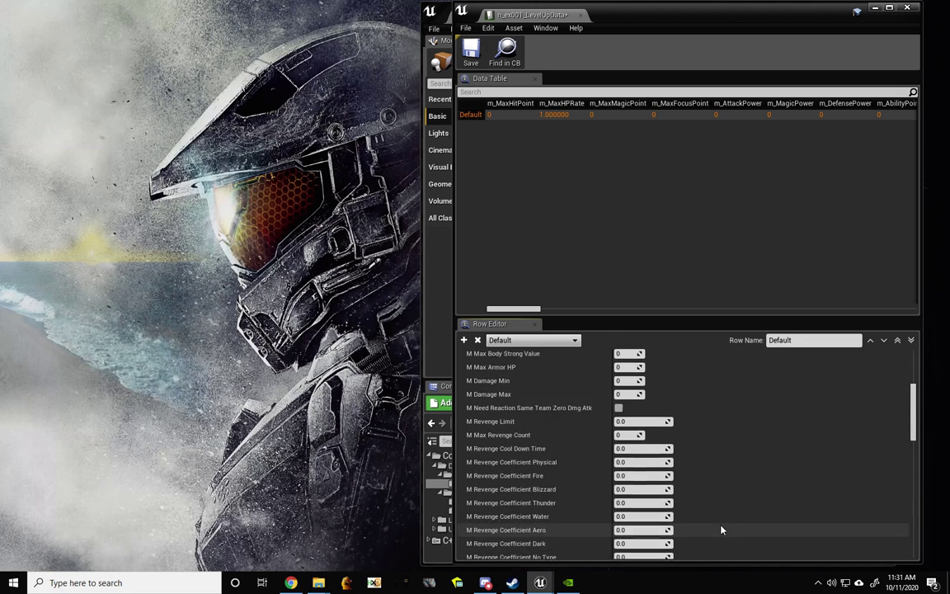
pyautogui.scroll(5, 720, 529)
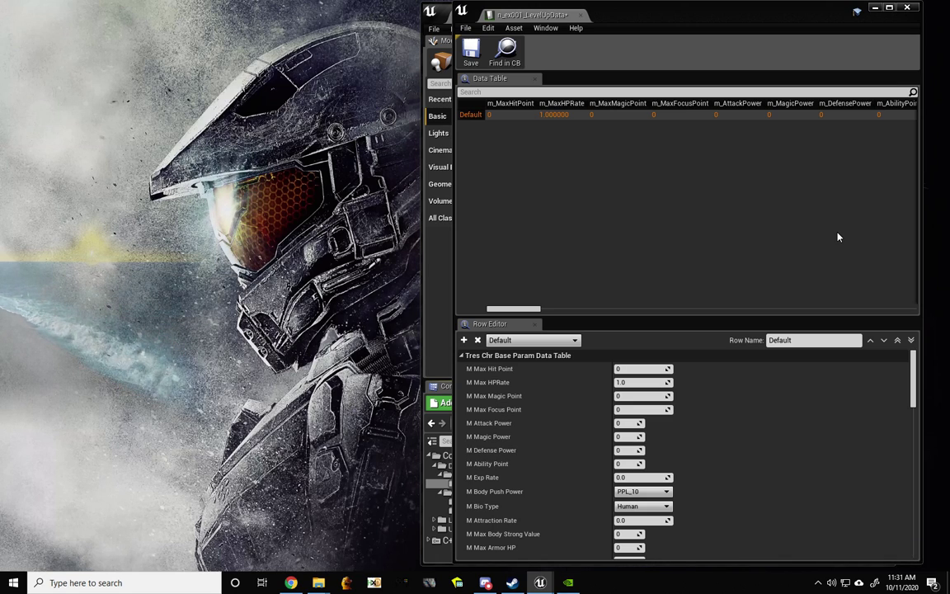
# - Close the table editor, then delete n_ex001_LevelUpData from the Content Browser, confirming the deletion
pyautogui.click(917, 9)
pyautogui.rightClick(536, 482)
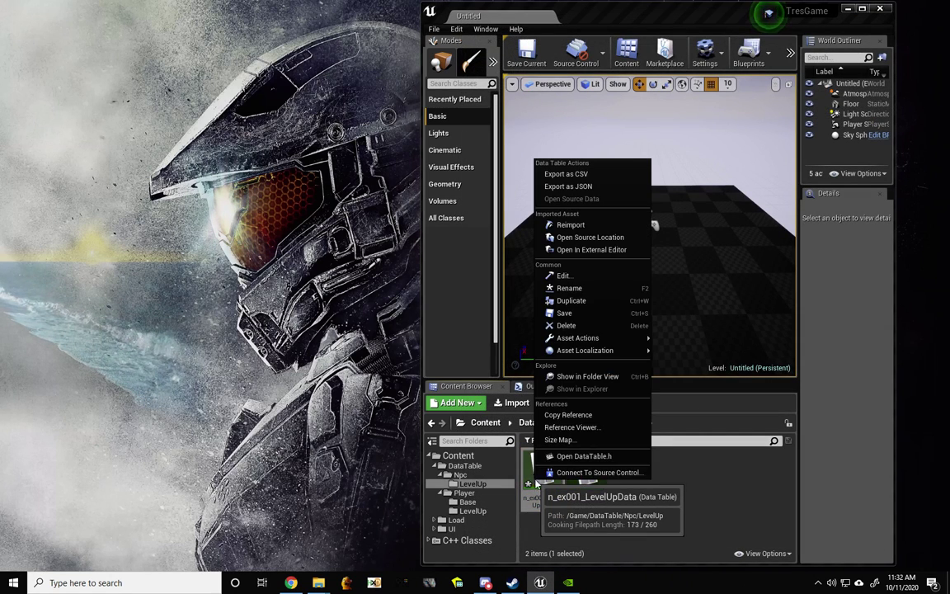
pyautogui.click(567, 325)
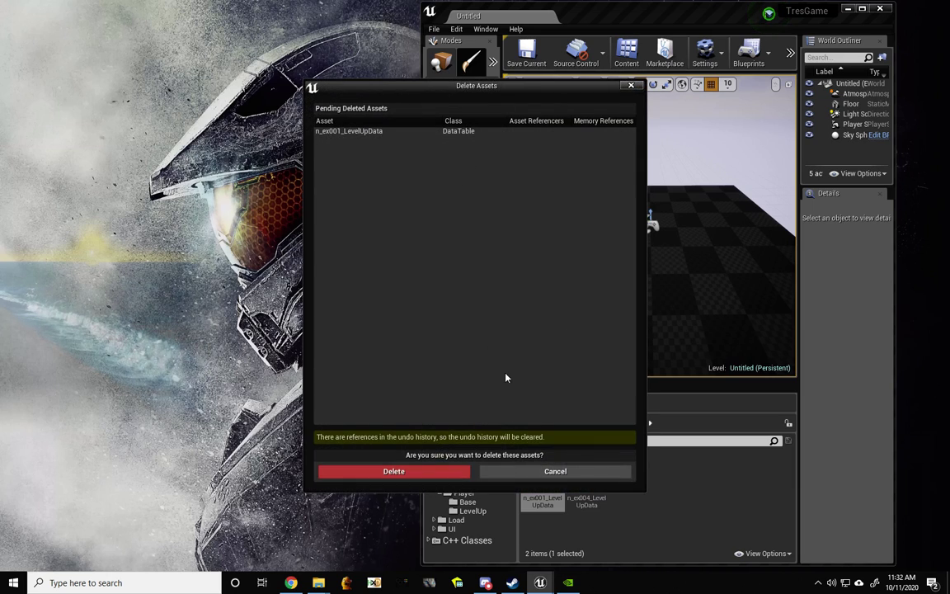
pyautogui.click(412, 471)
pyautogui.moveTo(318, 585)
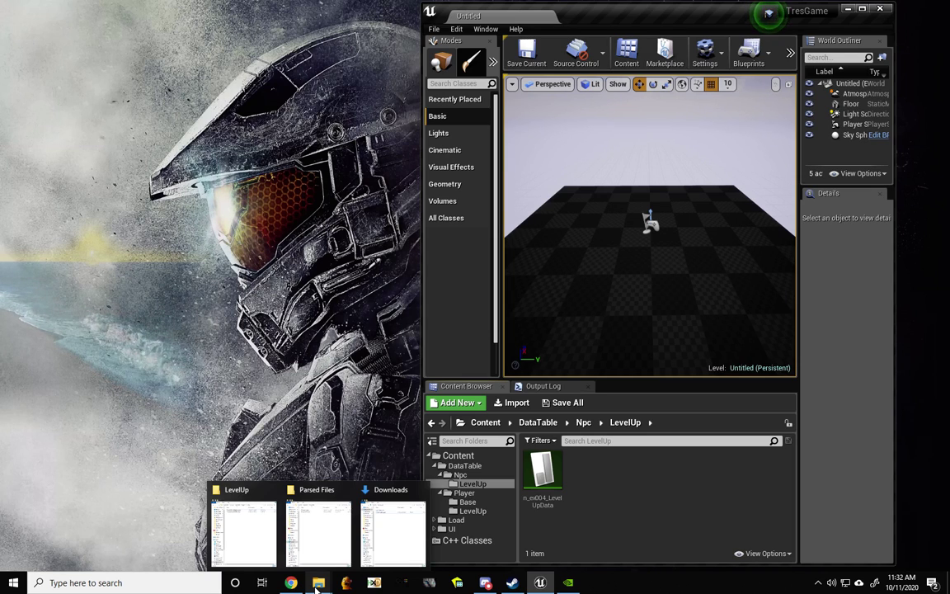
# - On E:, browse KH3 Data Dump > KH3 Files > Base Game Files (Merged) > TresGame/Content/DataTable/Player/Base, then move the window right
pyautogui.click(387, 540)
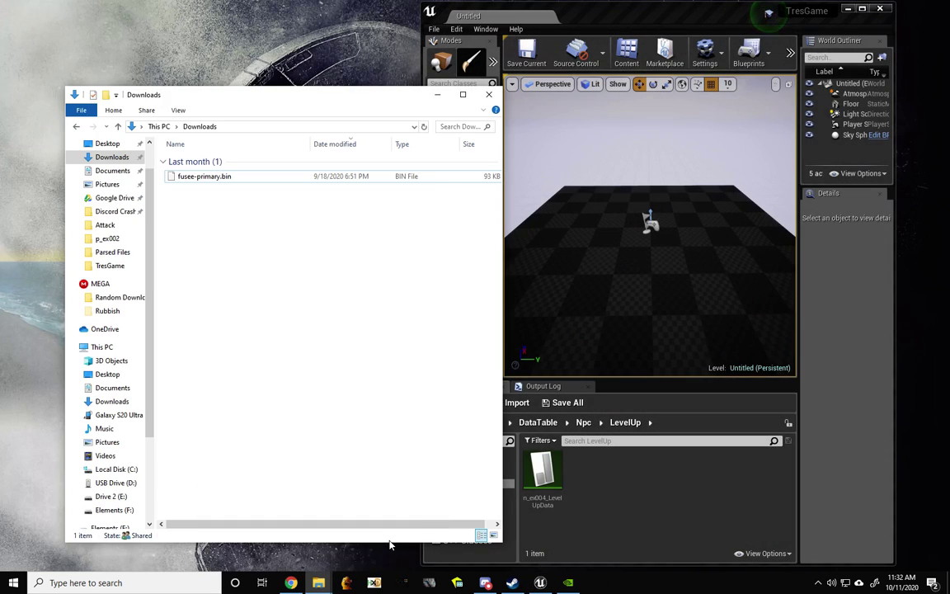
pyautogui.click(110, 496)
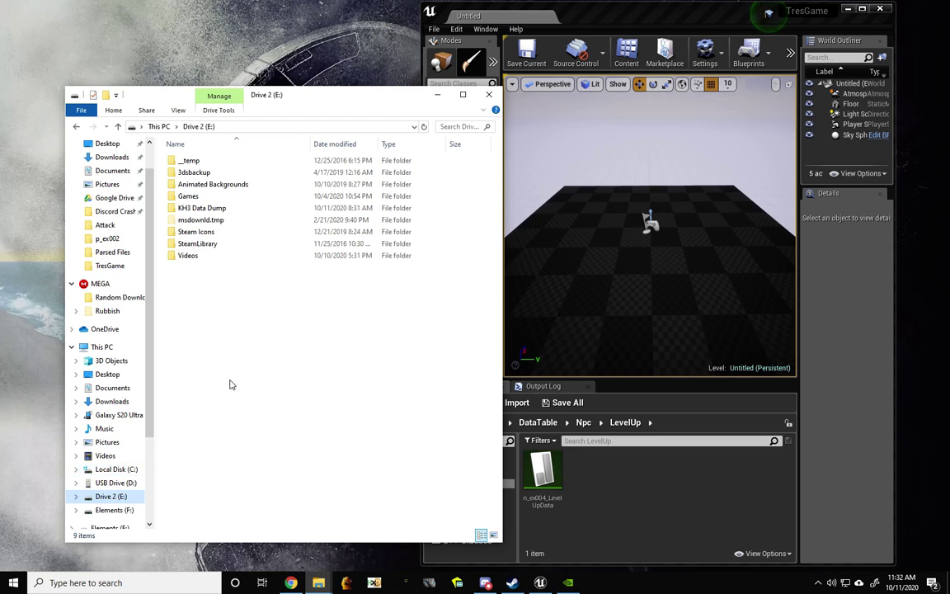
pyautogui.click(213, 210)
pyautogui.doubleClick(213, 209)
pyautogui.doubleClick(190, 185)
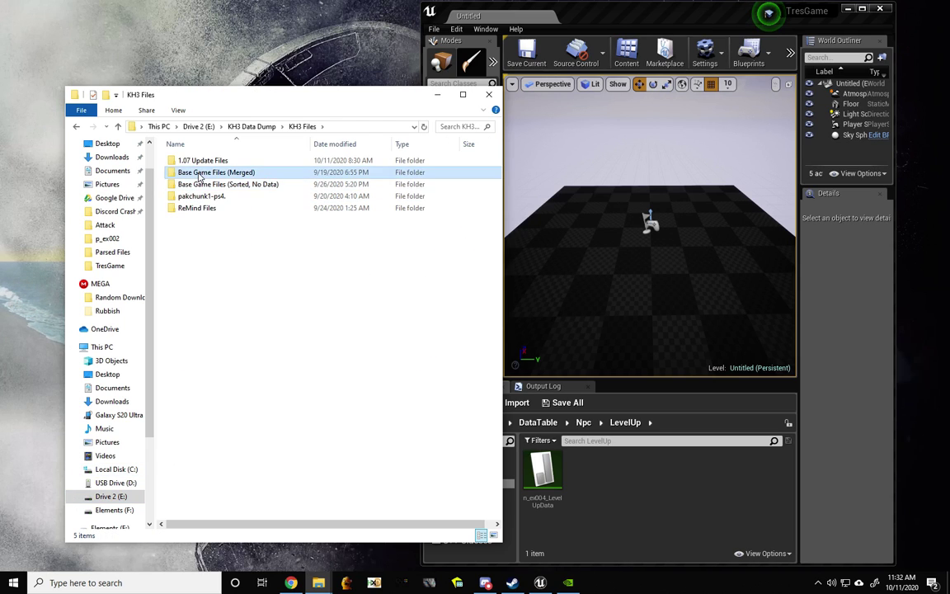
pyautogui.doubleClick(197, 172)
pyautogui.doubleClick(200, 177)
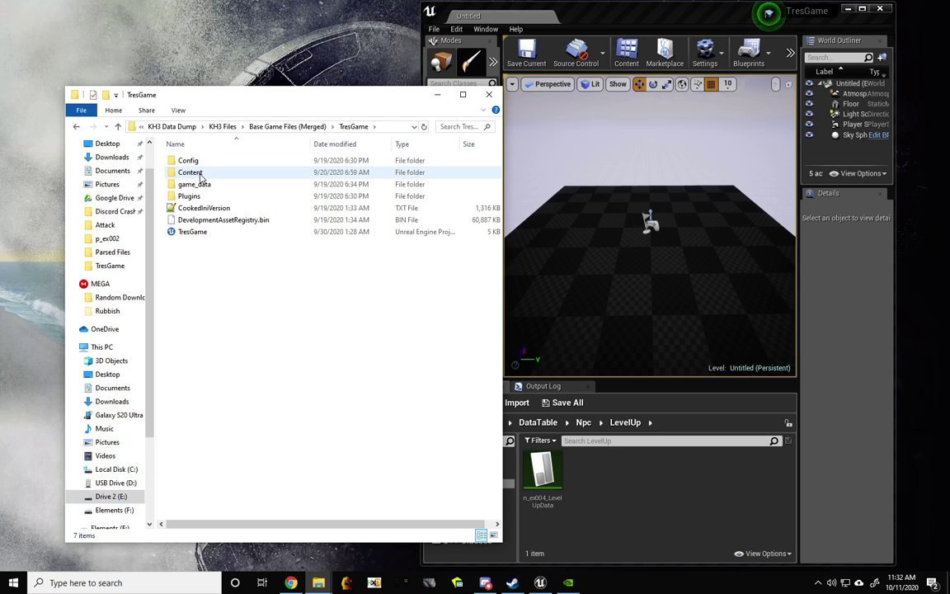
pyautogui.doubleClick(190, 172)
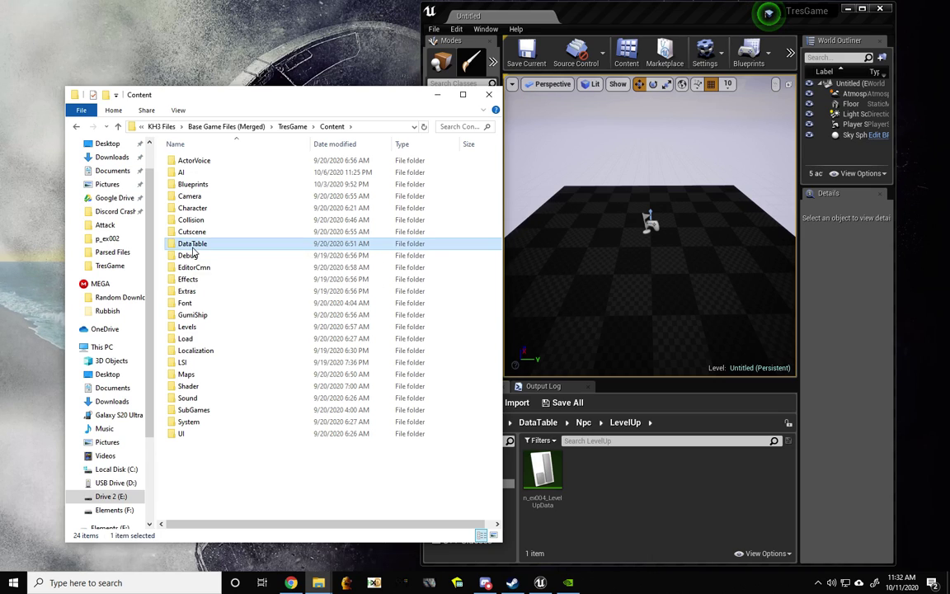
pyautogui.doubleClick(193, 246)
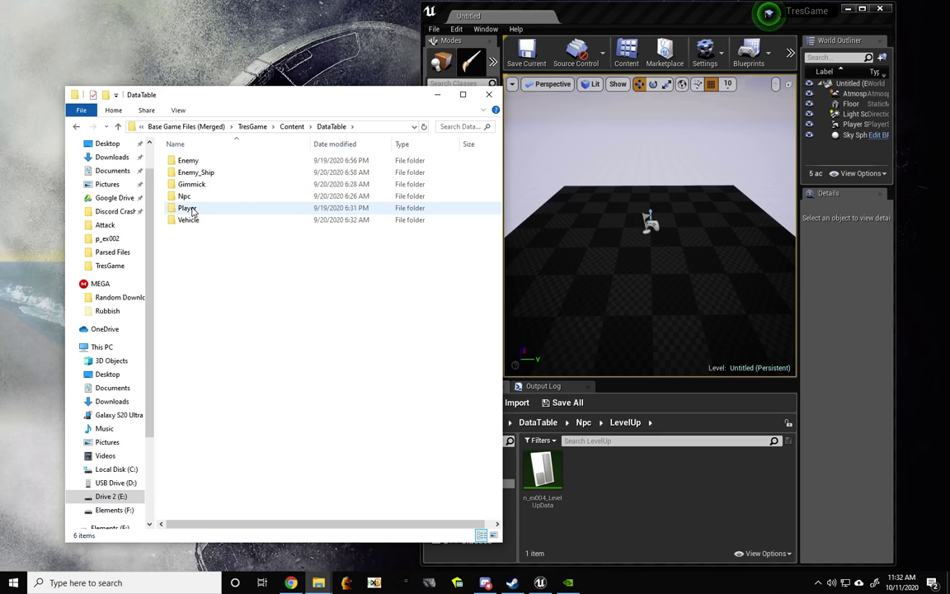
pyautogui.doubleClick(192, 208)
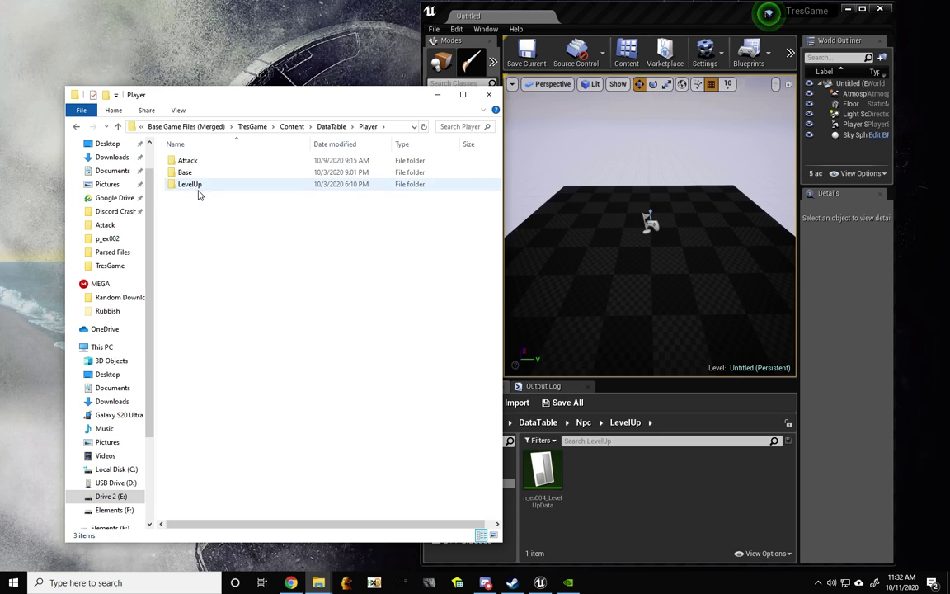
pyautogui.doubleClick(196, 175)
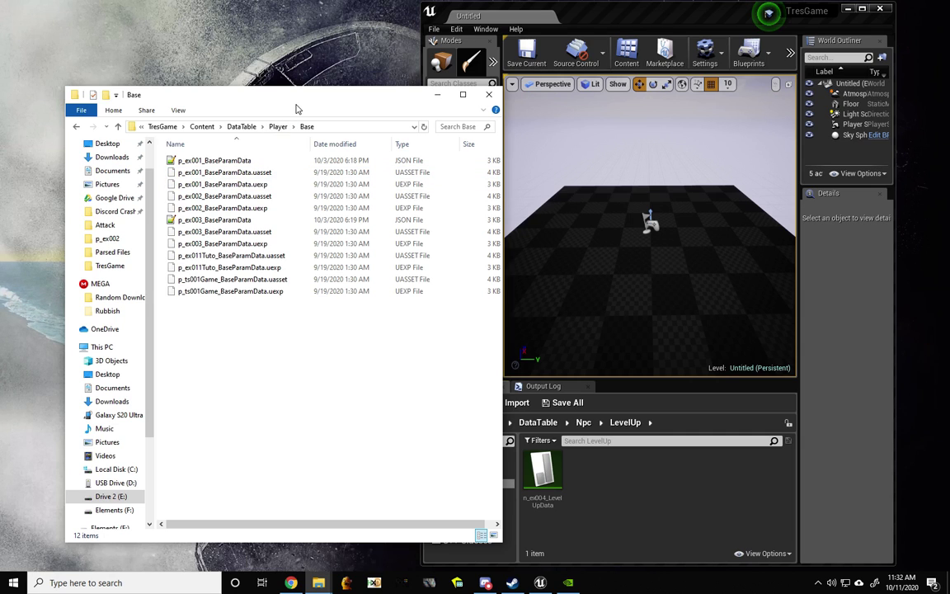
pyautogui.moveTo(292, 101); pyautogui.dragTo(716, 106)
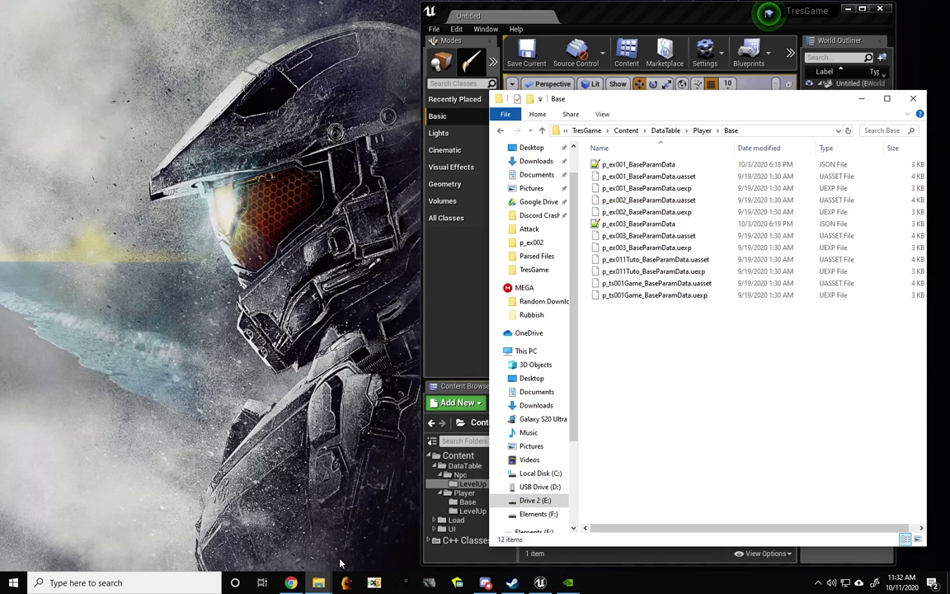
# - Copy p_ex001_BaseParamData.uasset and .uexp from the Base folder into Parsed Files
pyautogui.moveTo(318, 582)
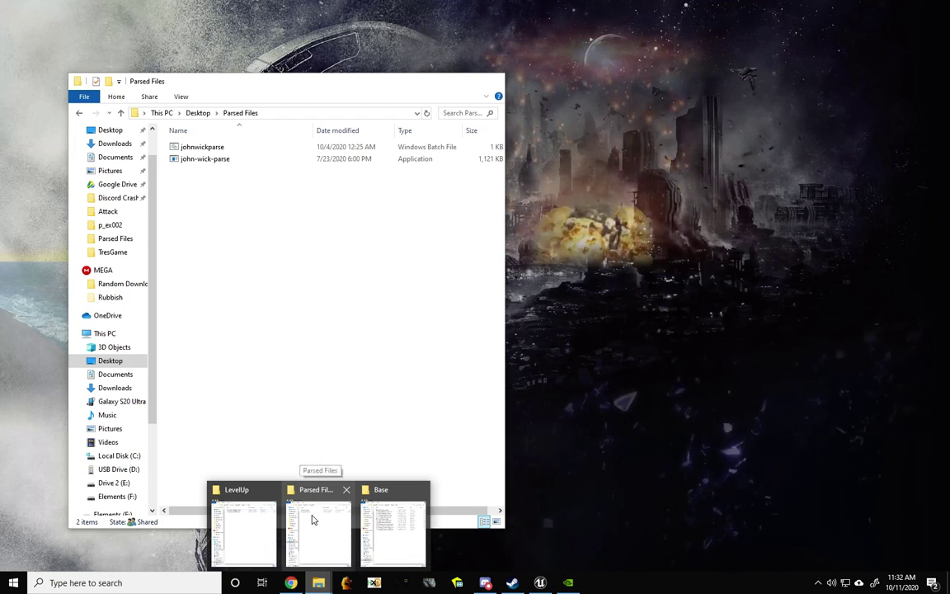
pyautogui.click(314, 517)
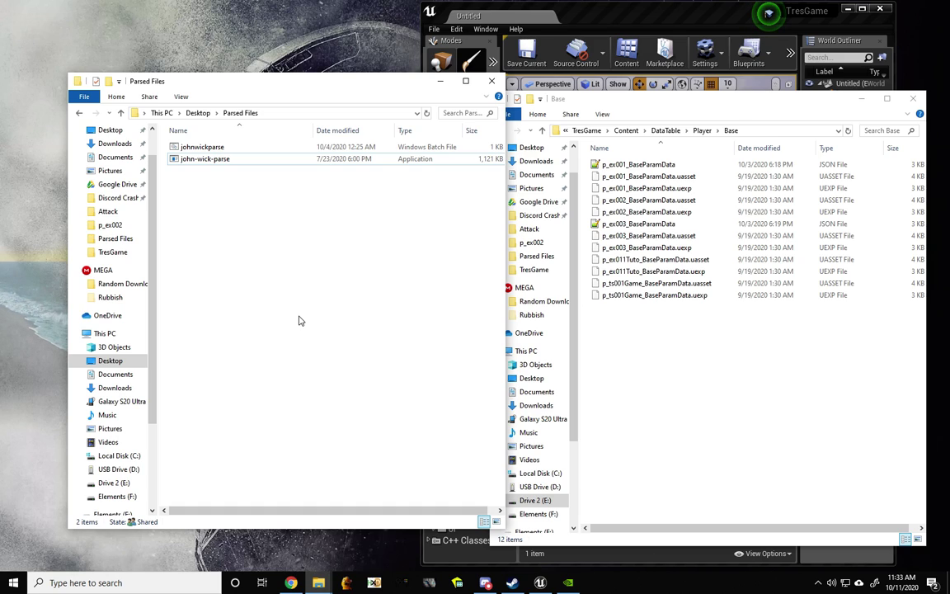
pyautogui.click(620, 165)
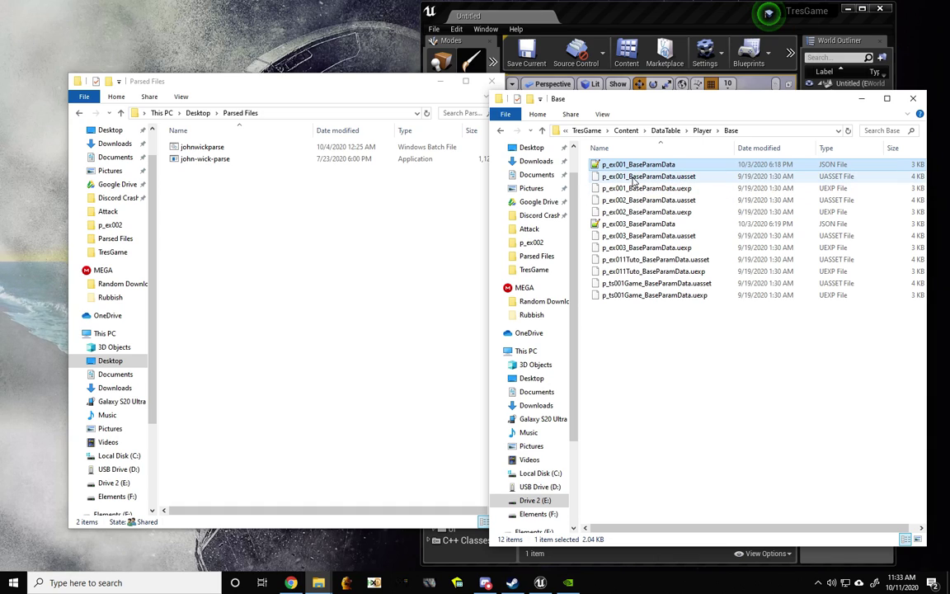
pyautogui.click(637, 190)
pyautogui.keyDown('shift'); pyautogui.click(647, 176); pyautogui.keyUp('shift')
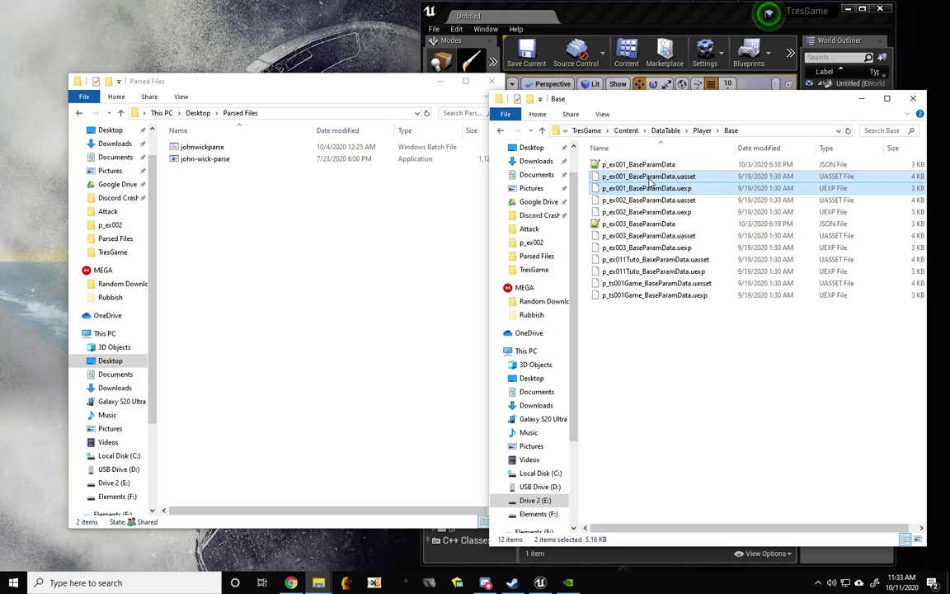
pyautogui.moveTo(647, 176); pyautogui.dragTo(400, 256)
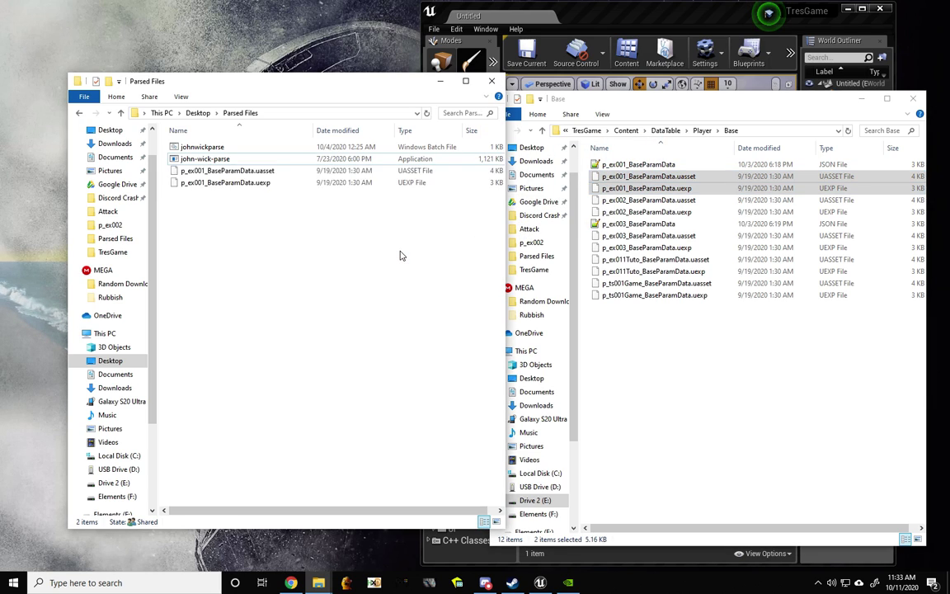
pyautogui.click(300, 226)
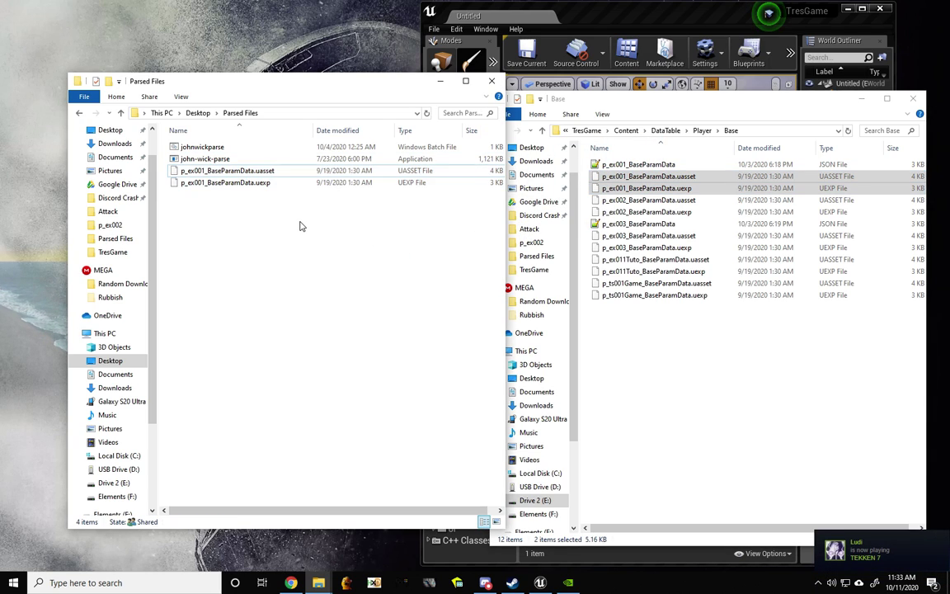
# - Open cmd in Parsed Files and run 'john-wick-parse serialize p_ex001_BaseParamData'
pyautogui.click(338, 115)
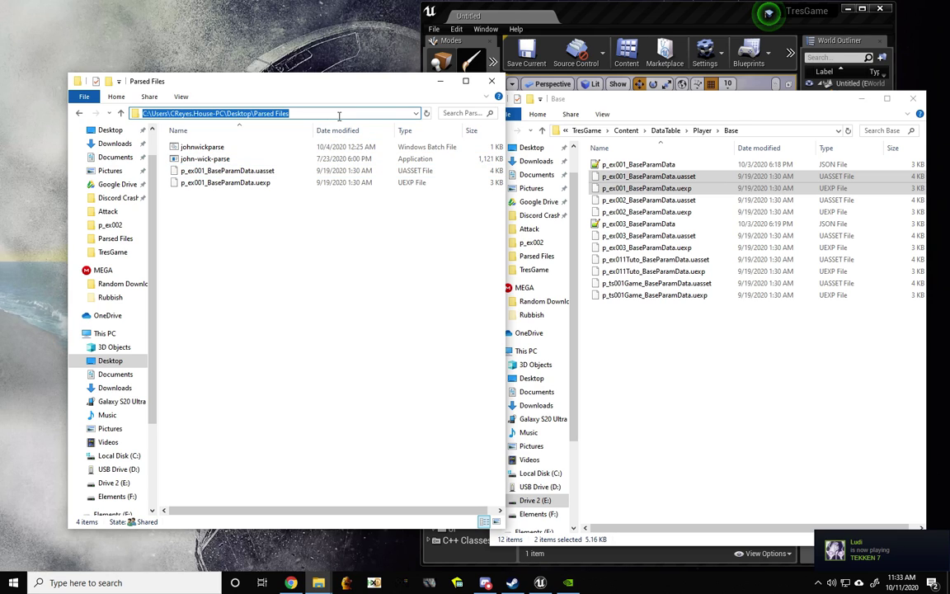
pyautogui.write('cmd')
pyautogui.press('Return')
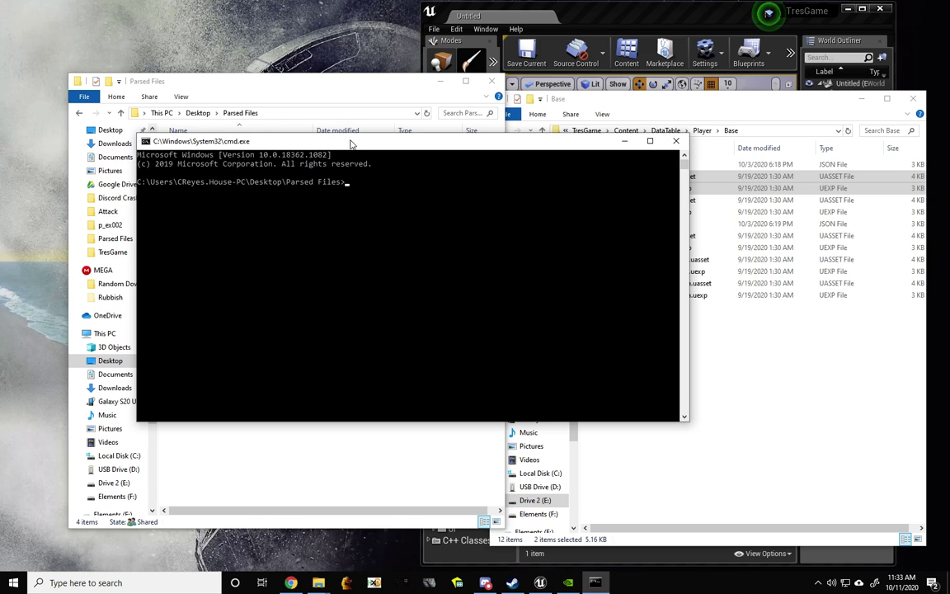
pyautogui.moveTo(350, 142); pyautogui.dragTo(326, 230)
pyautogui.write('jo')
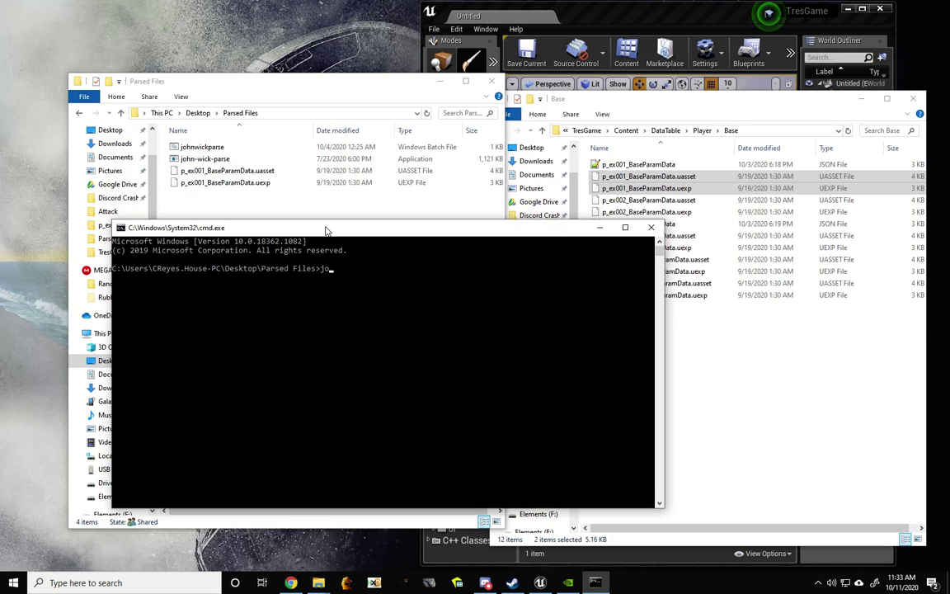
pyautogui.write('hn-wick-parse')
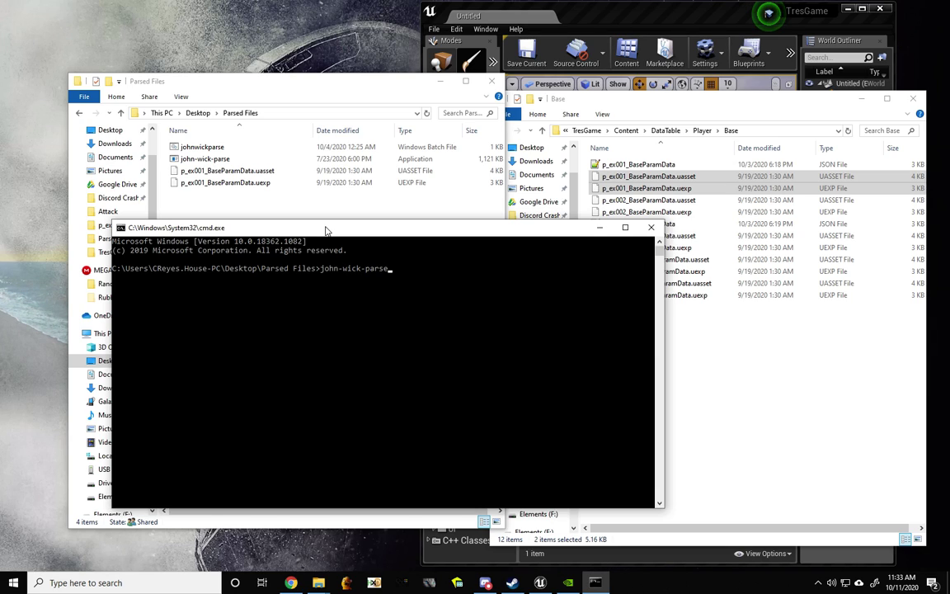
pyautogui.write(' se')
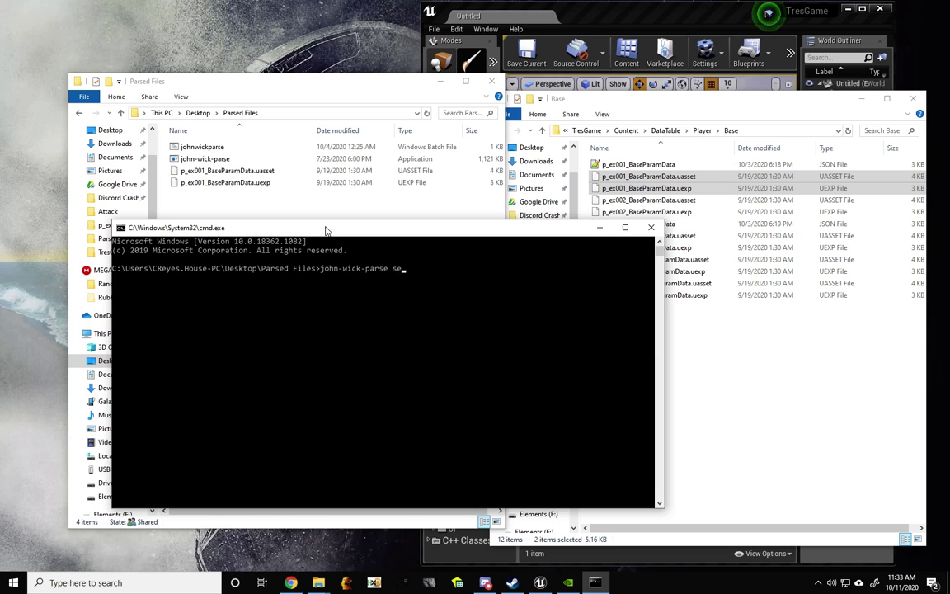
pyautogui.write('rialize')
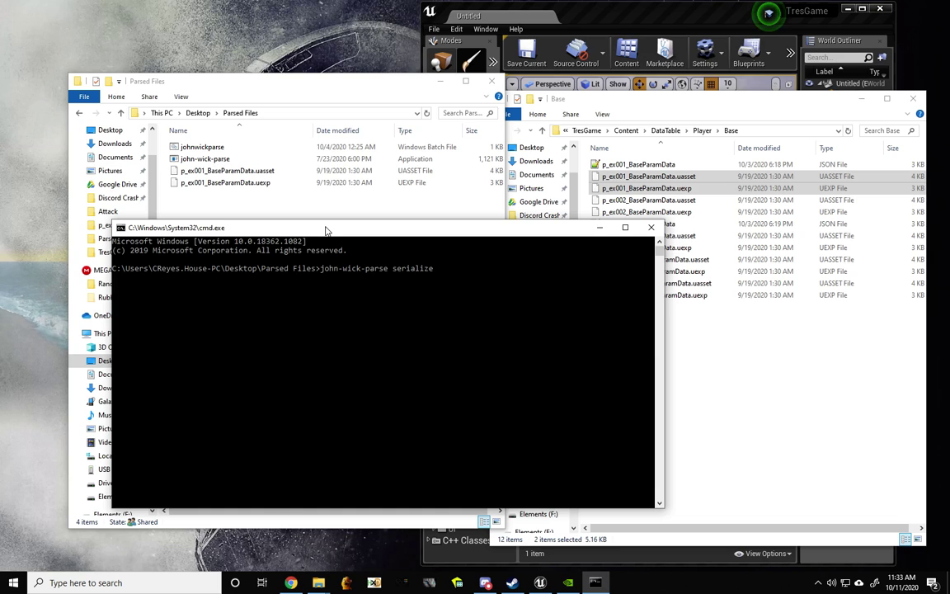
pyautogui.write(' p_')
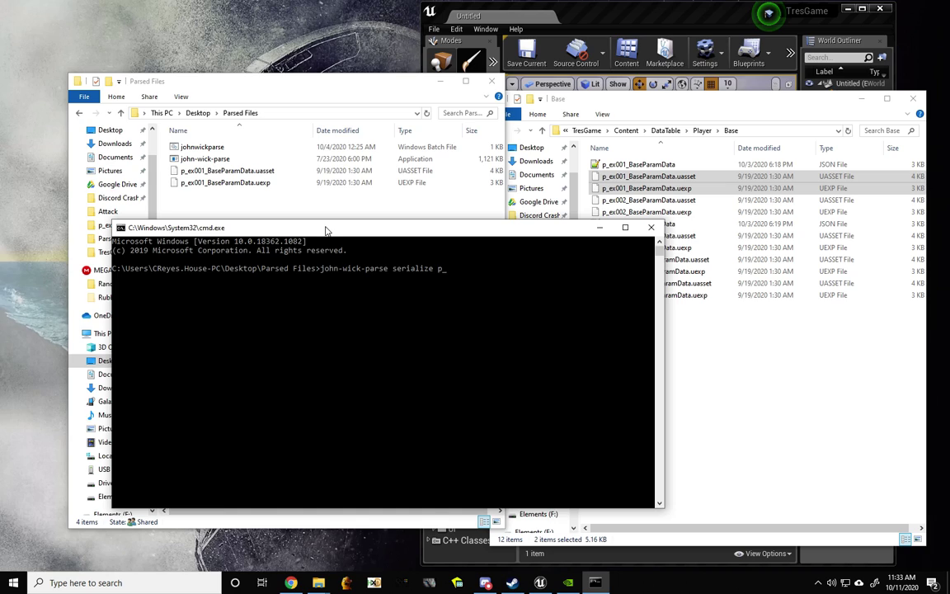
pyautogui.write('ex001')
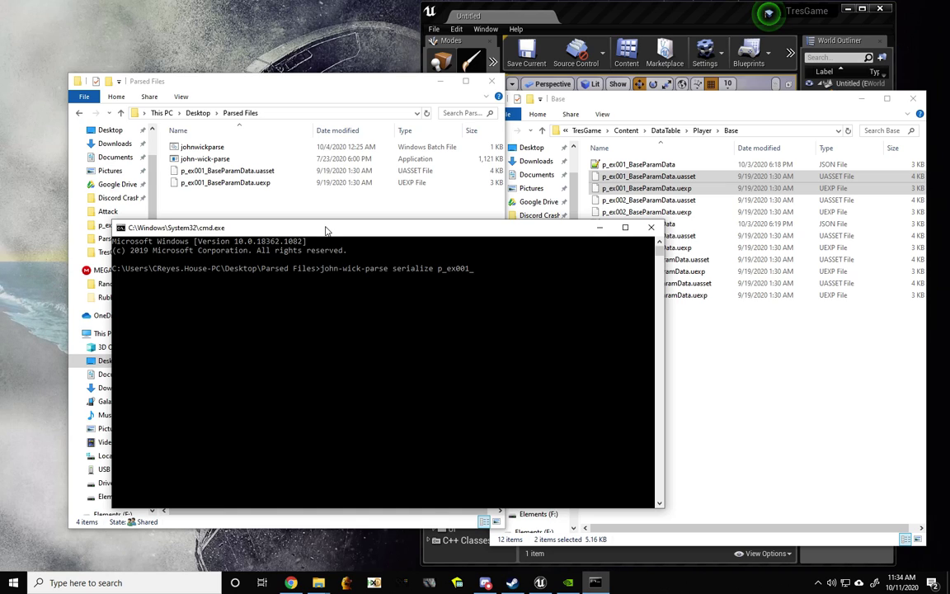
pyautogui.write('_BaseParam')
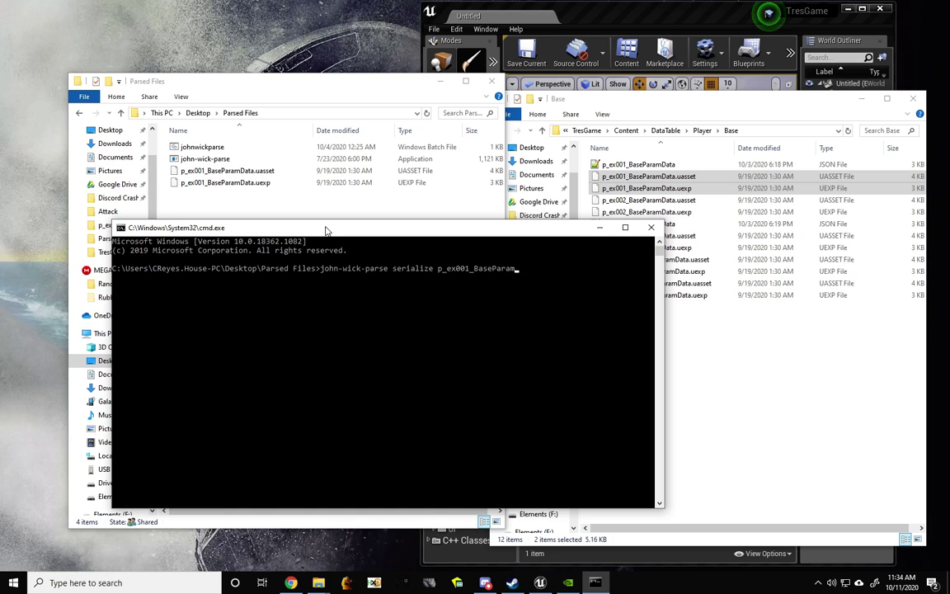
pyautogui.write('Data')
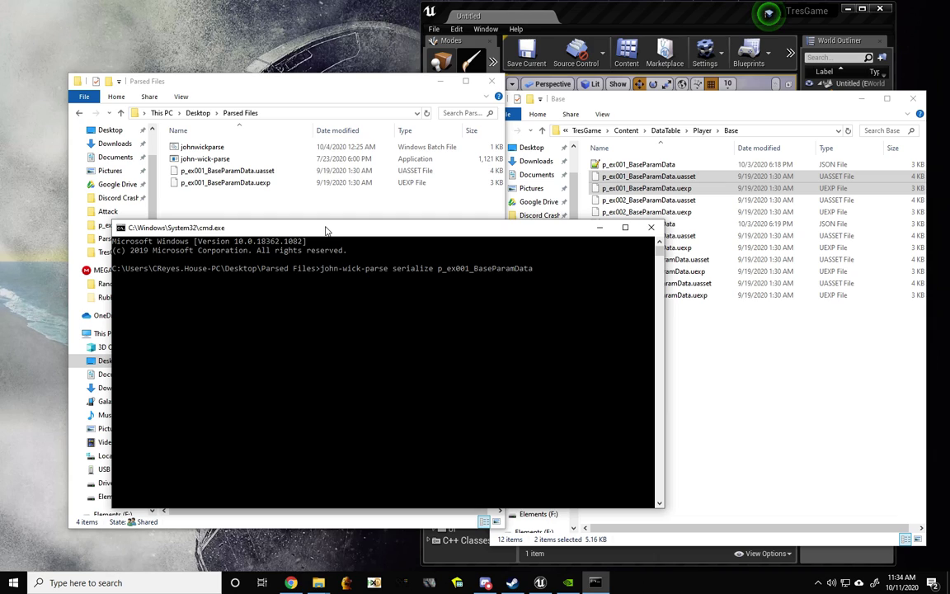
pyautogui.press('Return')
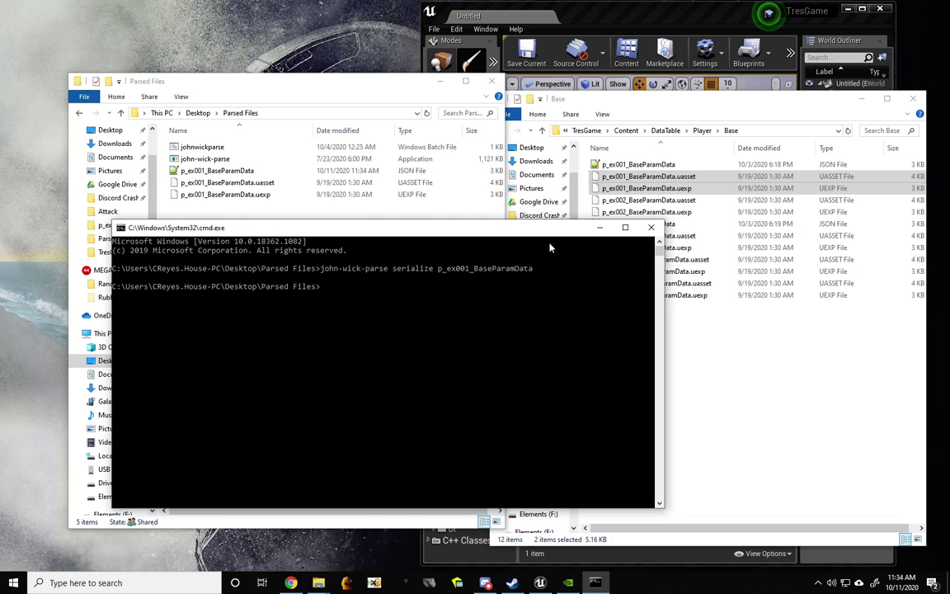
# - Close the console, view p_ex001_BaseParamData.json in Notepad++, then close it and minimize Notepad++
pyautogui.click(648, 231)
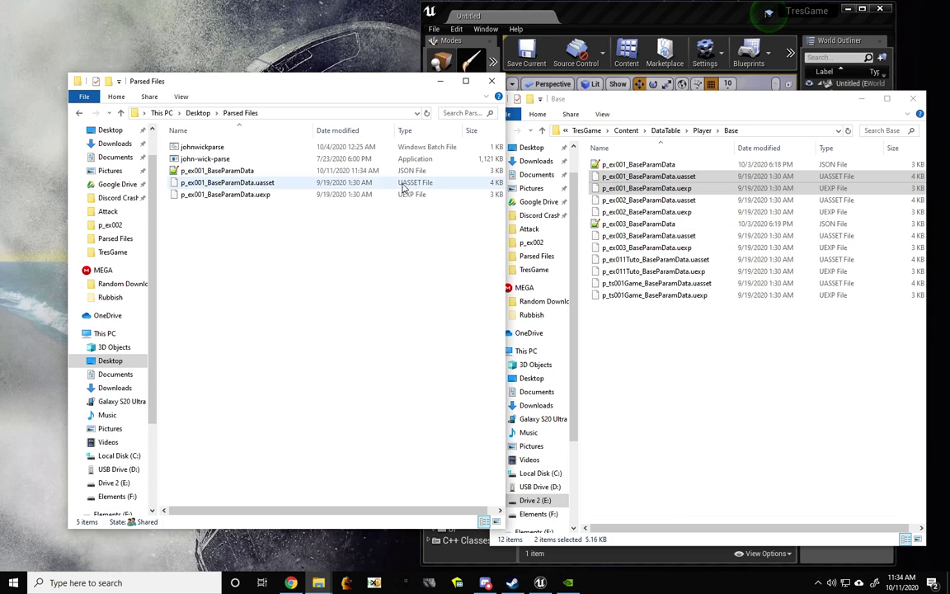
pyautogui.doubleClick(270, 173)
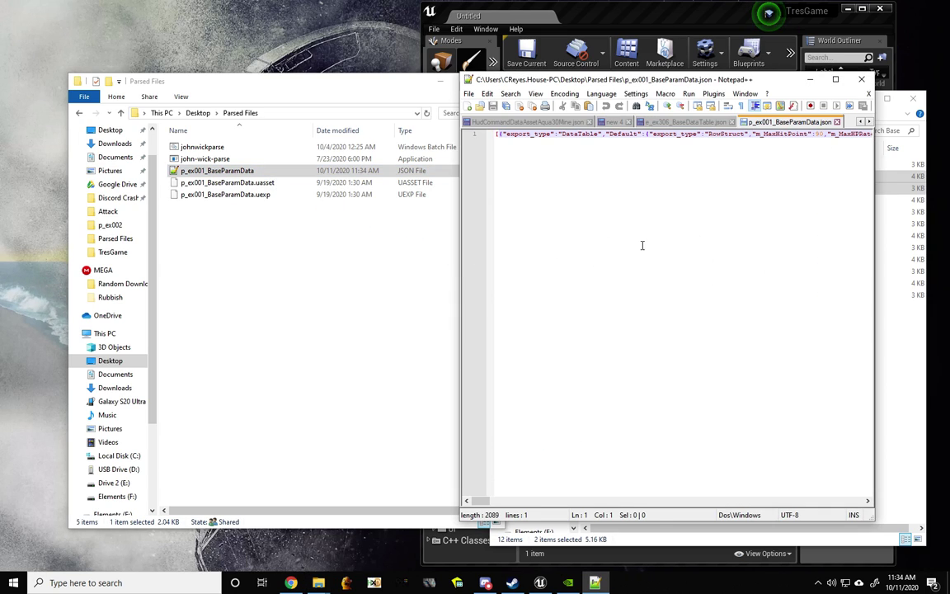
pyautogui.moveTo(478, 501)
pyautogui.mouseDown()
pyautogui.moveTo(544, 501)
pyautogui.moveTo(483, 501)
pyautogui.mouseUp()
pyautogui.click(721, 108)
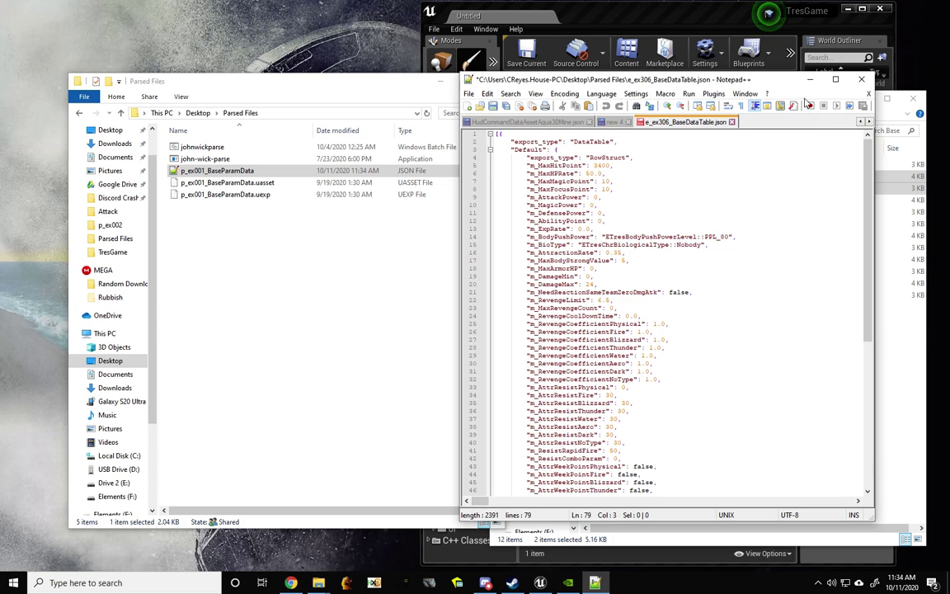
pyautogui.click(810, 80)
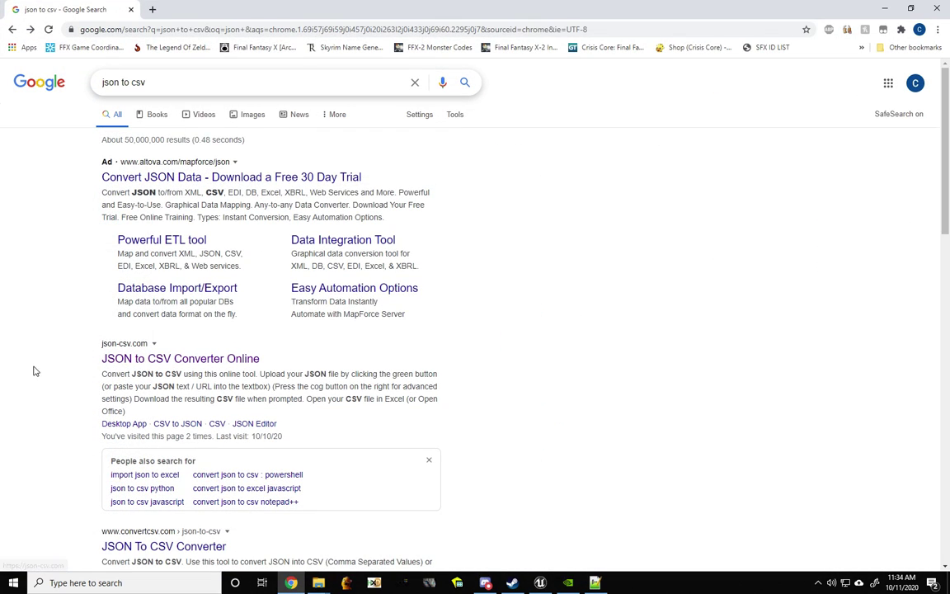
# - Snap json-csv.com to the right half and upload p_ex001_BaseParamData.json from Parsed Files
pyautogui.click(151, 363)
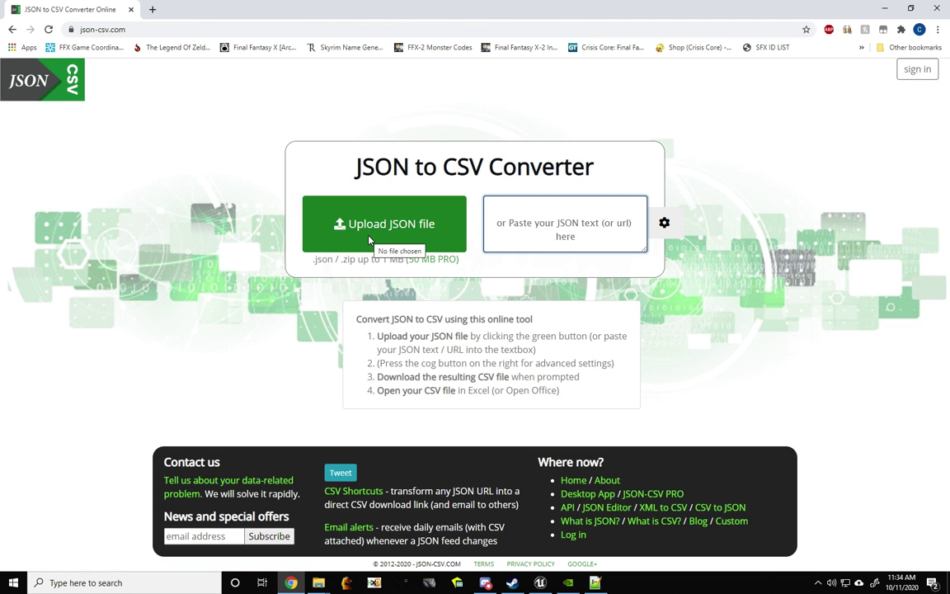
pyautogui.press('super+Right')
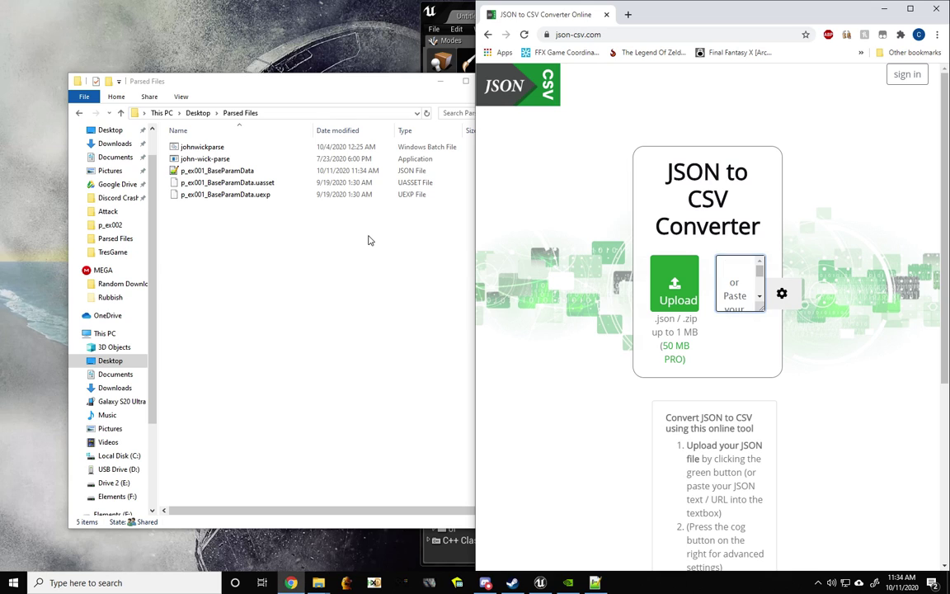
pyautogui.moveTo(367, 90); pyautogui.dragTo(324, 89)
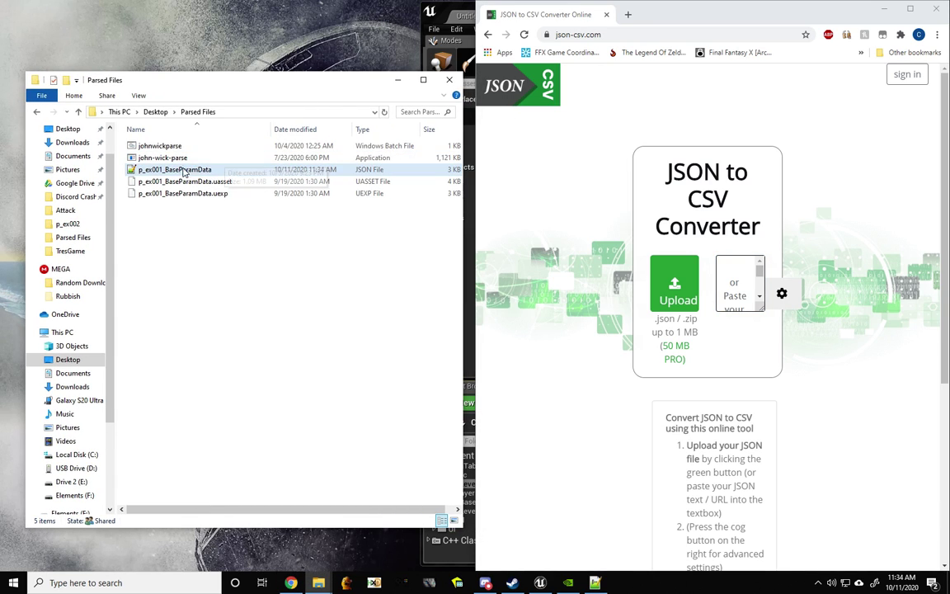
pyautogui.moveTo(169, 169); pyautogui.dragTo(688, 331)
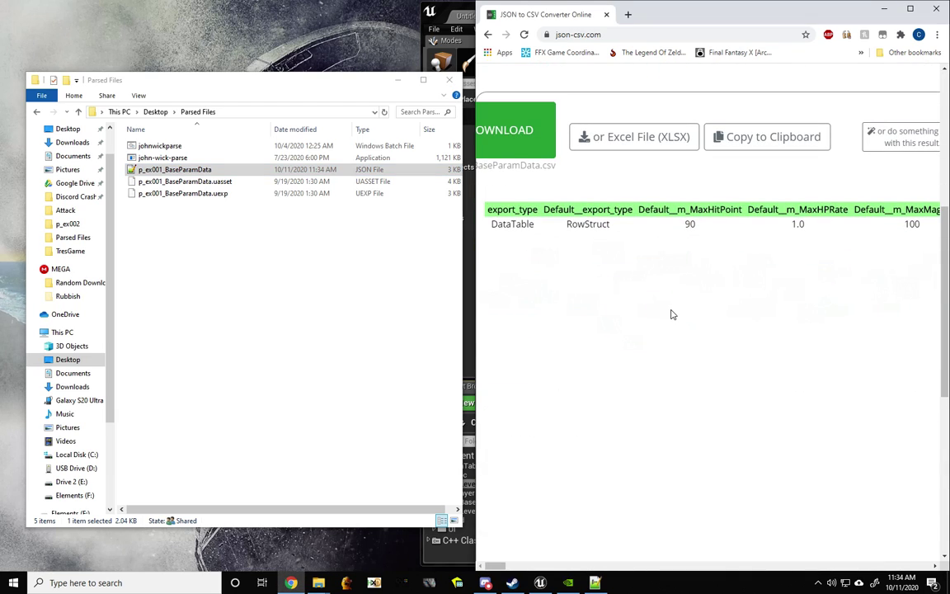
# - Download the converted p_ex001_BaseParamData.csv and show it in the Downloads folder
pyautogui.scroll(1, 659, 317)
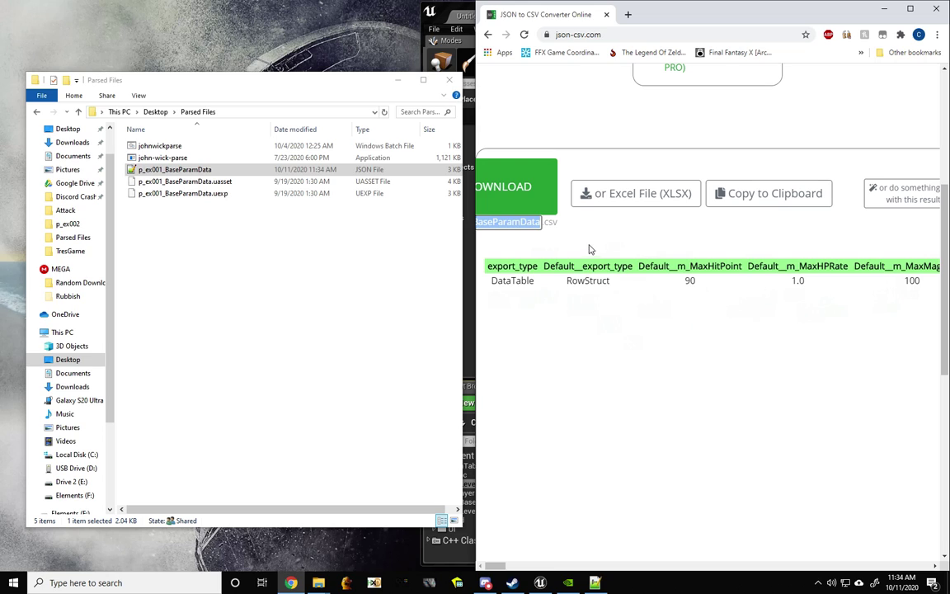
pyautogui.click(513, 202)
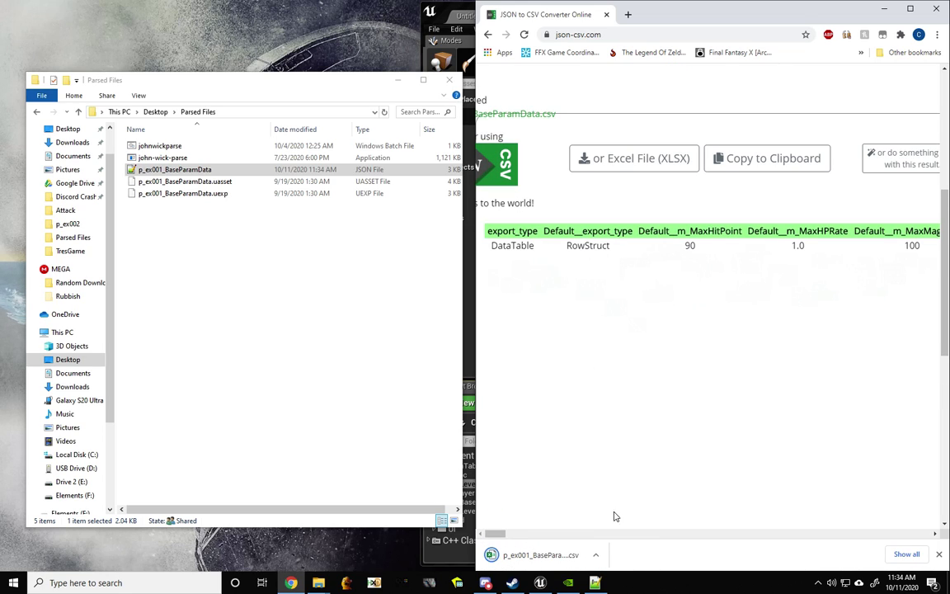
pyautogui.click(595, 554)
pyautogui.click(610, 515)
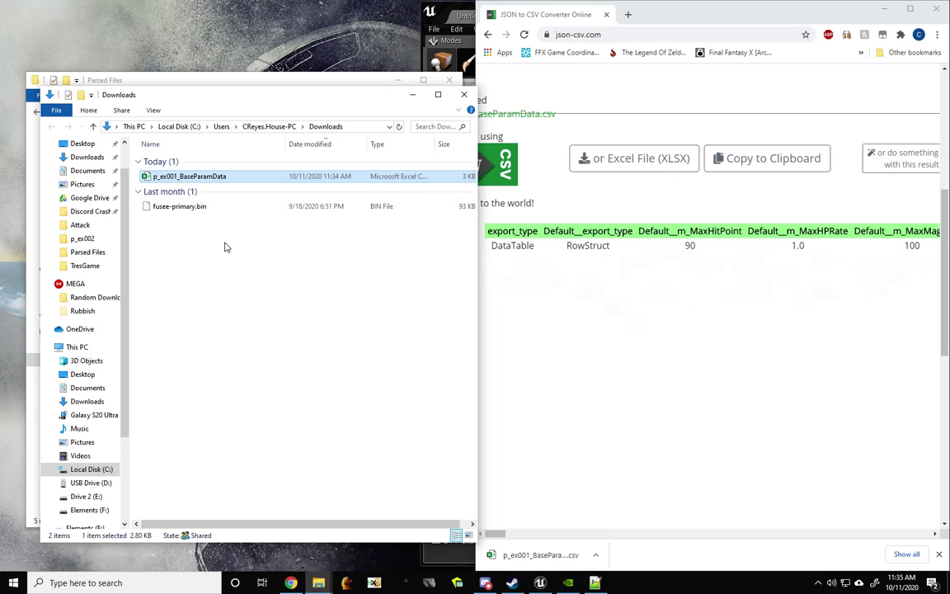
# - Open p_ex001_BaseParamData.csv in Excel maximized and inspect the MaxHitPoint and B1 headers
pyautogui.doubleClick(202, 178)
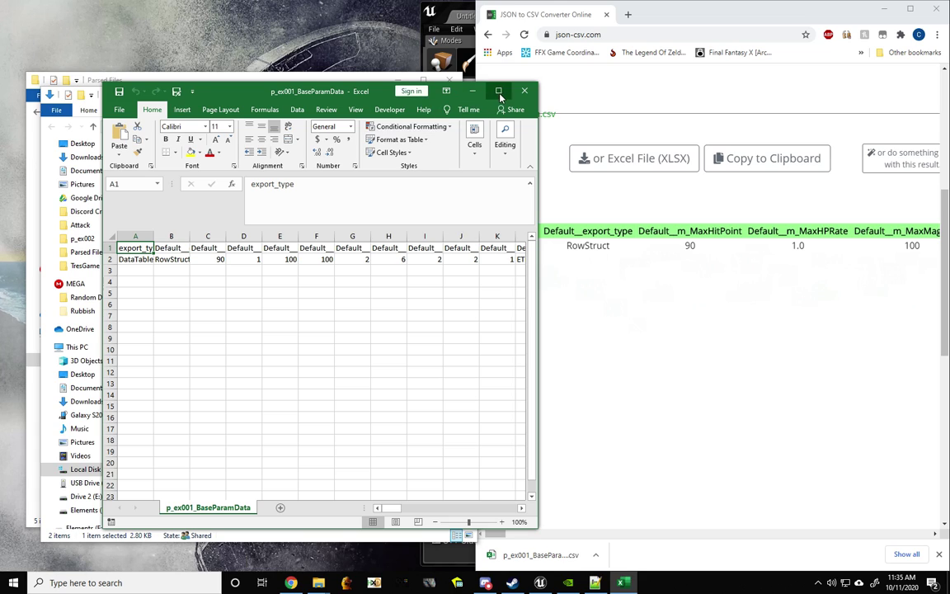
pyautogui.click(498, 92)
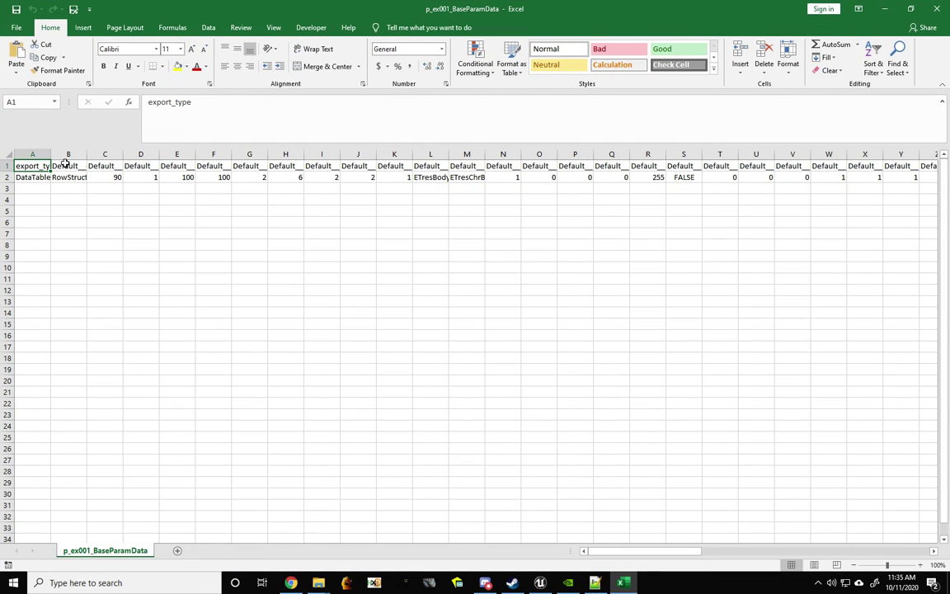
pyautogui.click(104, 169)
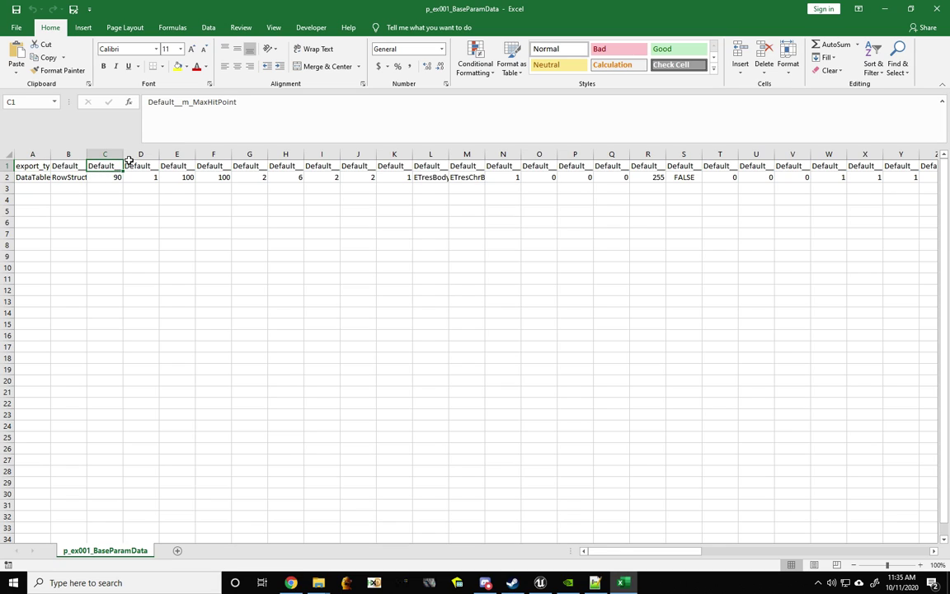
pyautogui.click(66, 165)
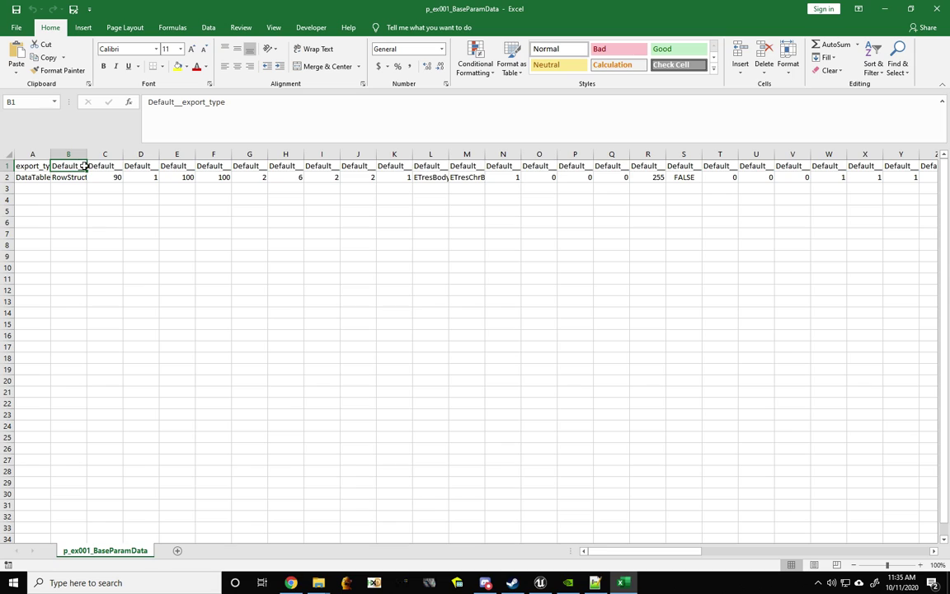
pyautogui.click(95, 167)
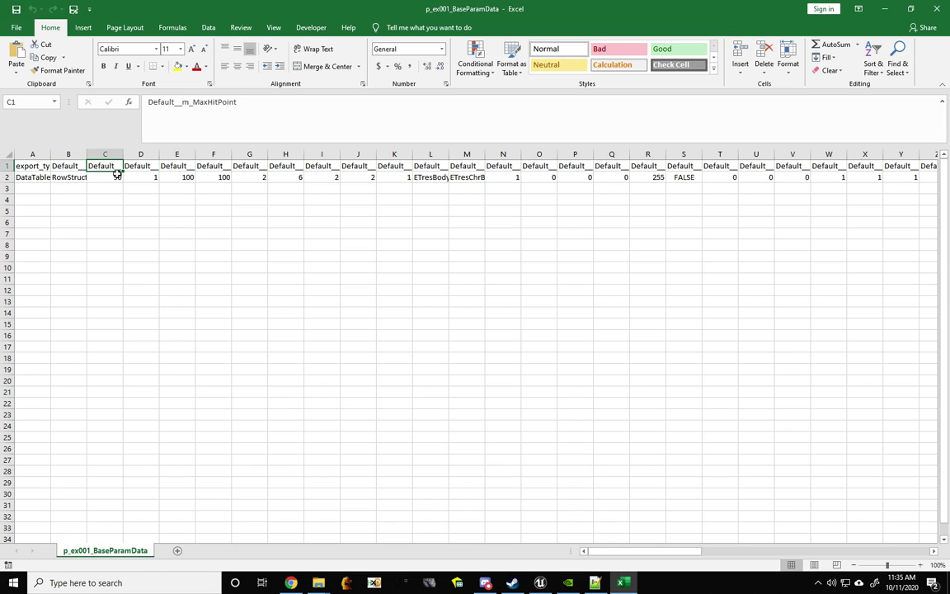
# - Inspect the MaxHPRate, MaxFocusPoint, RowStruct and Default__export_type headers, leaving B1 unchanged
pyautogui.click(129, 168)
pyautogui.click(175, 167)
pyautogui.click(206, 167)
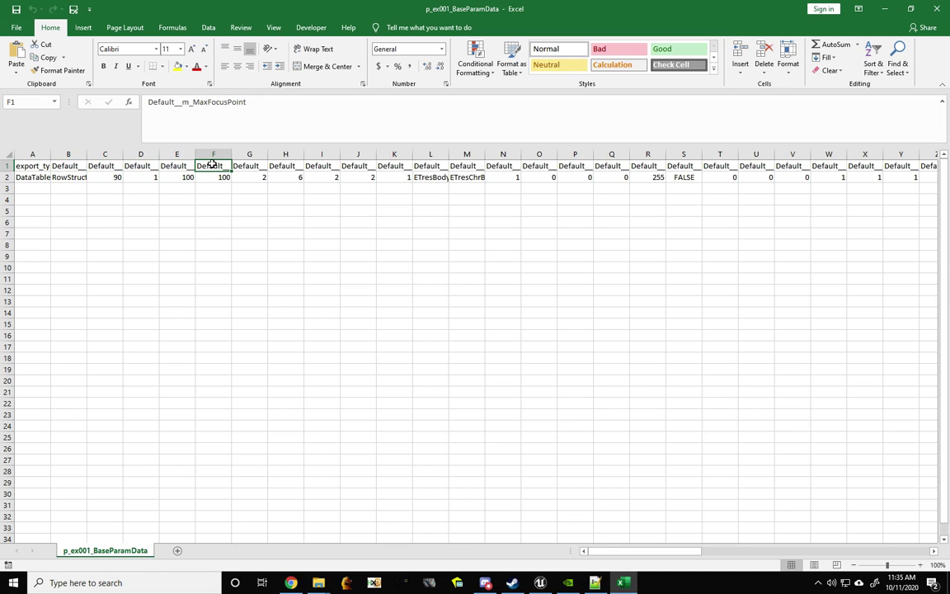
pyautogui.click(68, 176)
pyautogui.click(80, 166)
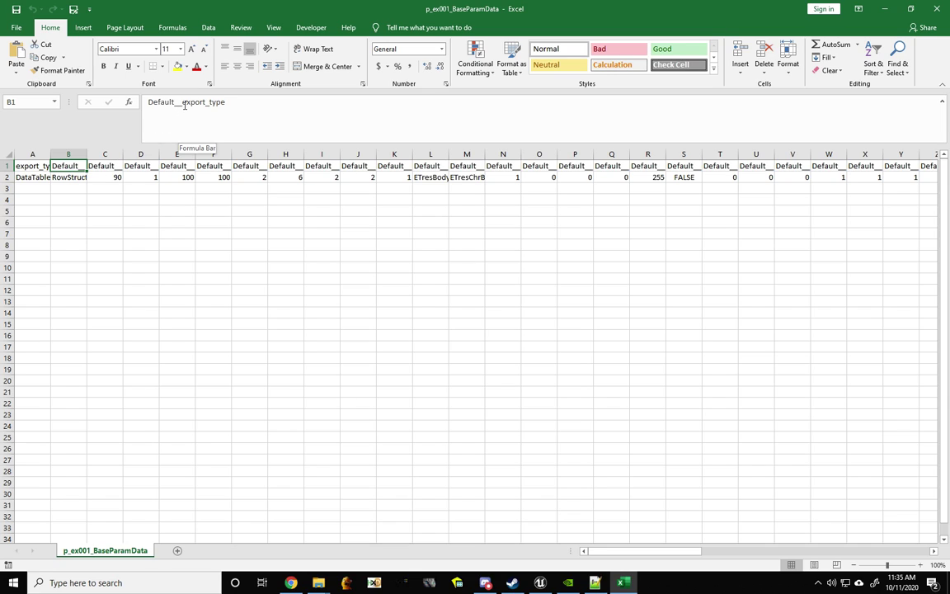
pyautogui.moveTo(182, 102); pyautogui.dragTo(148, 103)
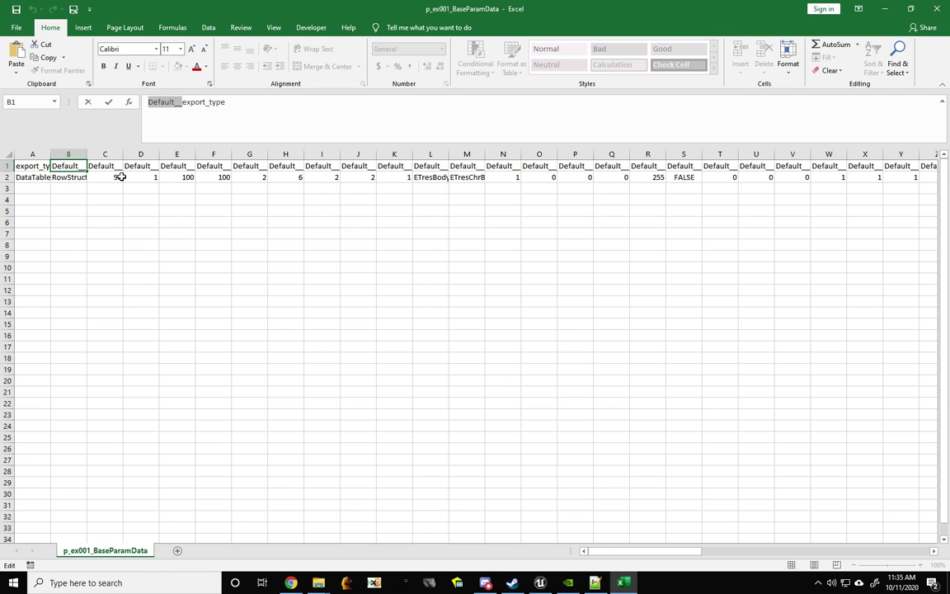
pyautogui.press('Escape')
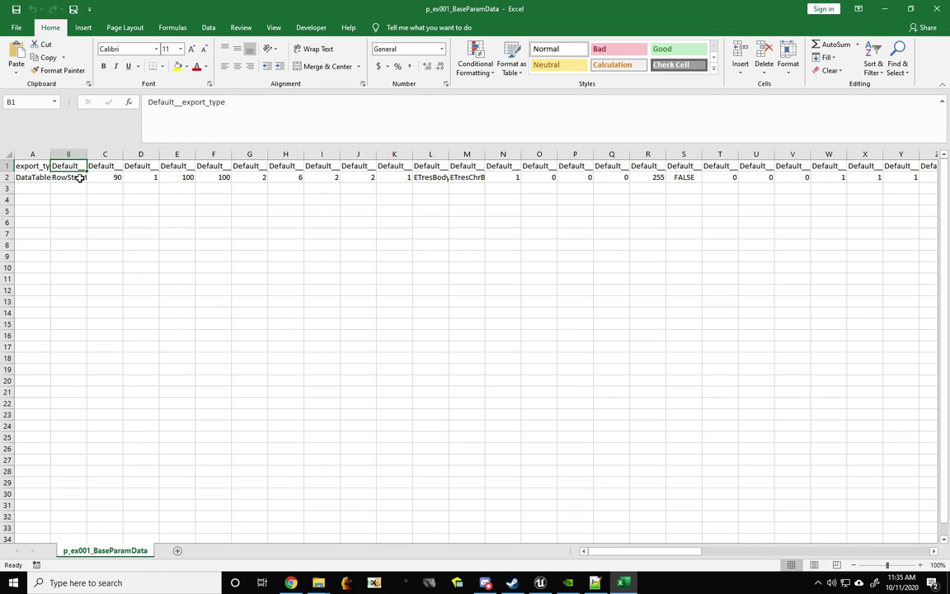
# - Delete the export_type column from the sheet
pyautogui.click(40, 155)
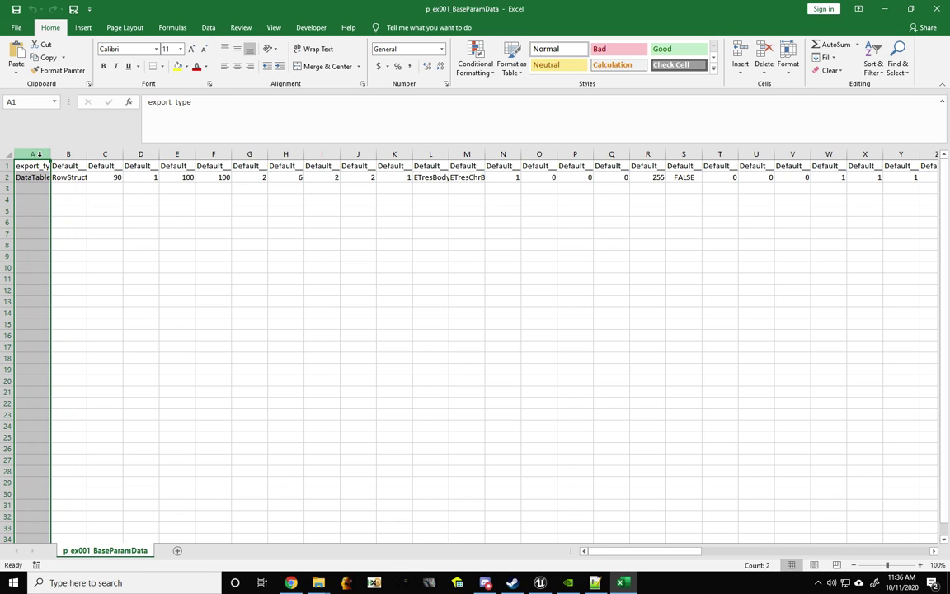
pyautogui.rightClick(40, 155)
pyautogui.click(68, 250)
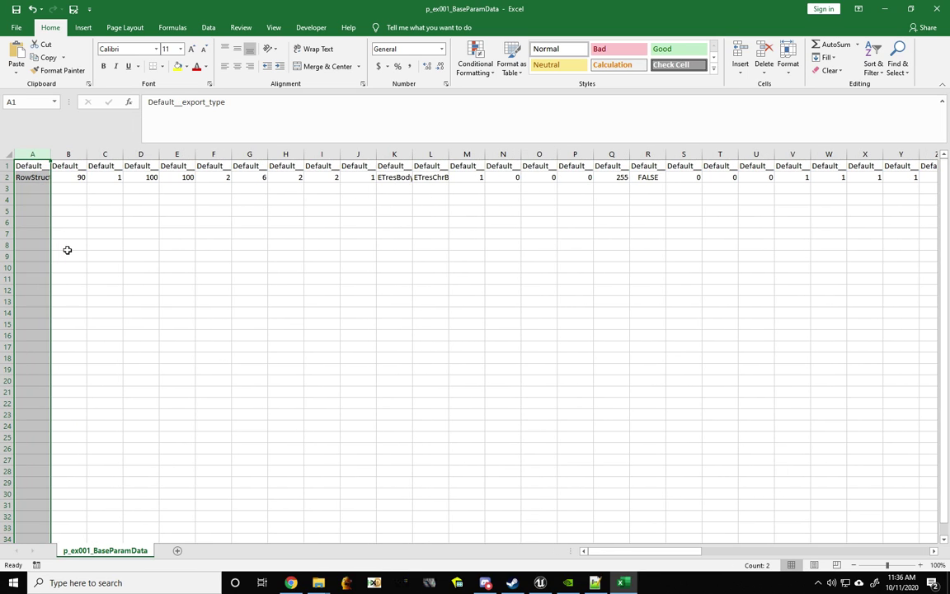
pyautogui.click(38, 168)
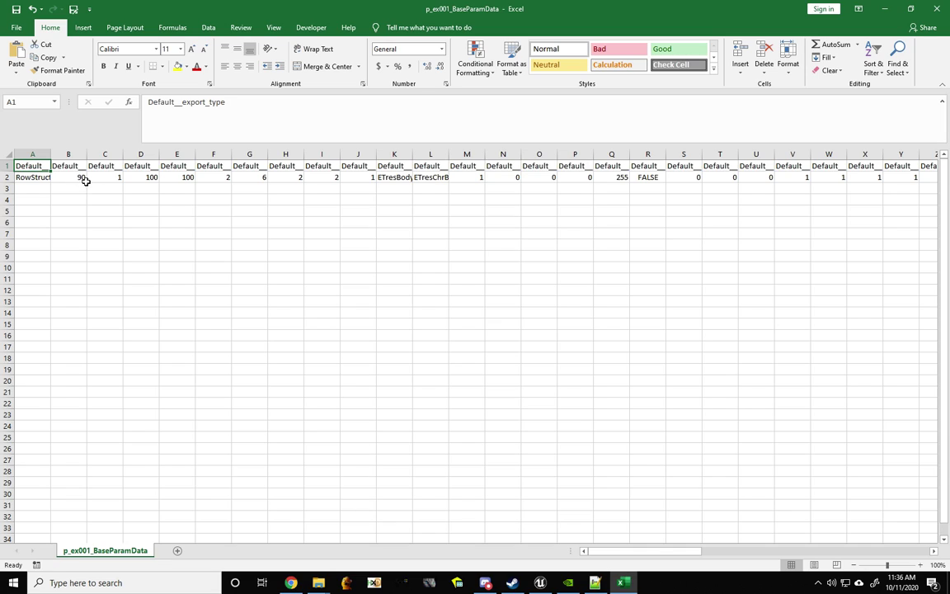
# - Strip the Default__ prefix from all 74 header cells with Find and Replace
pyautogui.click(75, 165)
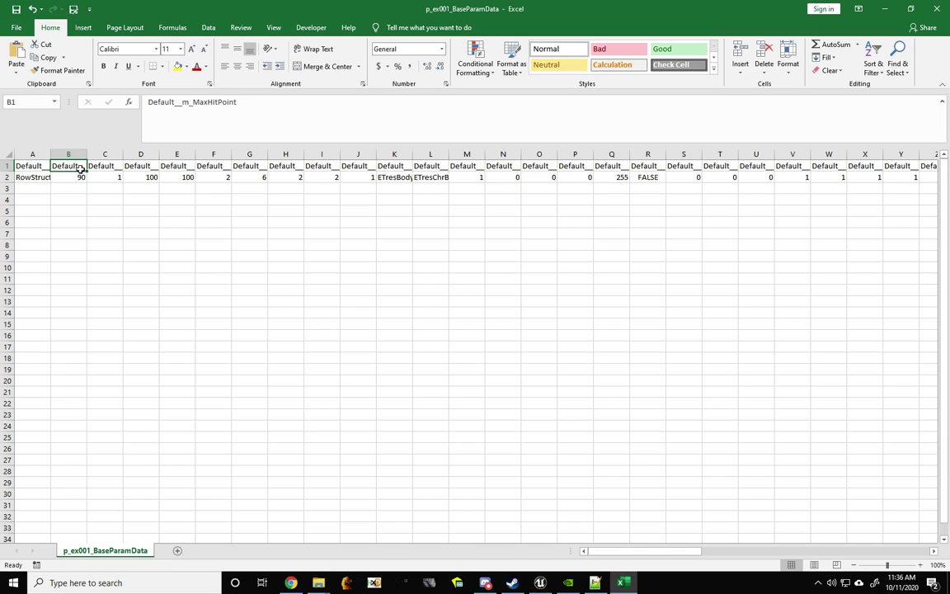
pyautogui.moveTo(183, 102); pyautogui.dragTo(140, 111)
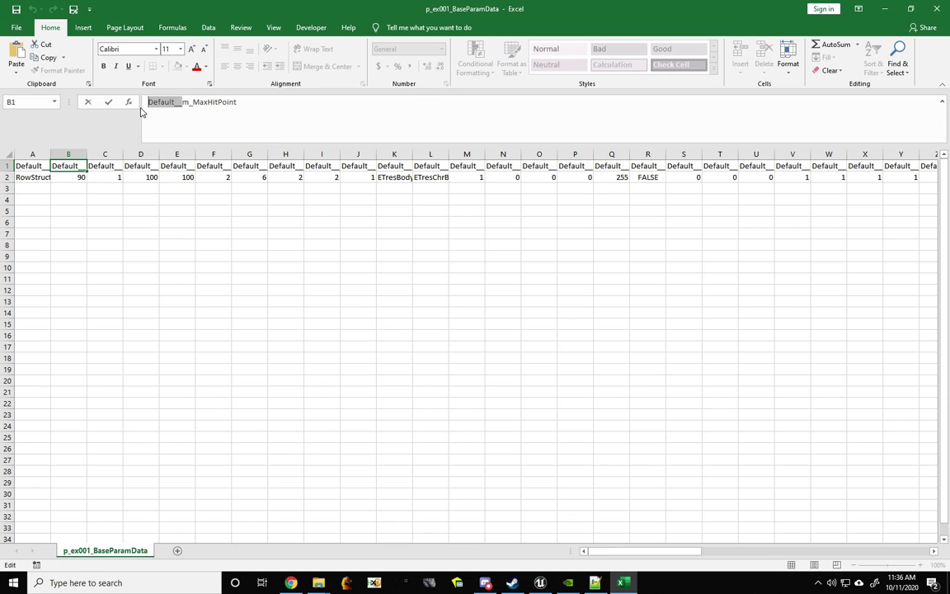
pyautogui.press('Escape')
pyautogui.click(40, 167)
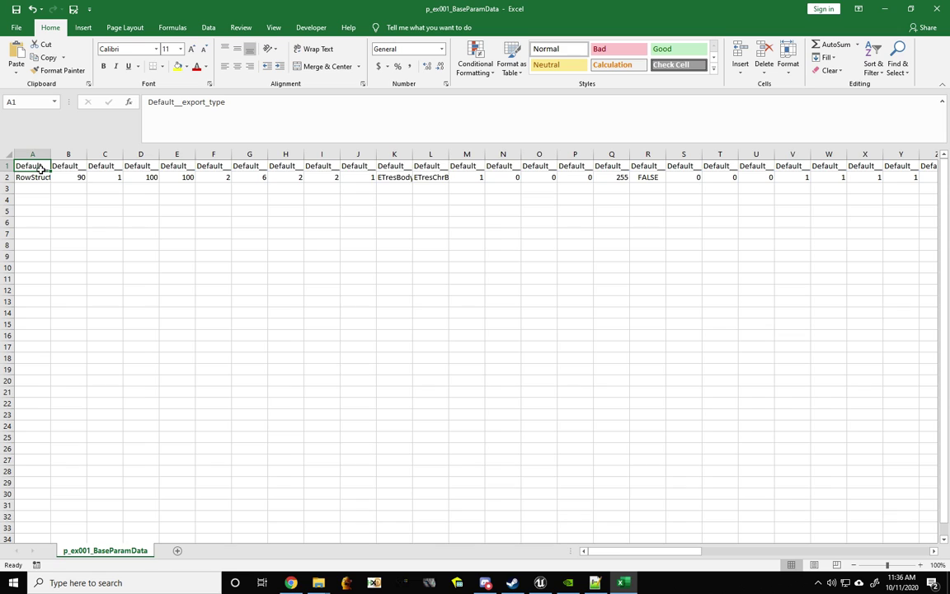
pyautogui.hotkey('ctrl', 'shift', 'Right')
pyautogui.hotkey('ctrl', 'h')
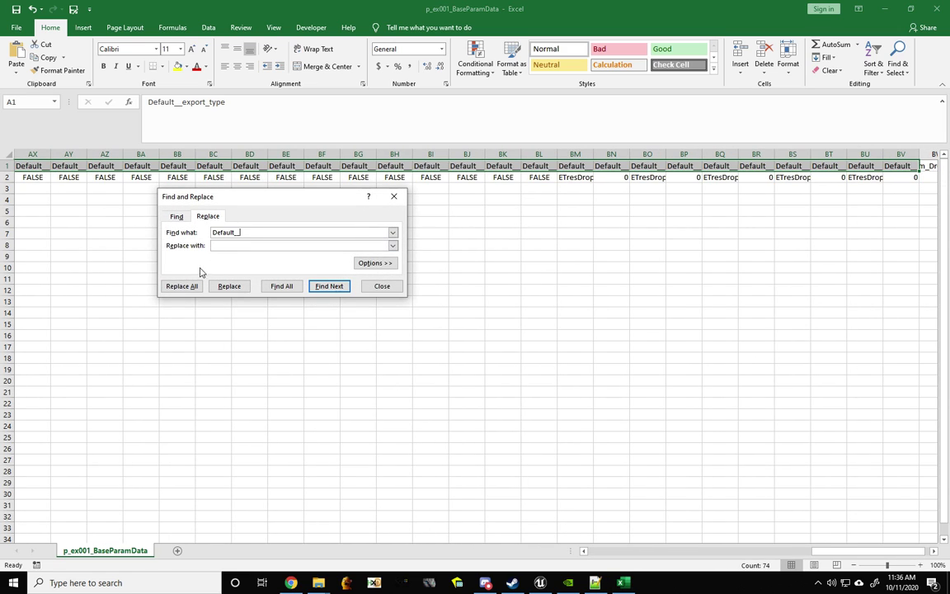
pyautogui.click(183, 286)
pyautogui.press('Return')
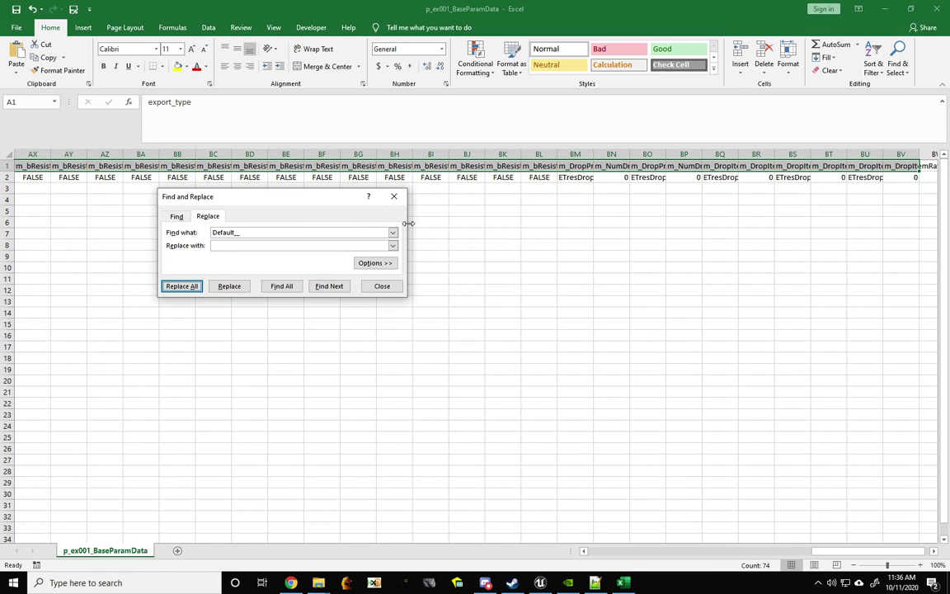
pyautogui.click(399, 200)
pyautogui.hotkey('ctrl', 'Home')
# - Check the cleaned headers such as m_MaxHitPoint, m_MaxHPRate, m_AttackPower and m_DefensePower
pyautogui.click(70, 165)
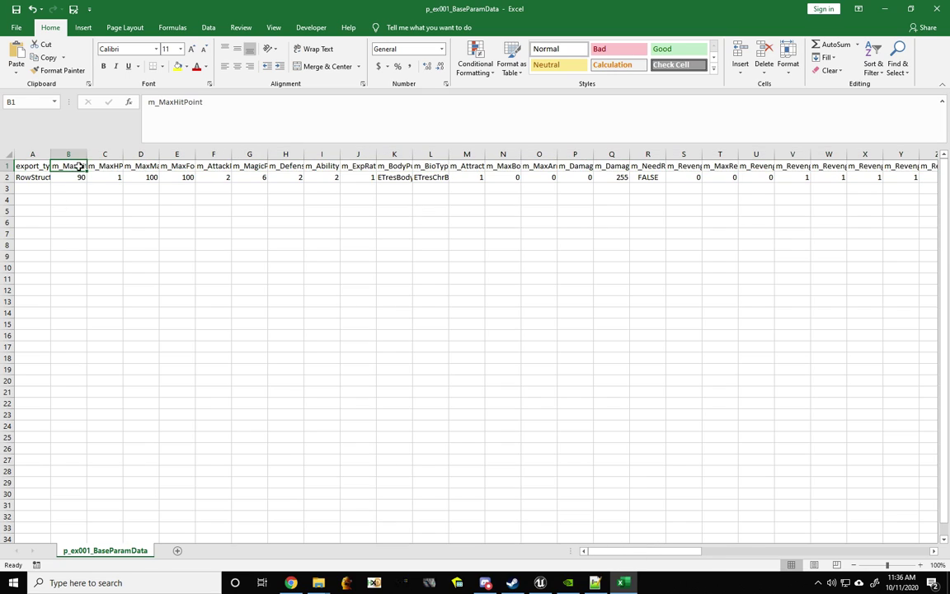
pyautogui.click(120, 167)
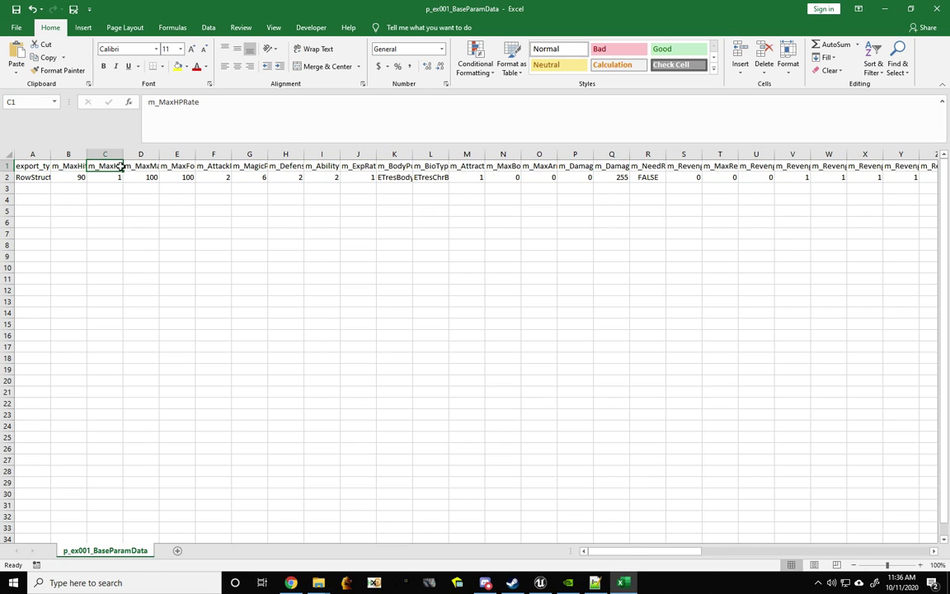
pyautogui.click(144, 167)
pyautogui.click(188, 167)
pyautogui.click(219, 165)
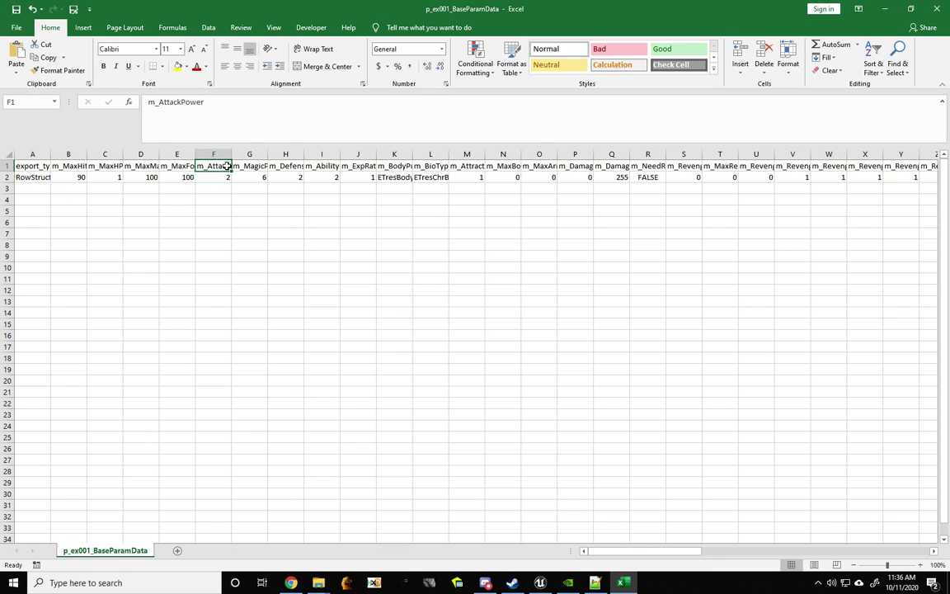
pyautogui.click(285, 169)
pyautogui.click(31, 177)
pyautogui.click(43, 166)
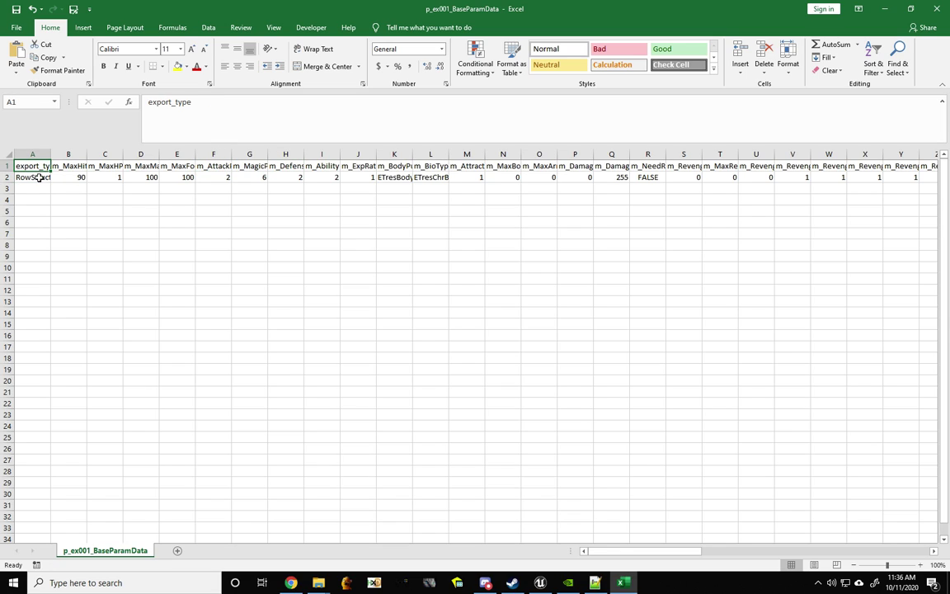
# - Rename the RowStruct cell A2 to Default and clear the export_type text in A1
pyautogui.click(47, 179)
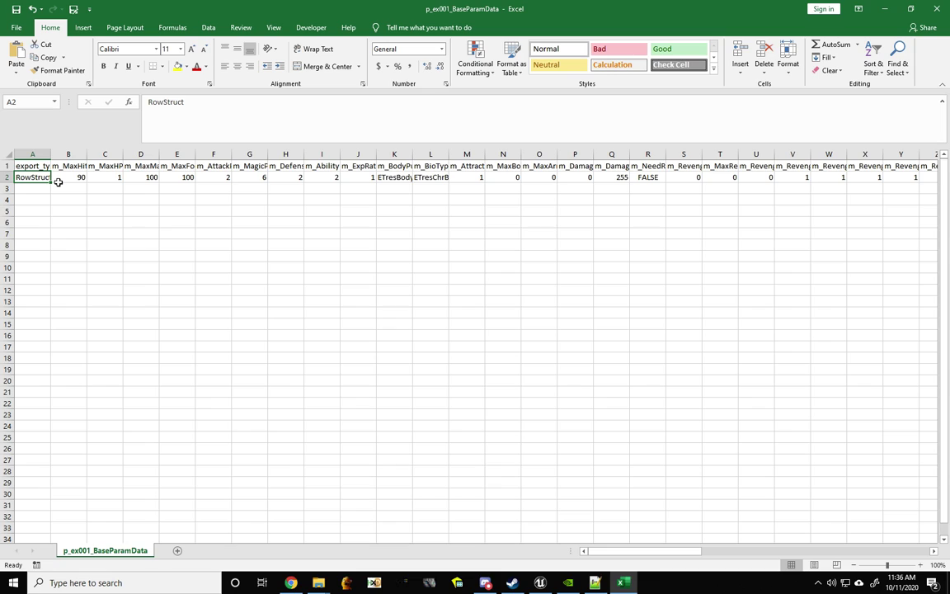
pyautogui.write('Default')
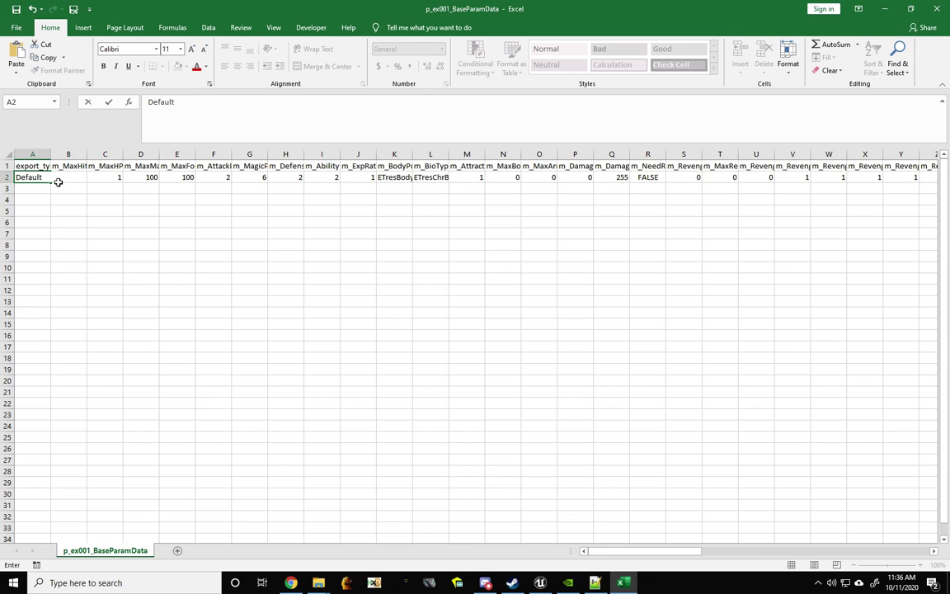
pyautogui.press('Return')
pyautogui.press('Up')
pyautogui.press('Up')
pyautogui.press('Delete')
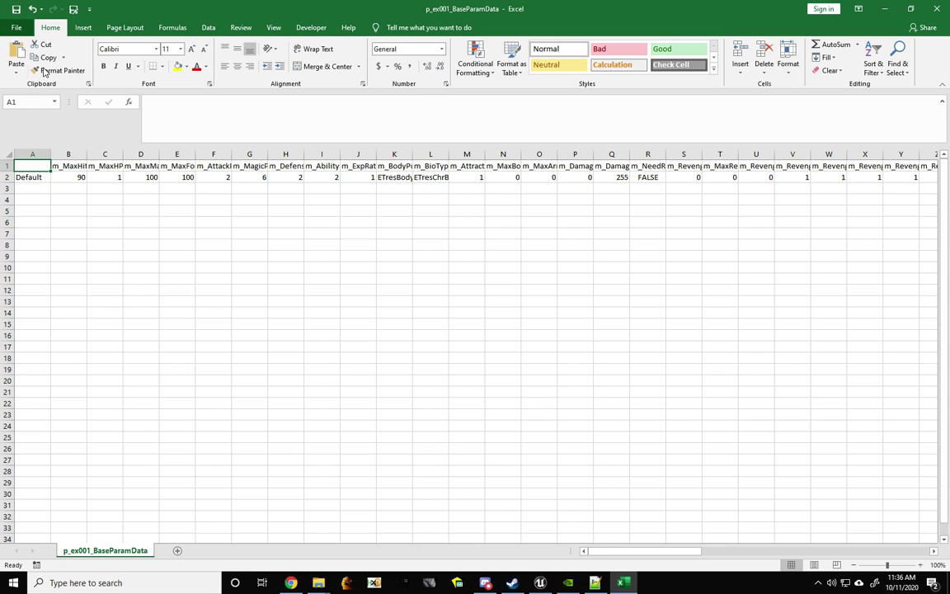
# - Save the sheet in CSV UTF-8 format and close Excel
pyautogui.hotkey('ctrl', 's')
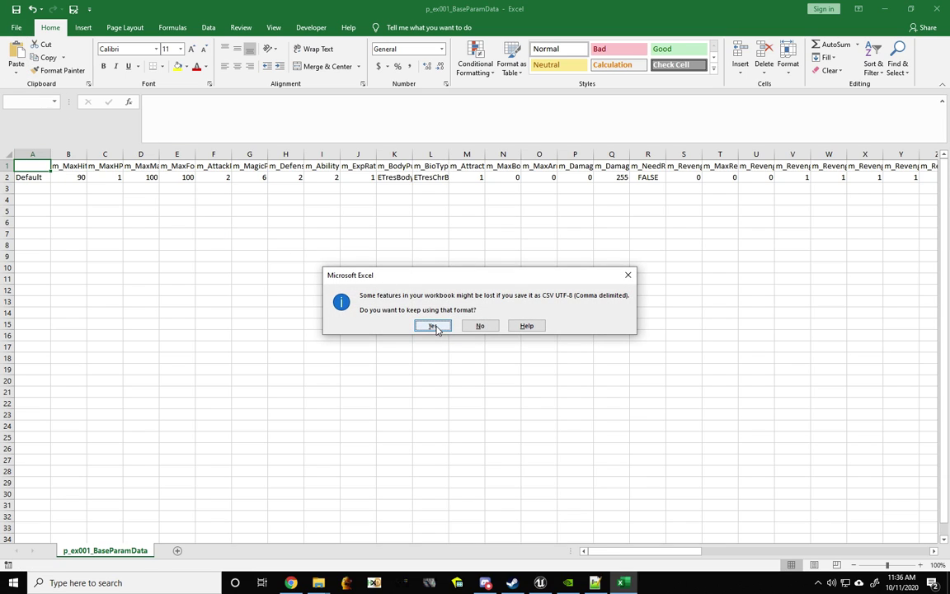
pyautogui.click(432, 325)
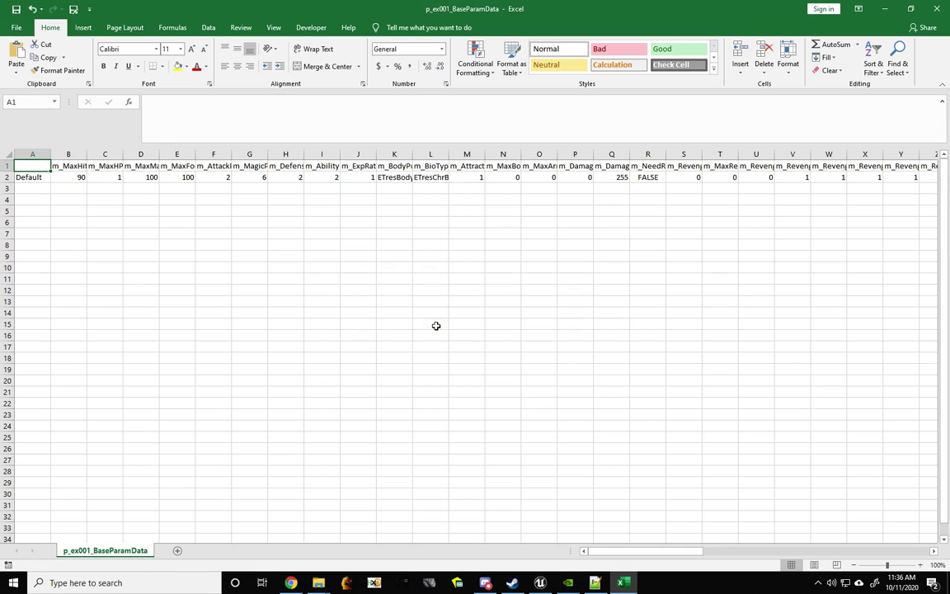
pyautogui.click(936, 8)
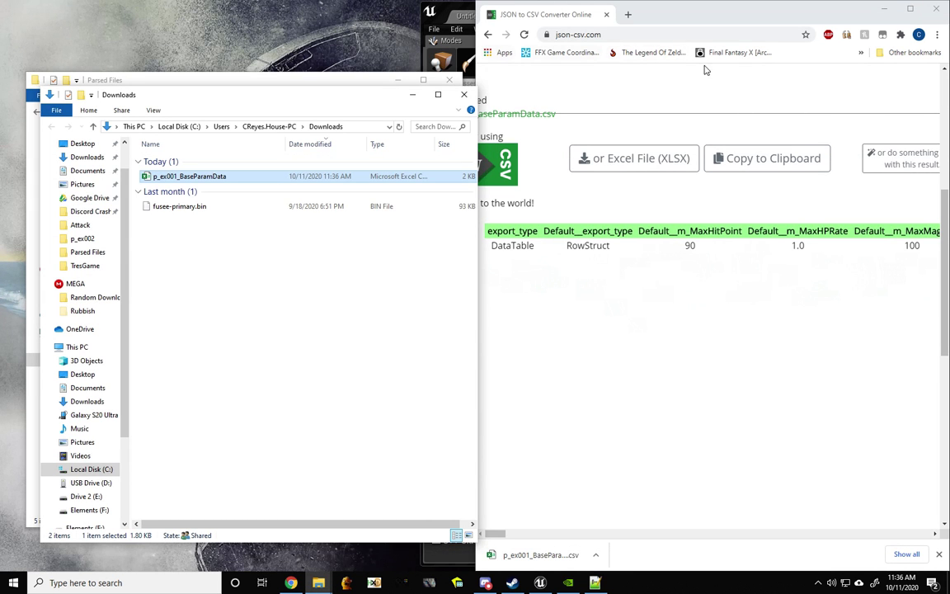
# - Hide the json-csv.com browser and bring the Unreal Editor forward, maximized
pyautogui.click(884, 8)
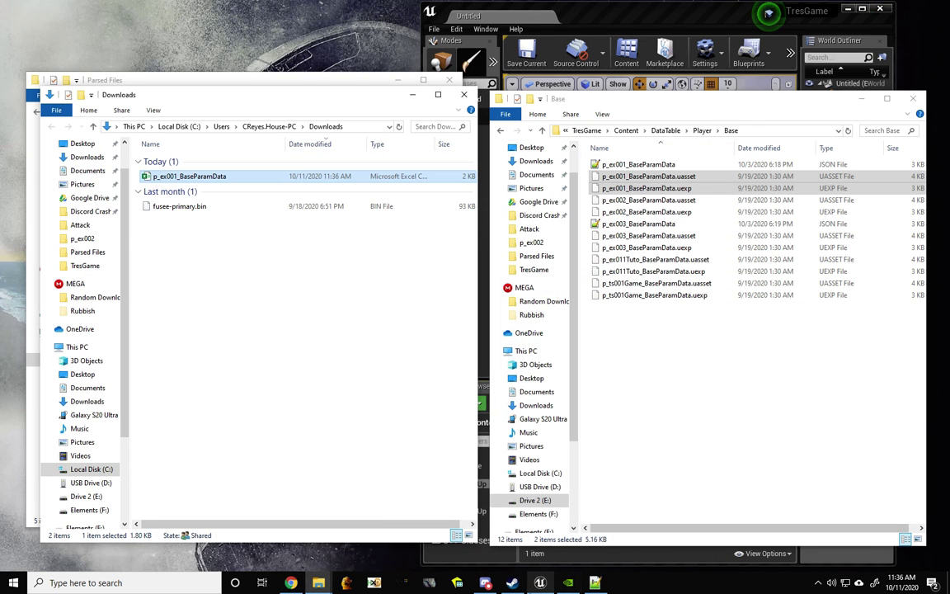
pyautogui.click(849, 32)
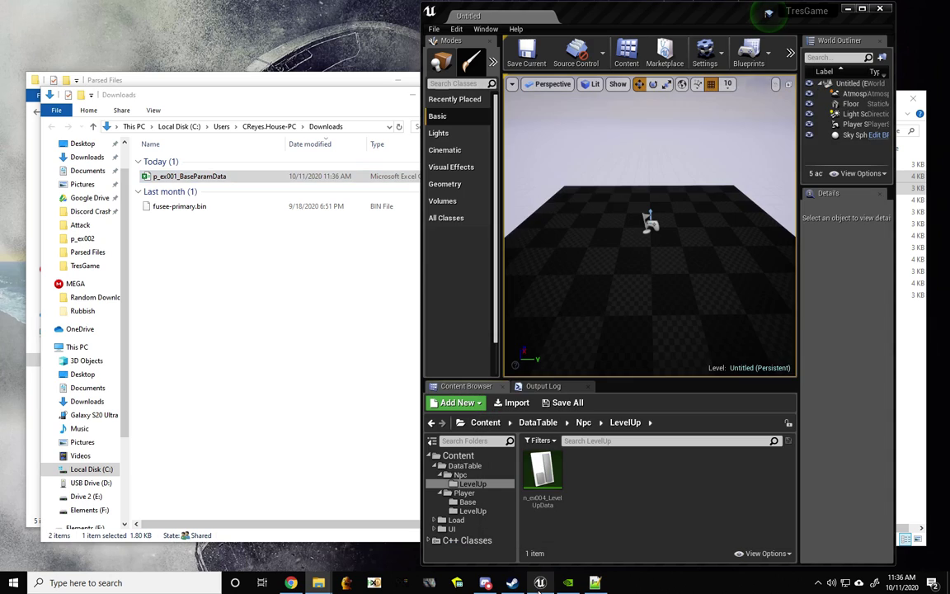
pyautogui.click(862, 8)
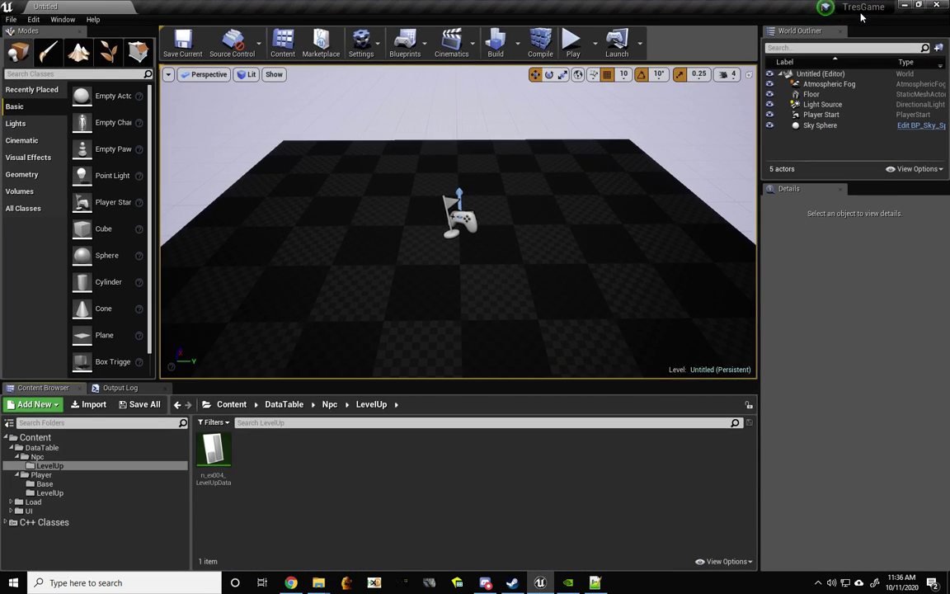
# - Navigate to DataTable > Player > Base and start an import there
pyautogui.click(284, 404)
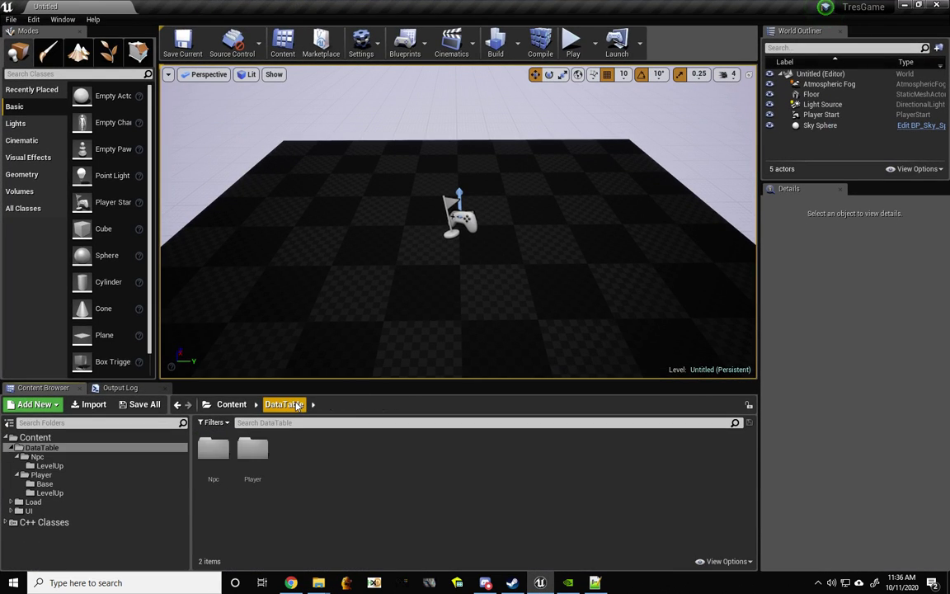
pyautogui.click(267, 457)
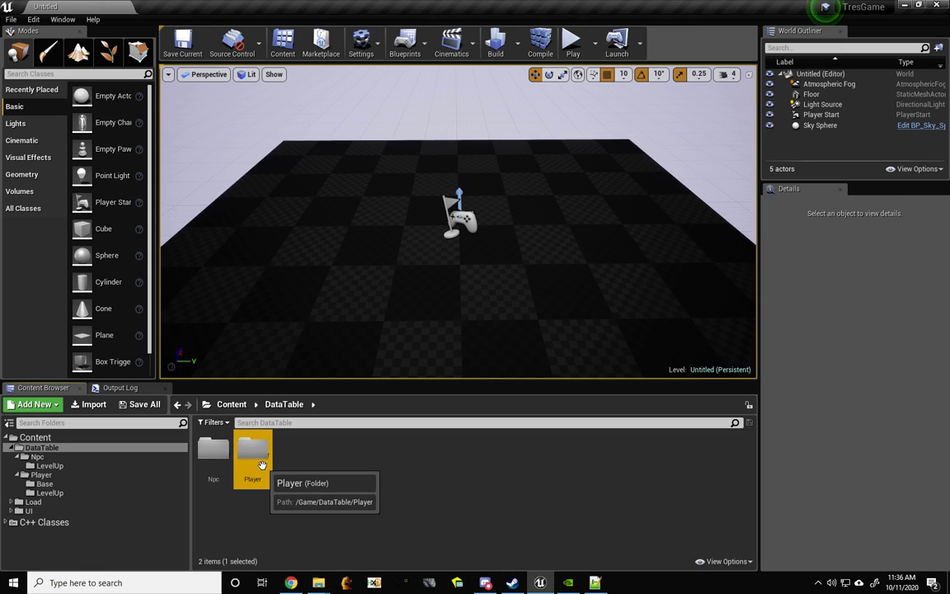
pyautogui.doubleClick(266, 457)
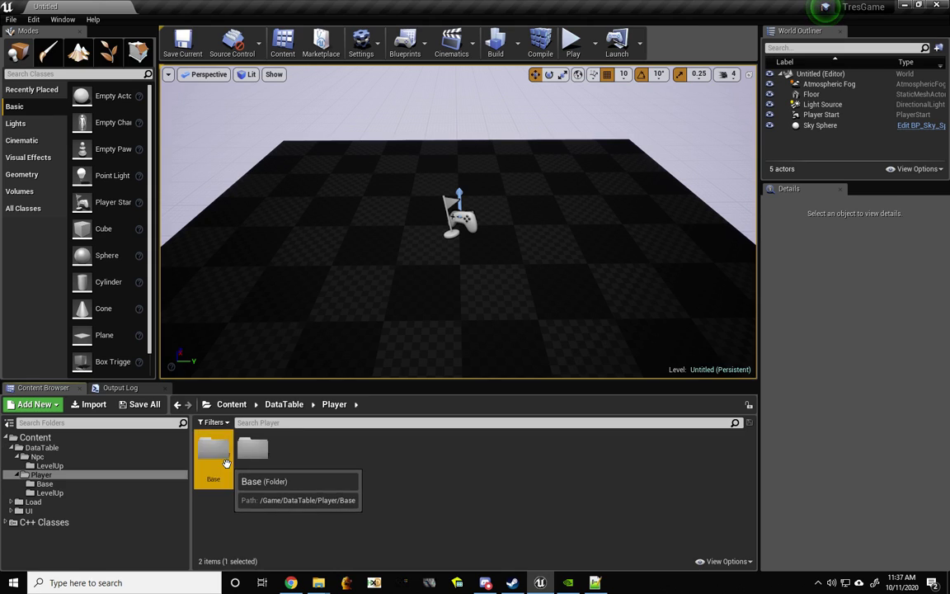
pyautogui.doubleClick(224, 461)
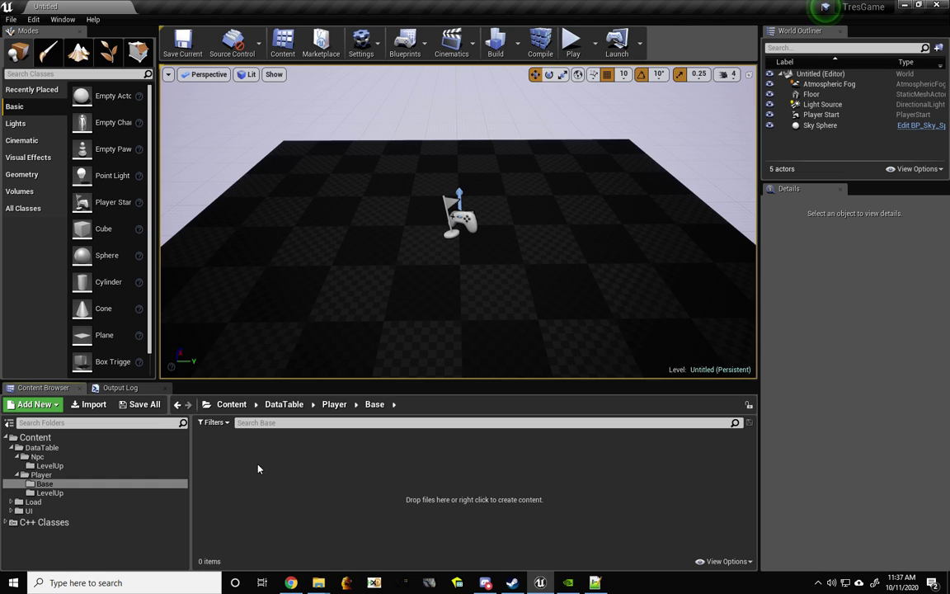
pyautogui.click(90, 409)
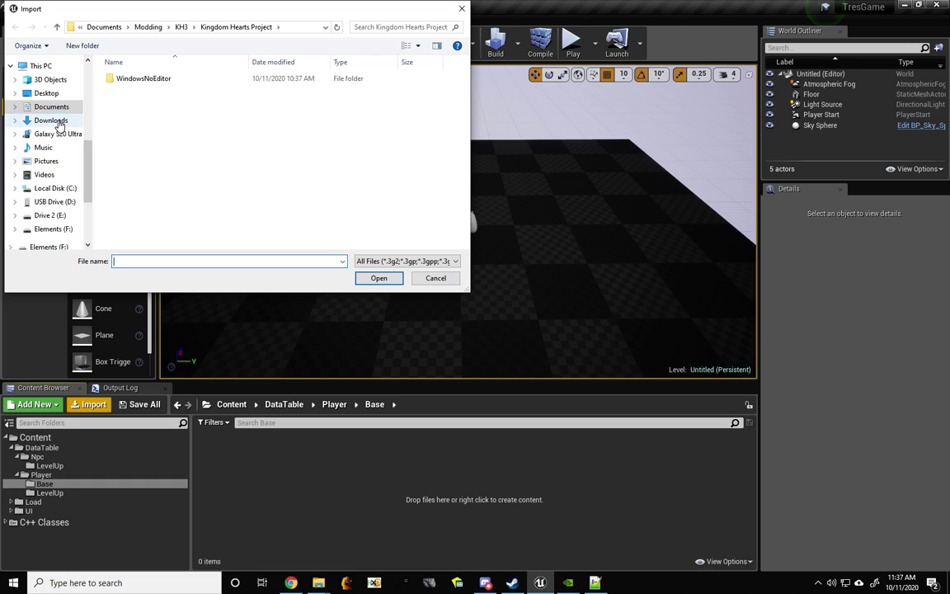
# - Import p_ex001_BaseParamData from Downloads with row type TresChrBaseParamDataTable and open it
pyautogui.click(54, 120)
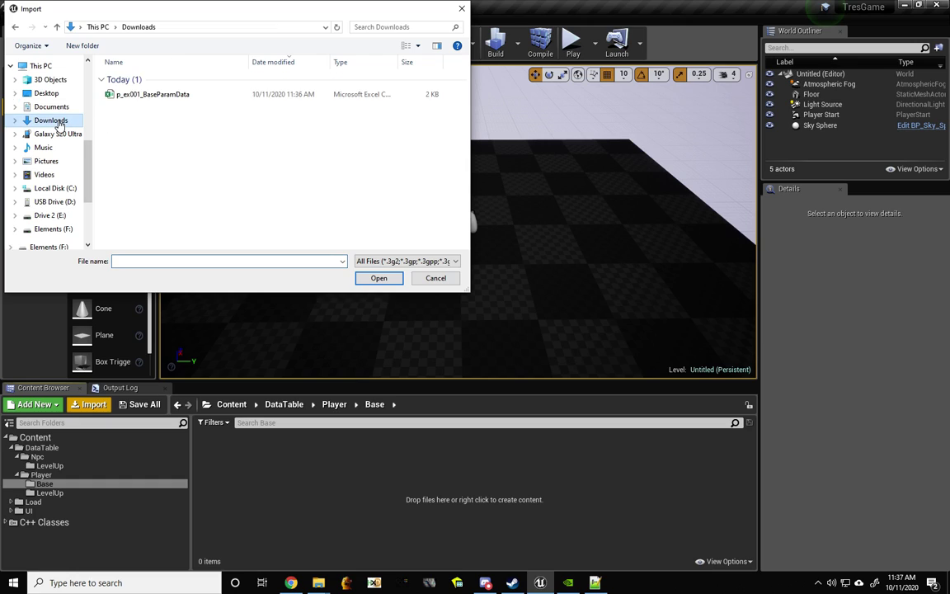
pyautogui.click(132, 97)
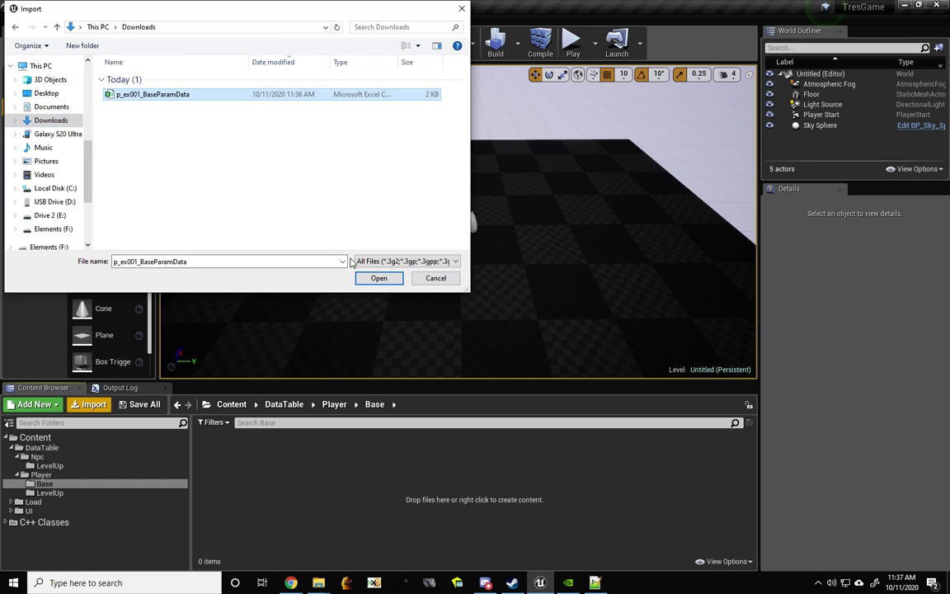
pyautogui.click(377, 279)
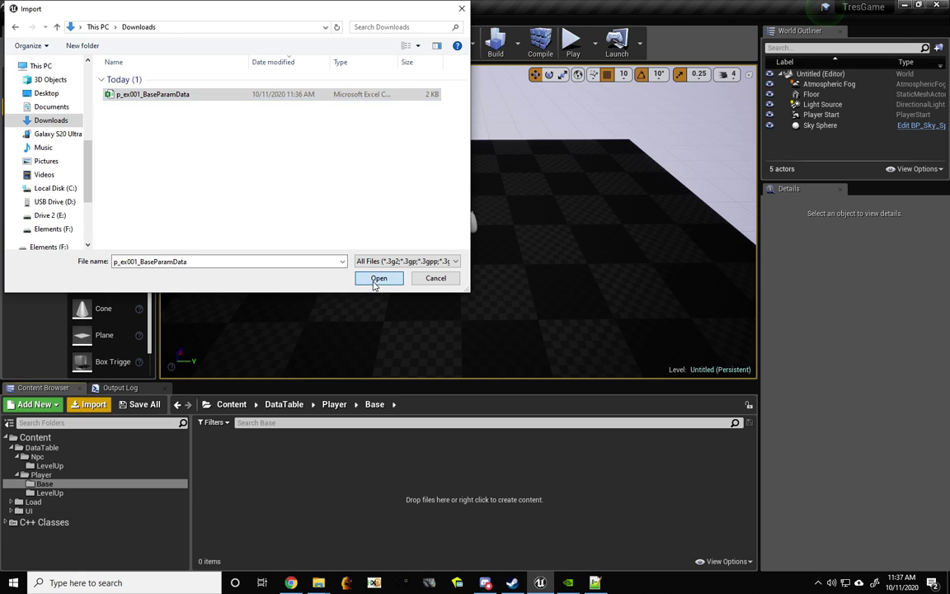
pyautogui.moveTo(486, 235); pyautogui.dragTo(566, 274)
pyautogui.click(516, 335)
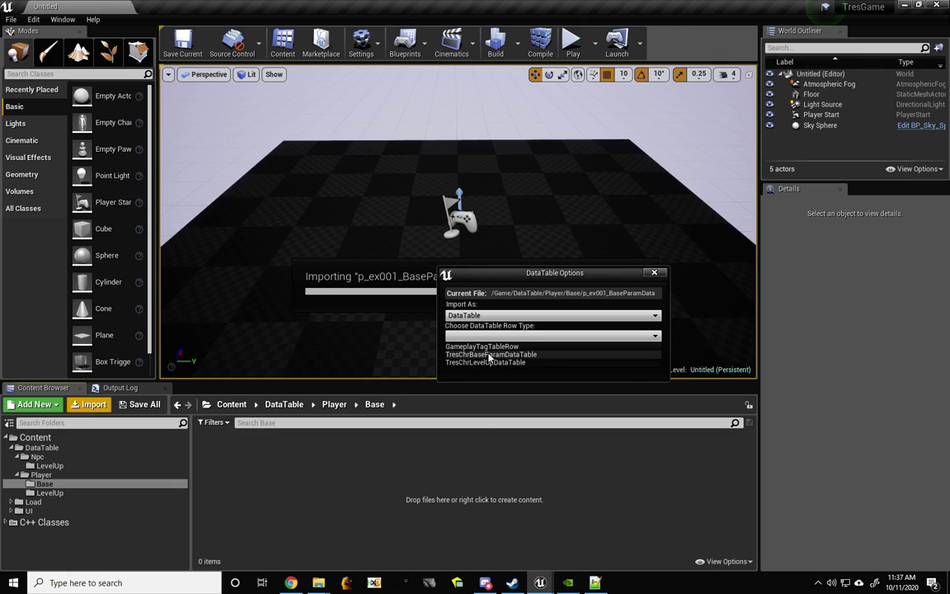
pyautogui.click(489, 355)
pyautogui.click(451, 348)
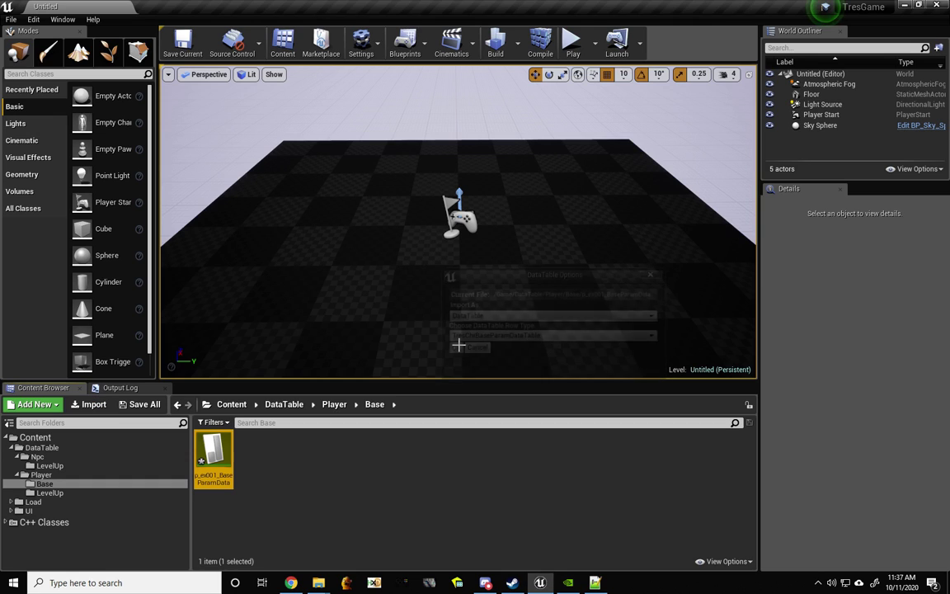
pyautogui.doubleClick(209, 451)
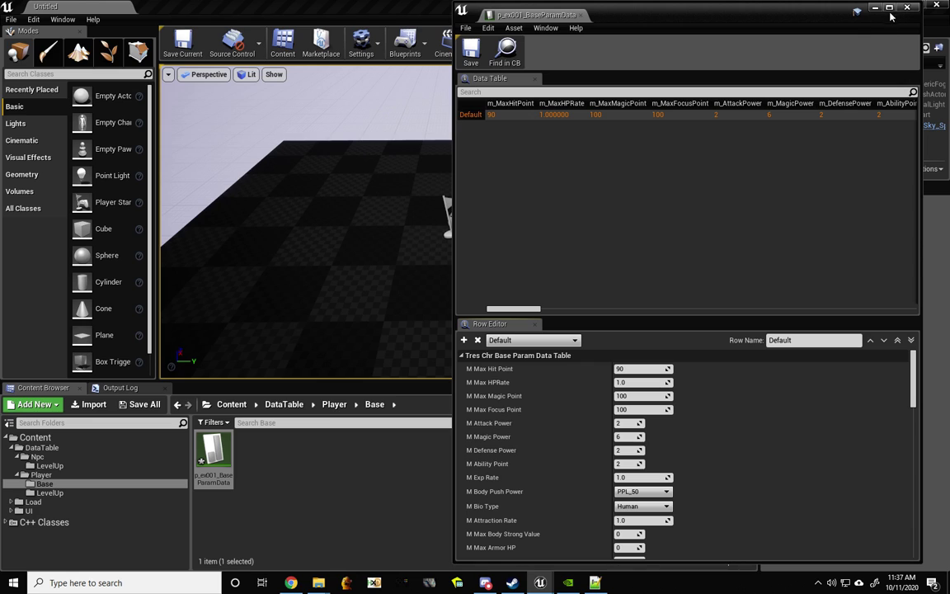
# - Maximize the p_ex001_BaseParamData editor, scroll through its Default row values, then leave it
pyautogui.click(889, 8)
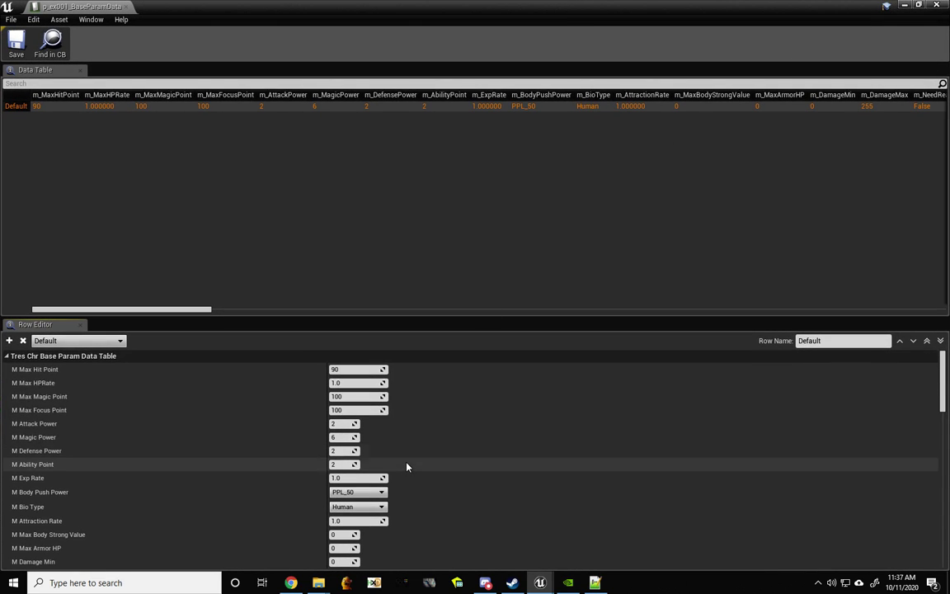
pyautogui.scroll(-3, 407, 467)
pyautogui.scroll(-10, 414, 520)
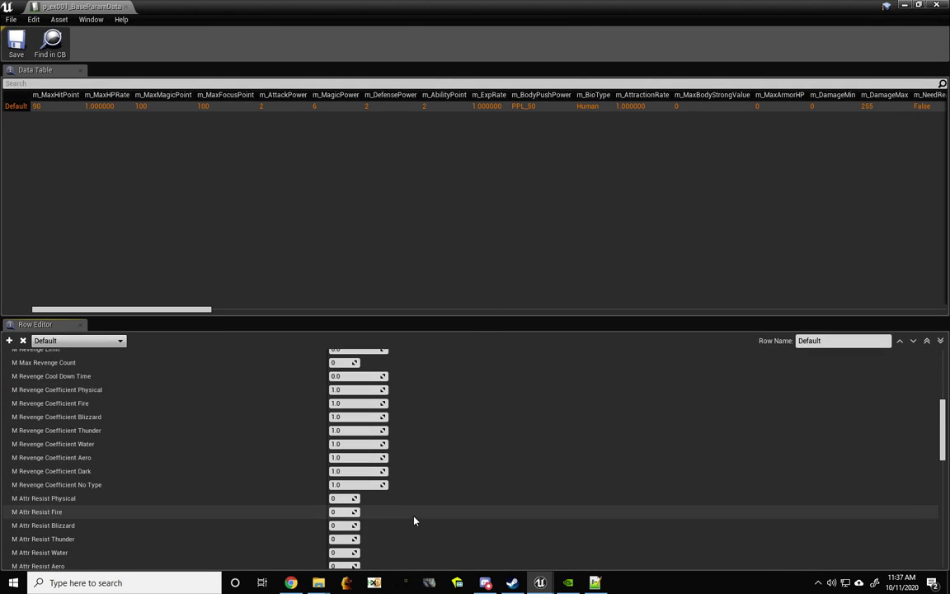
pyautogui.scroll(-2, 414, 520)
pyautogui.scroll(6, 414, 520)
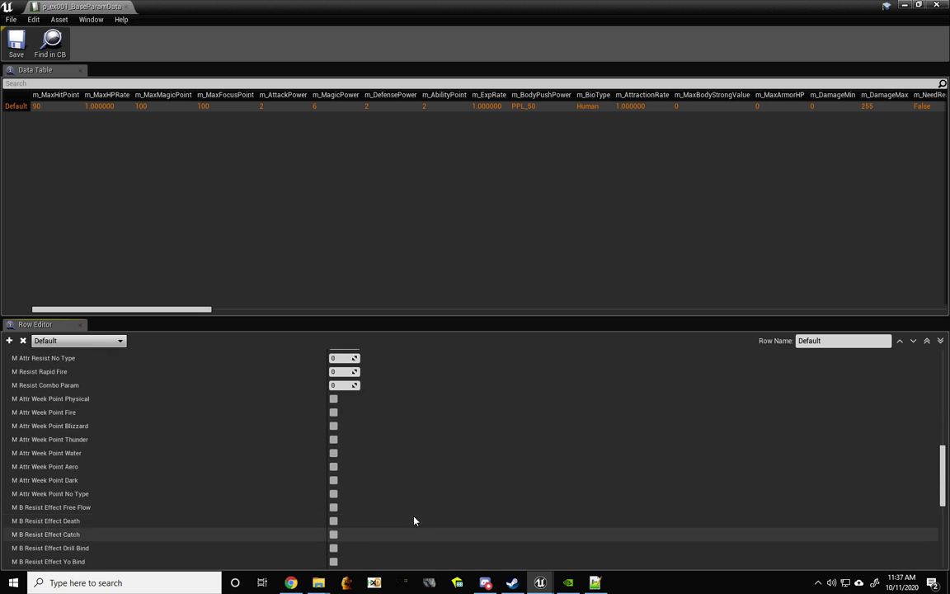
pyautogui.scroll(4, 414, 520)
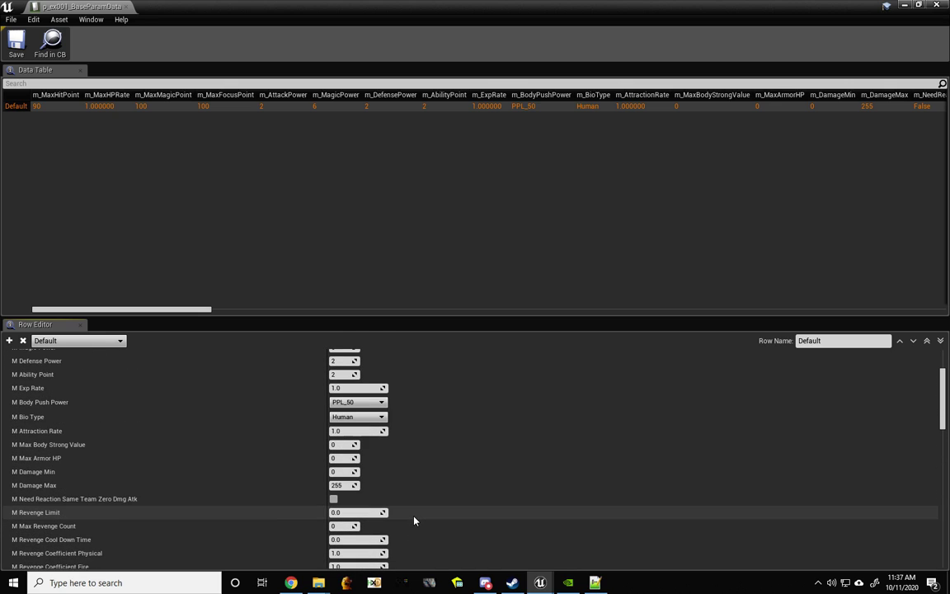
pyautogui.scroll(4, 413, 521)
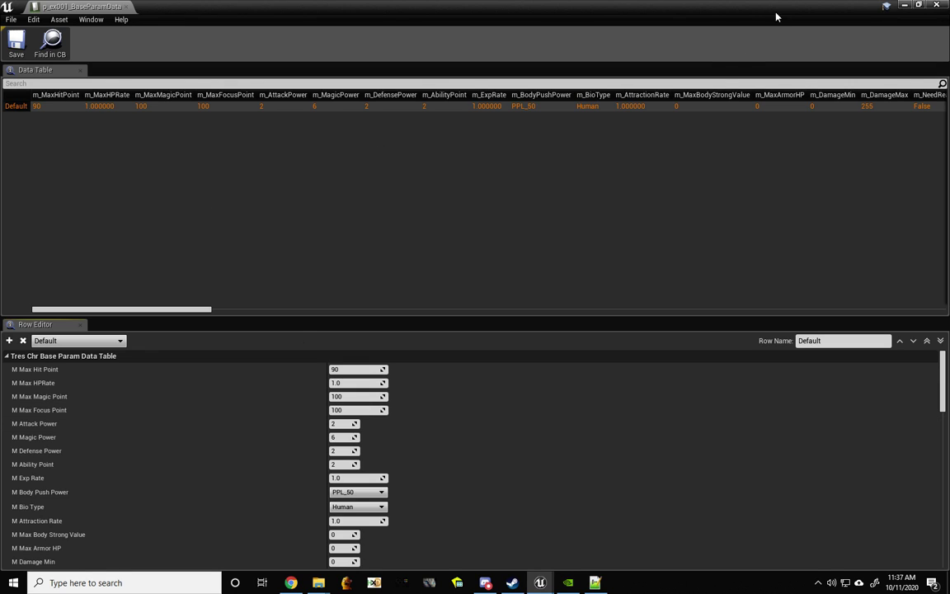
pyautogui.hotkey('alt', 'Tab')
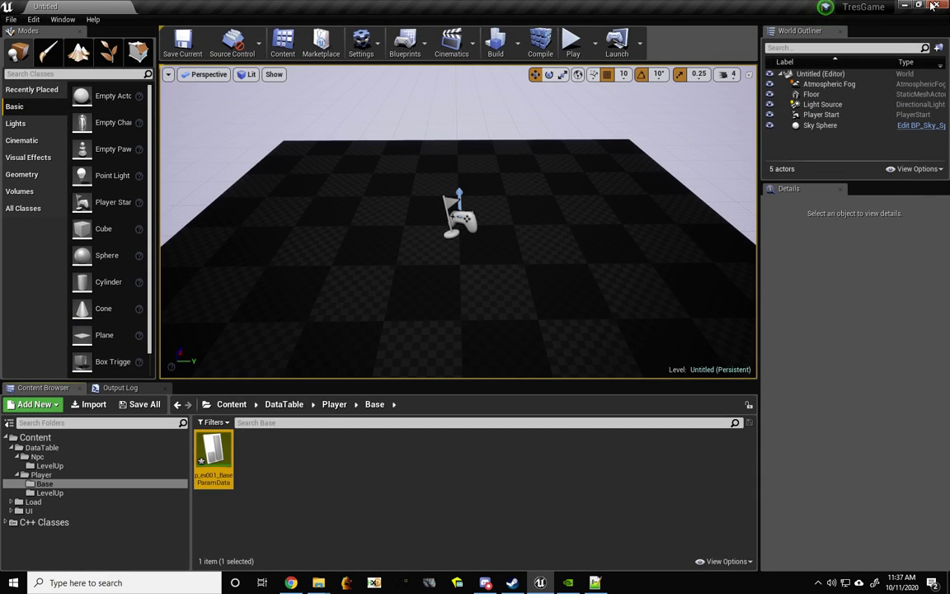
# - Collapse the DataTable folders and open Load > Common in the folder tree
pyautogui.click(16, 476)
pyautogui.click(17, 458)
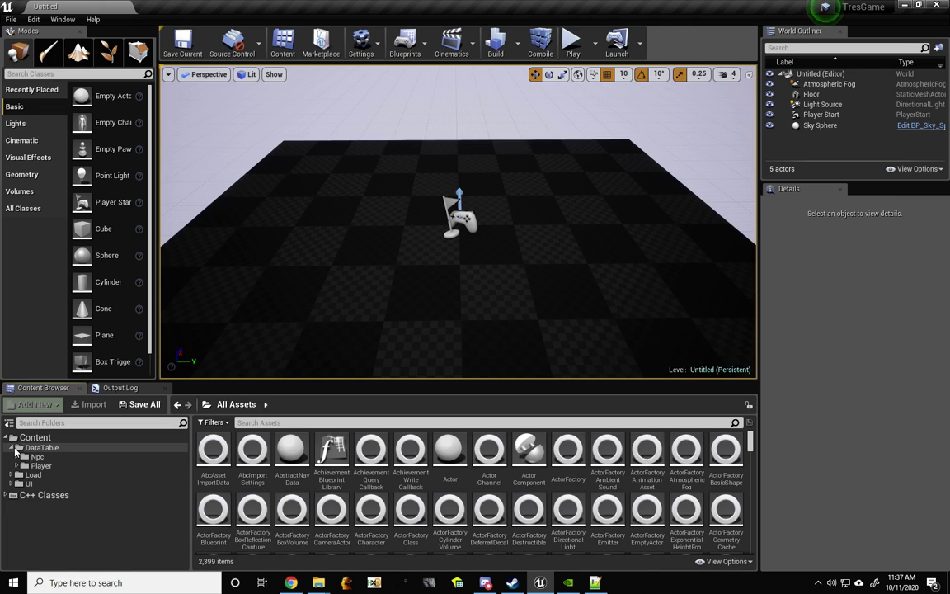
pyautogui.click(11, 448)
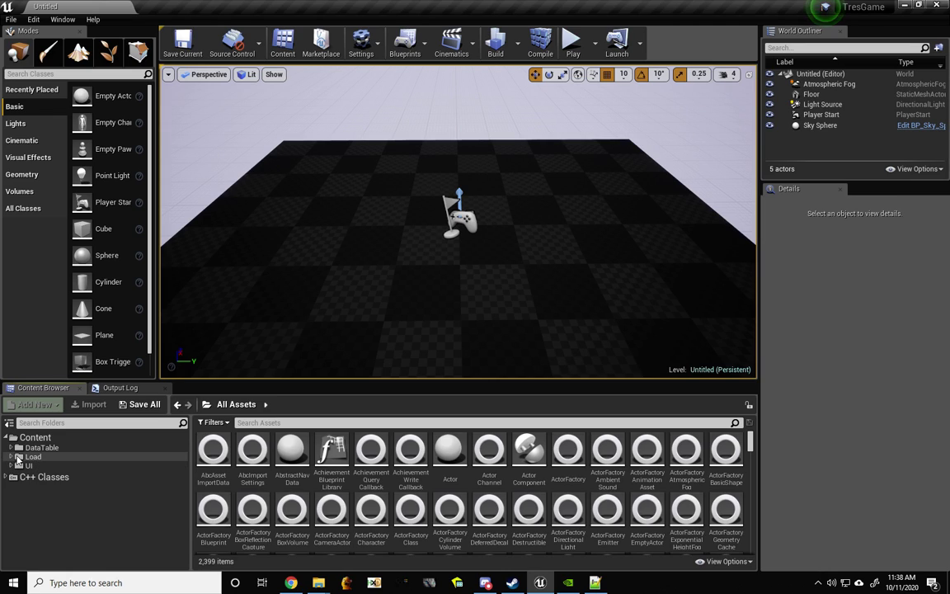
pyautogui.click(12, 457)
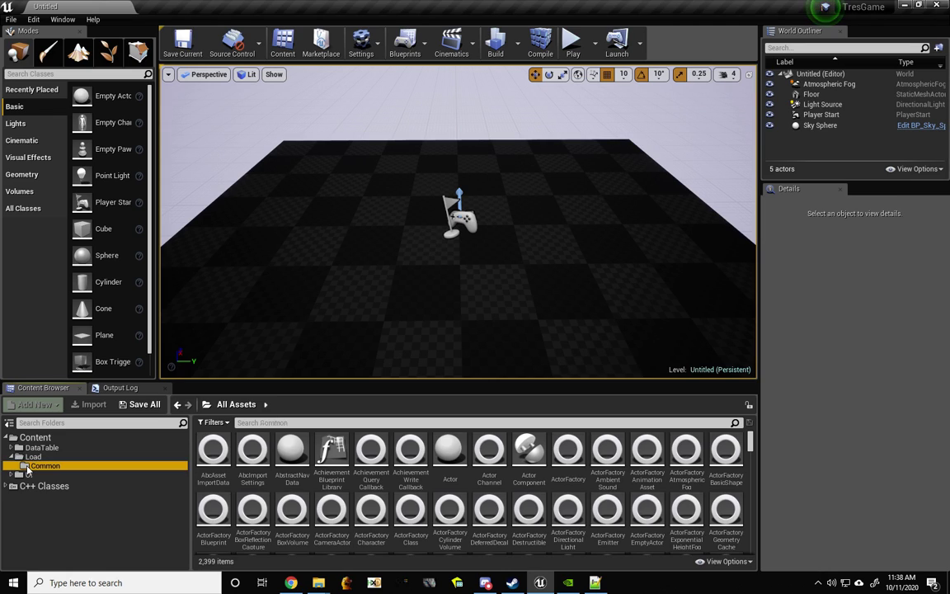
pyautogui.click(27, 466)
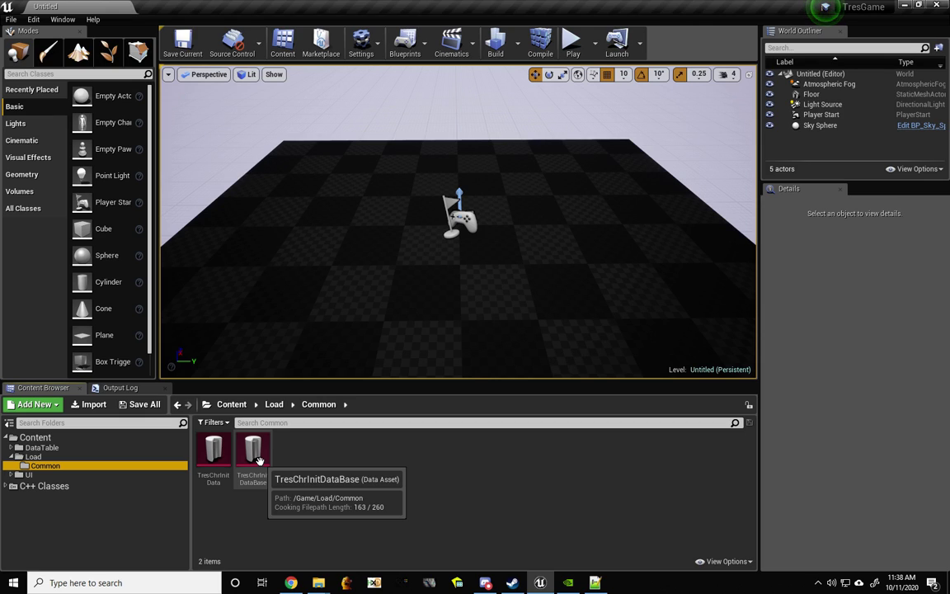
# - Delete the existing TresChrInitData asset
pyautogui.click(218, 465)
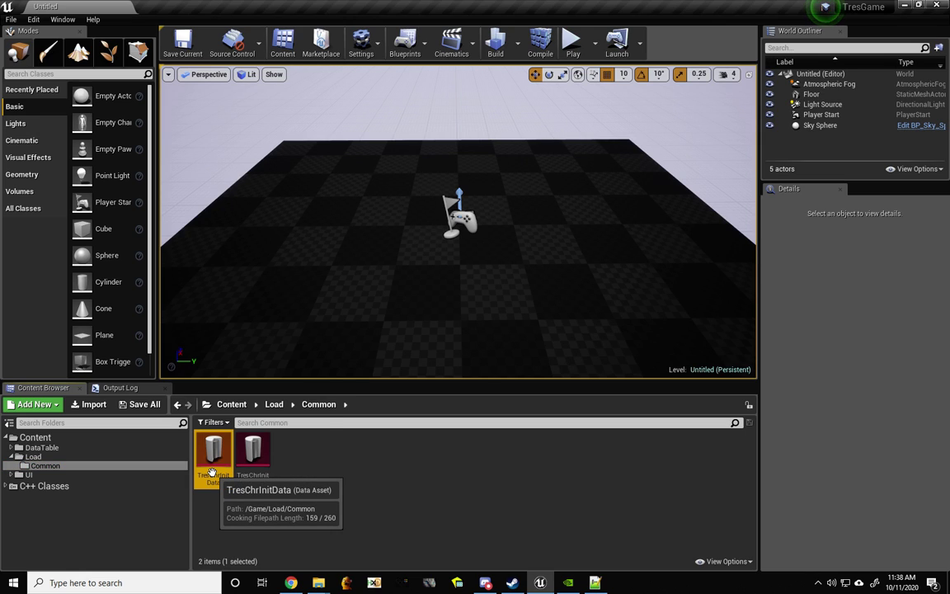
pyautogui.rightClick(212, 472)
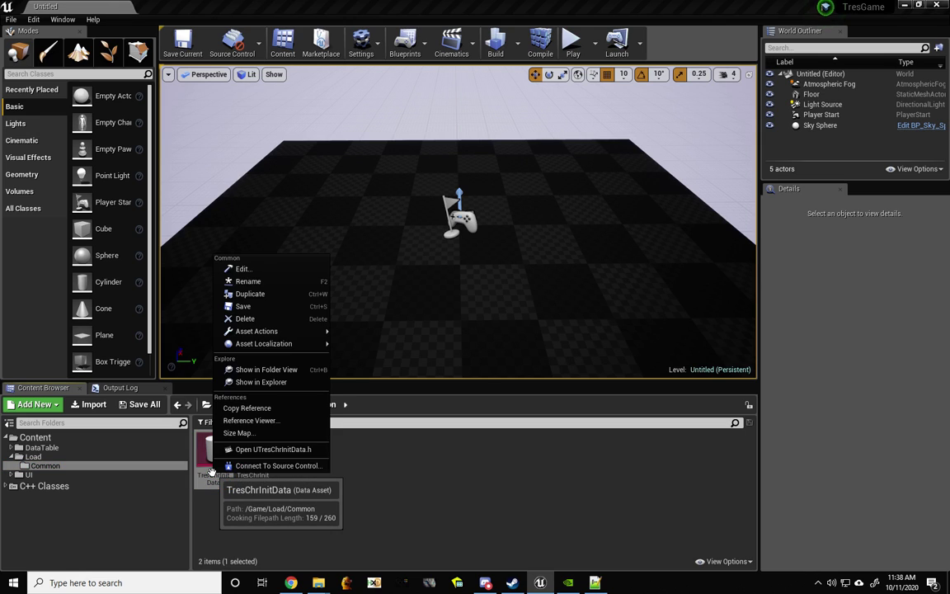
pyautogui.click(261, 319)
pyautogui.click(394, 473)
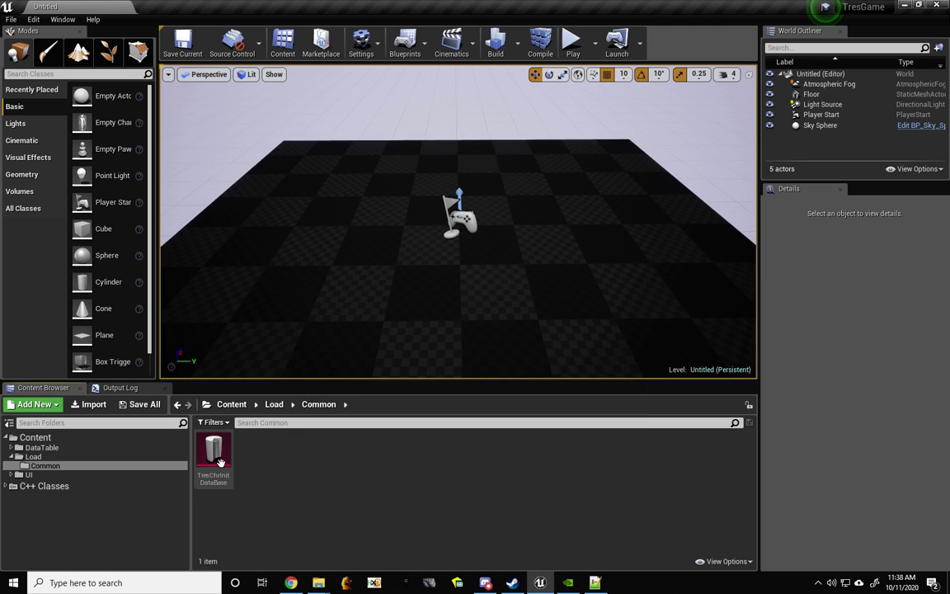
# - Duplicate TresChrInitDataBase and name the copy TresChrInitData
pyautogui.rightClick(218, 460)
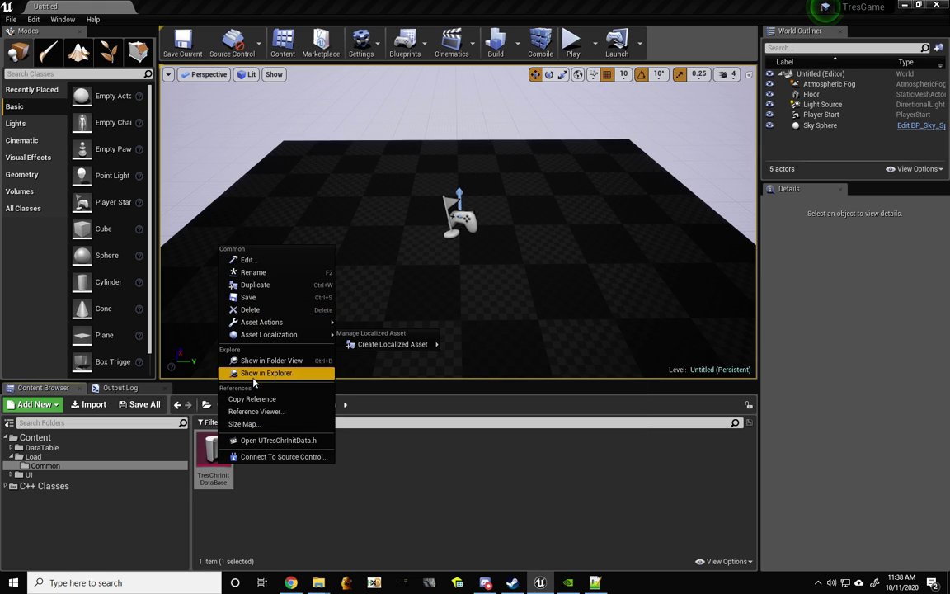
pyautogui.click(250, 285)
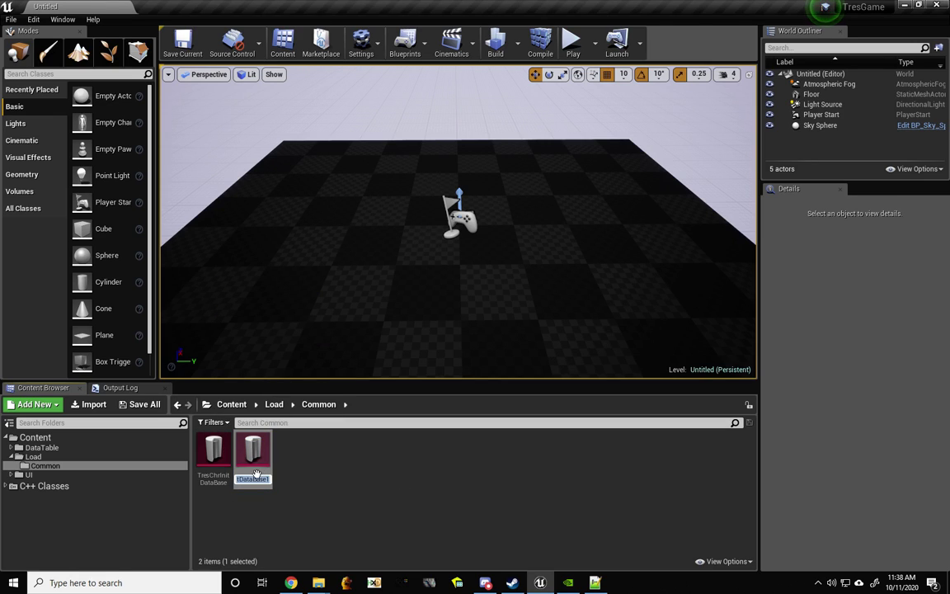
pyautogui.write('TresChrInitData')
pyautogui.press('Return')
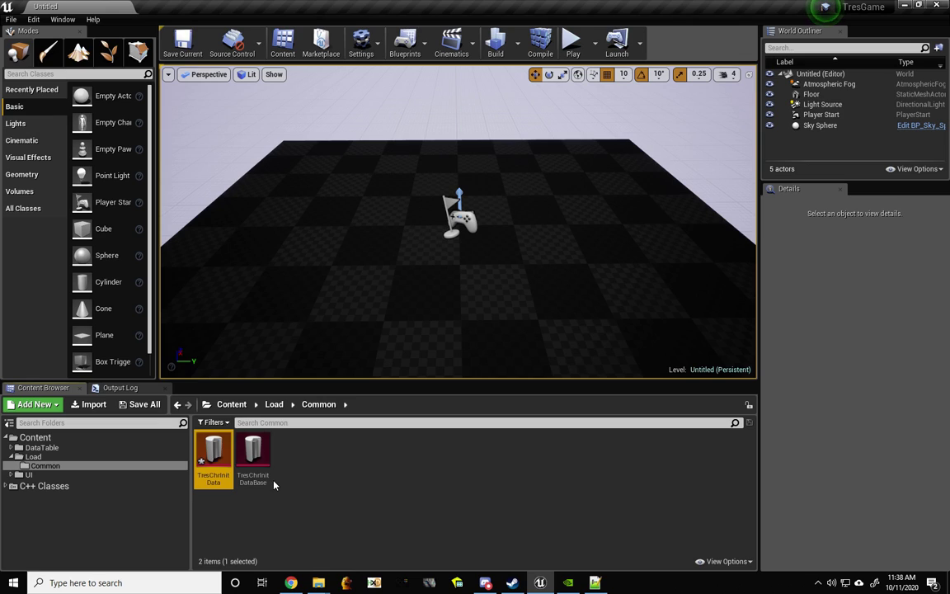
# - Open TresChrInitData and expand M Player Riku 29's M Equip Ability list
pyautogui.doubleClick(221, 468)
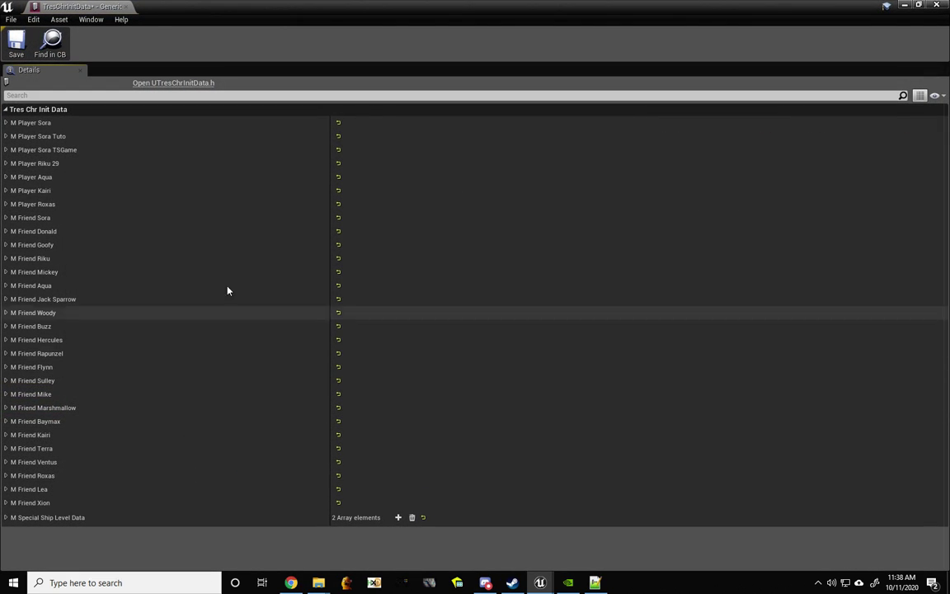
pyautogui.click(7, 123)
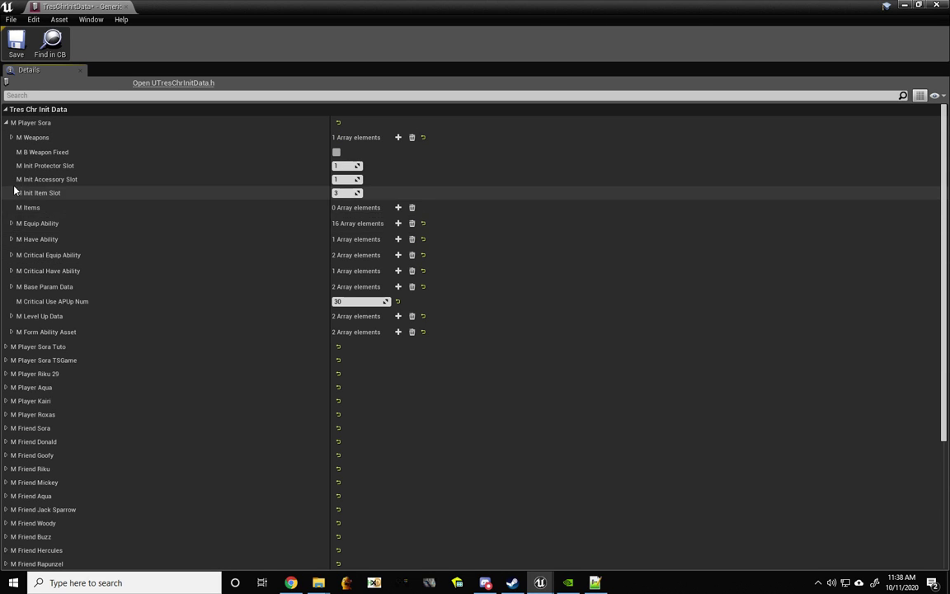
pyautogui.click(7, 123)
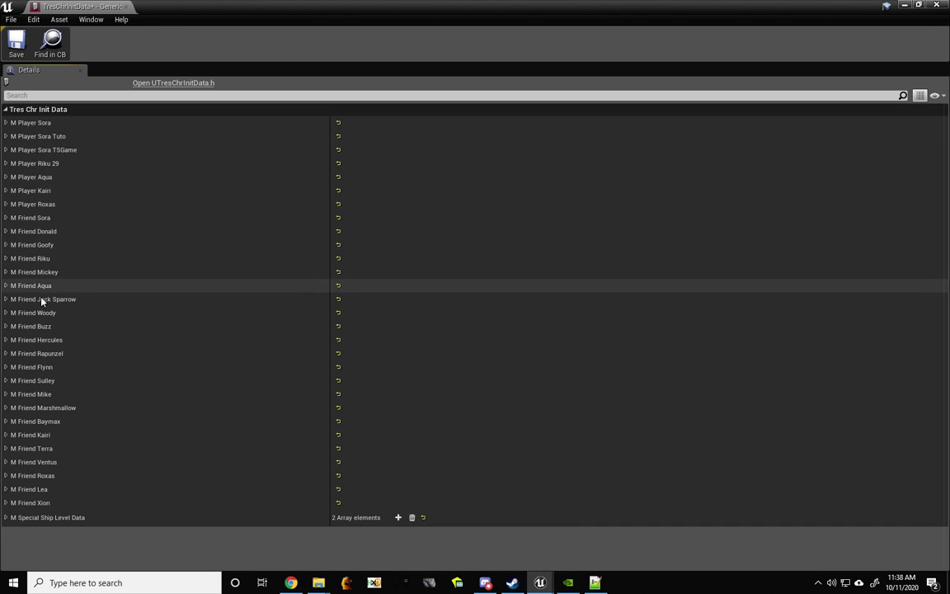
pyautogui.click(6, 177)
pyautogui.click(5, 177)
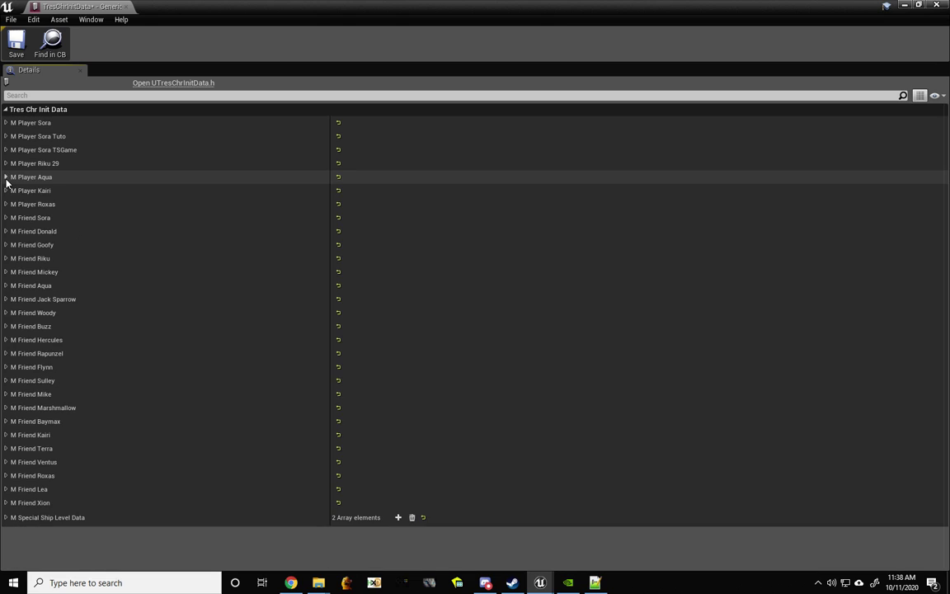
pyautogui.click(6, 164)
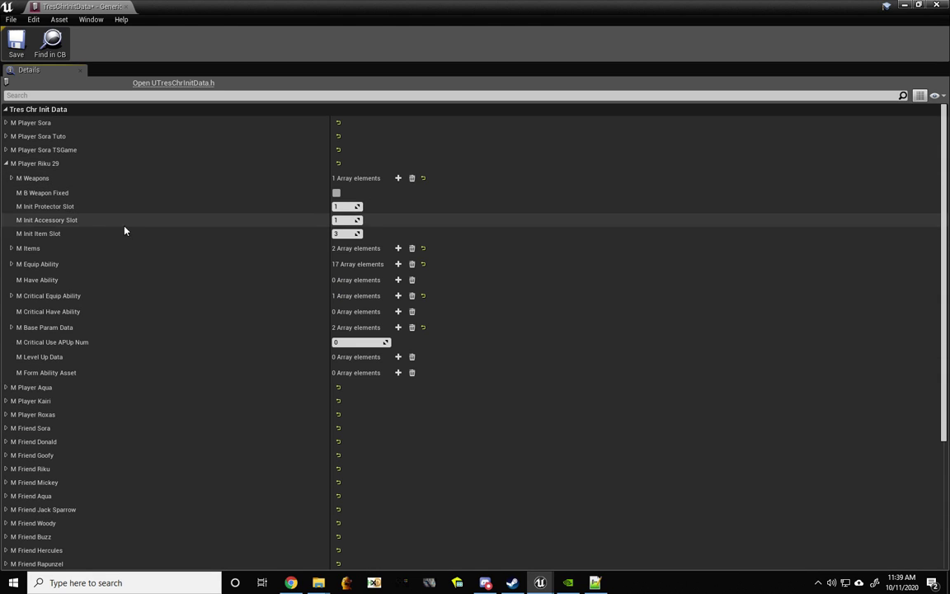
pyautogui.click(11, 248)
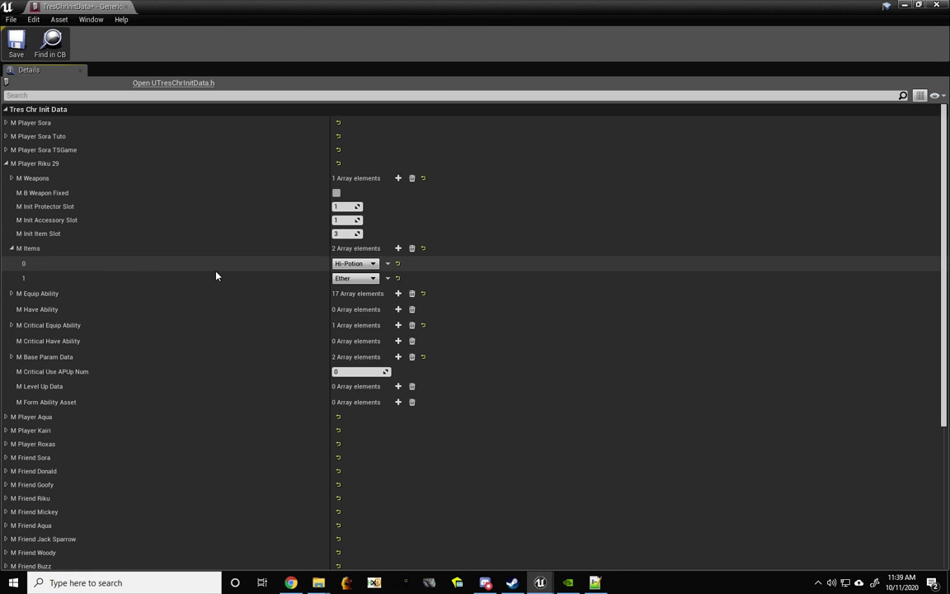
pyautogui.click(10, 248)
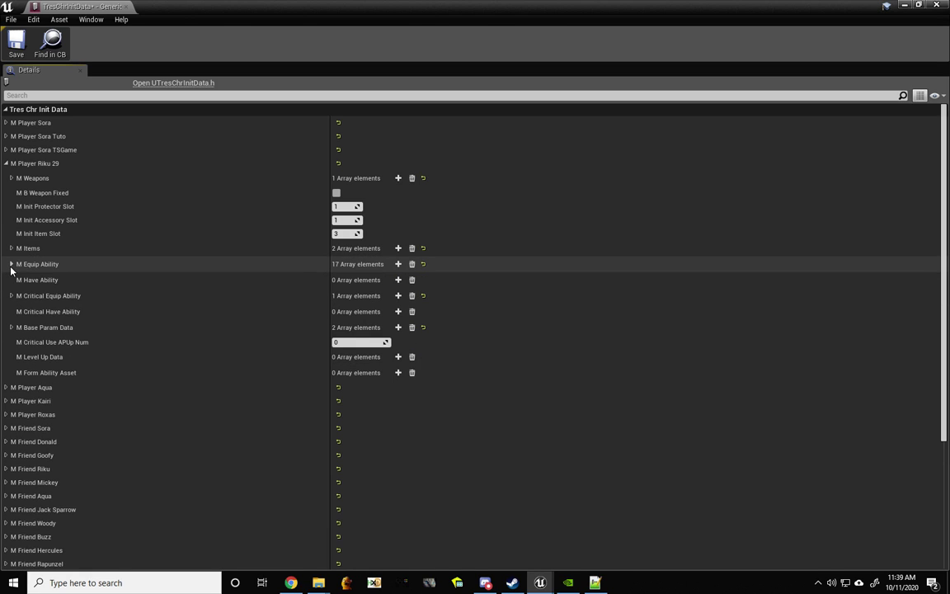
pyautogui.click(11, 264)
pyautogui.click(11, 264)
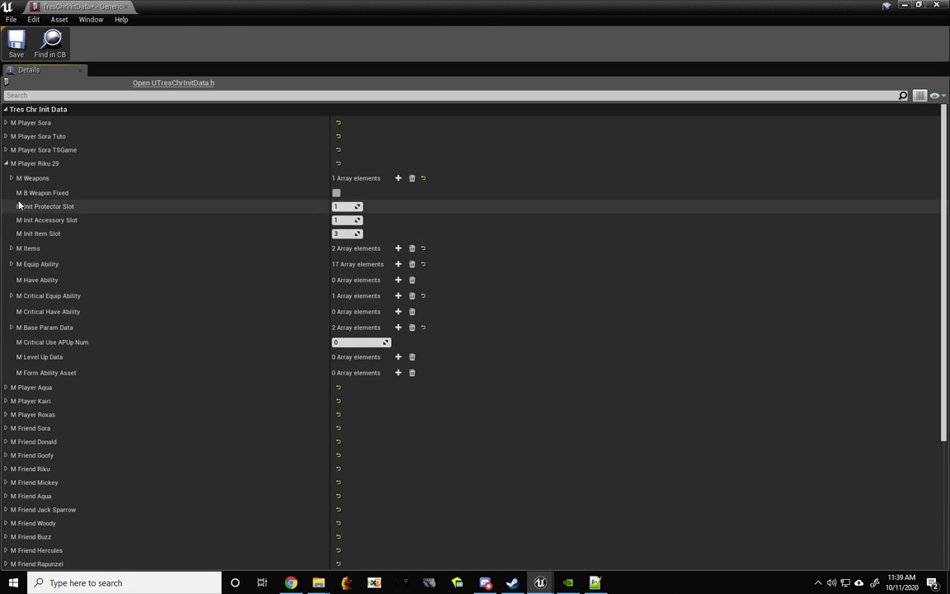
pyautogui.click(12, 264)
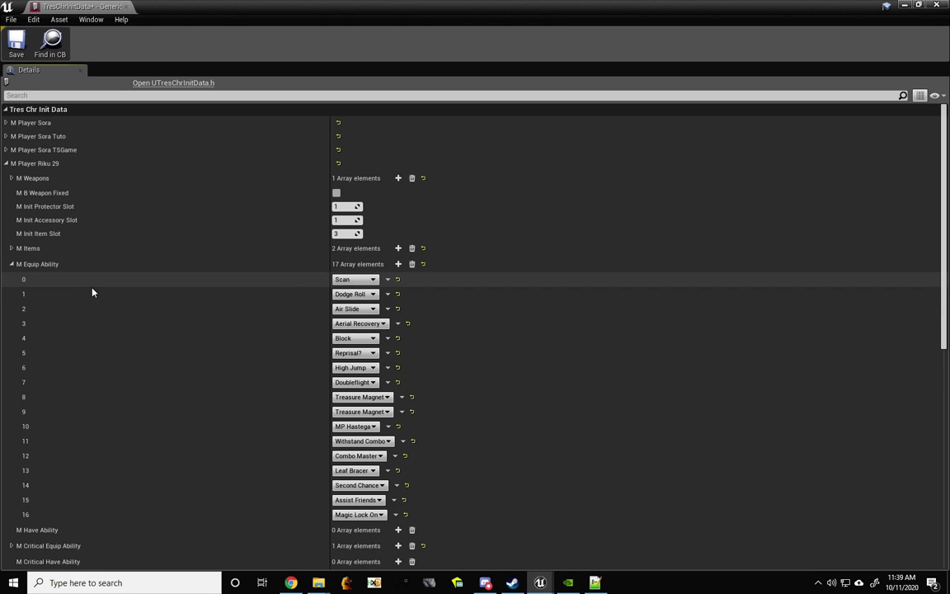
# - Add an 18th equip ability entry and set element 17 to MP Safety
pyautogui.click(397, 264)
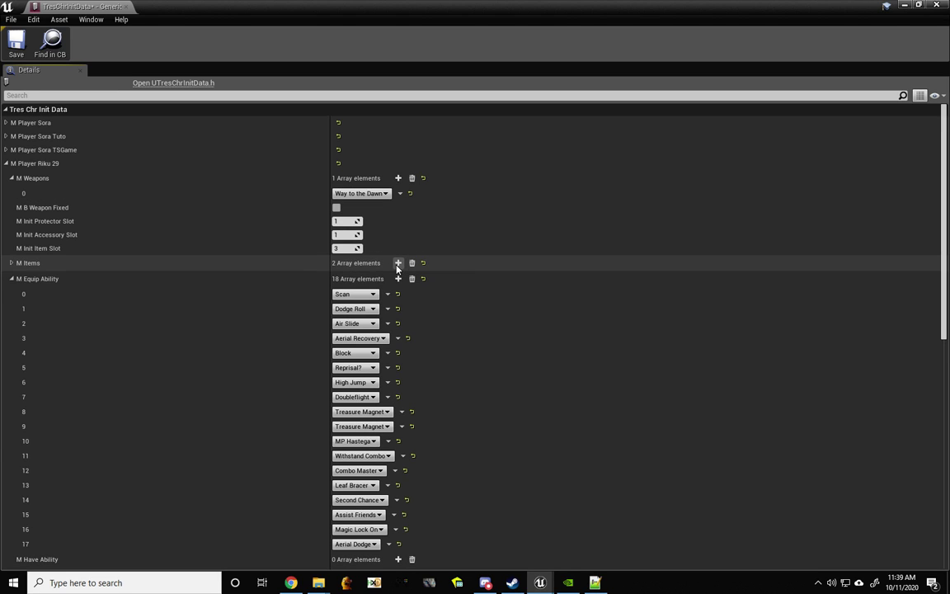
pyautogui.scroll(-2, 312, 360)
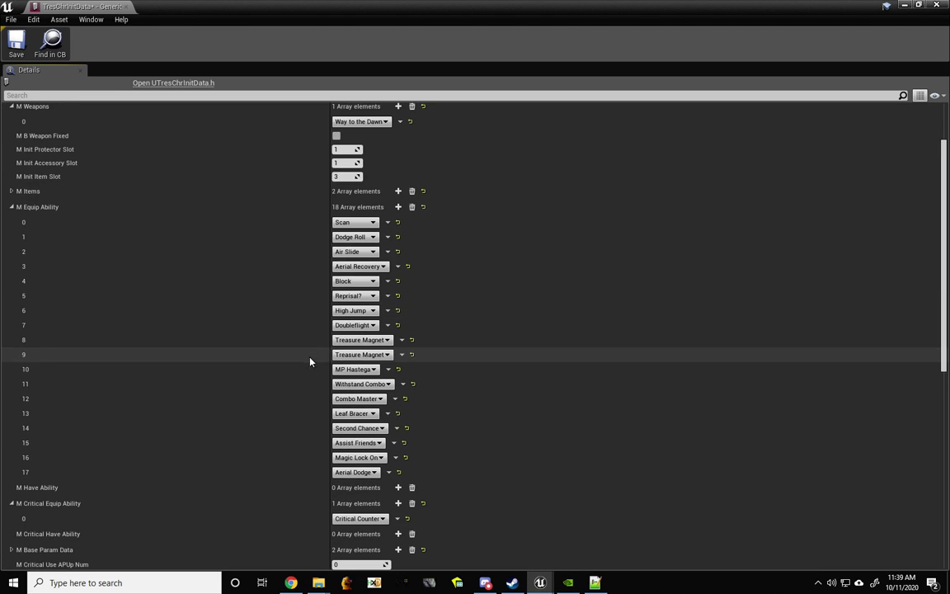
pyautogui.click(351, 472)
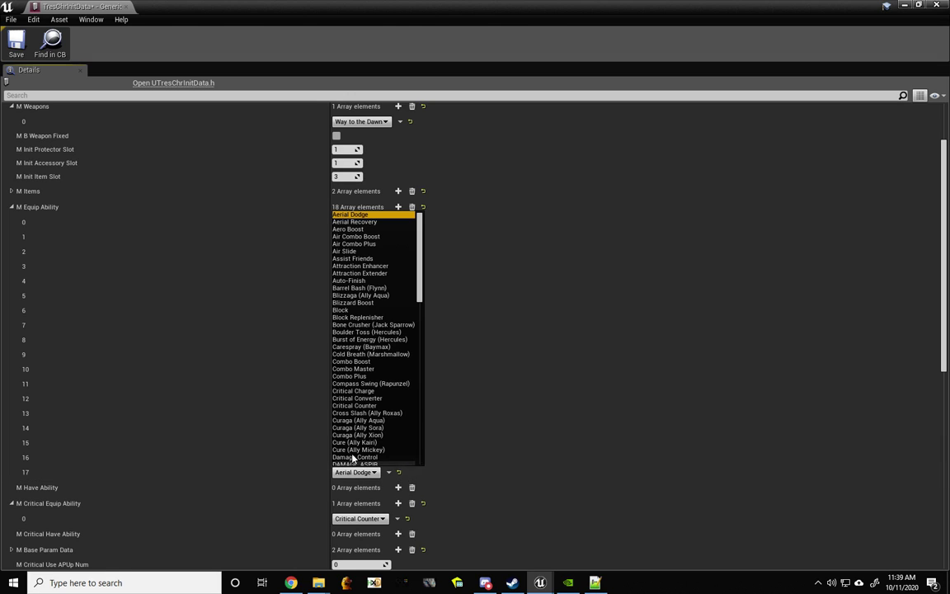
pyautogui.scroll(-10, 367, 395)
pyautogui.scroll(-9, 368, 408)
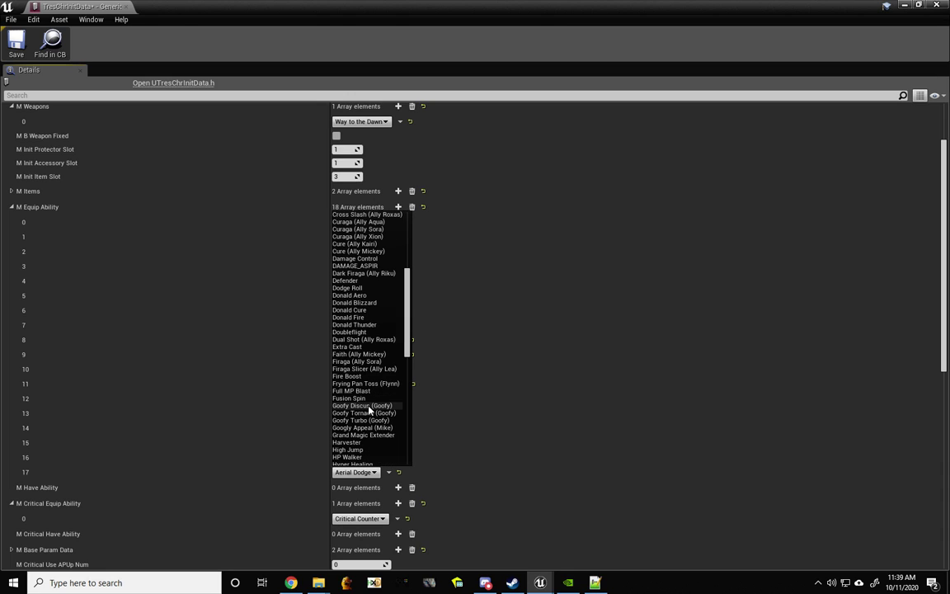
pyautogui.scroll(-2, 369, 409)
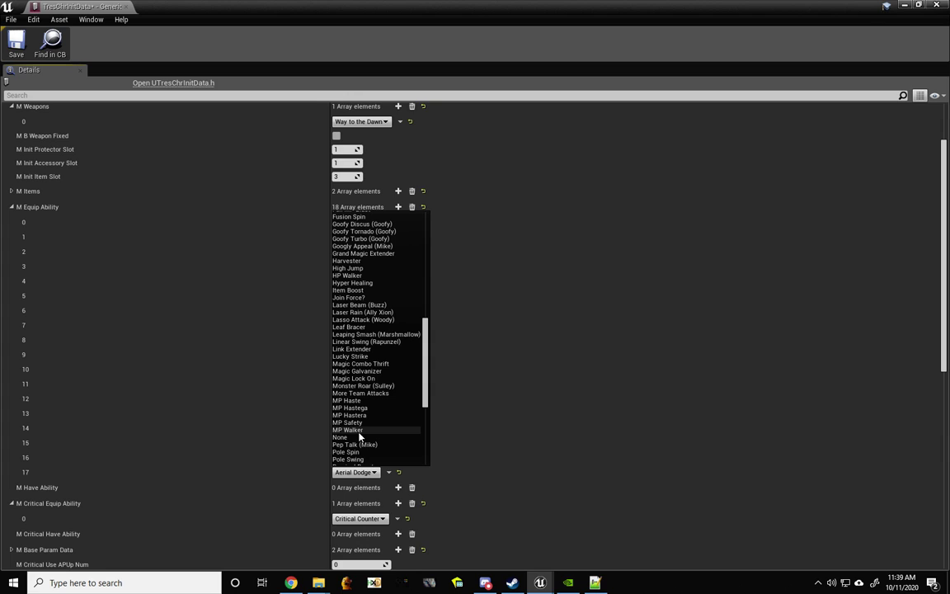
pyautogui.scroll(-1, 360, 436)
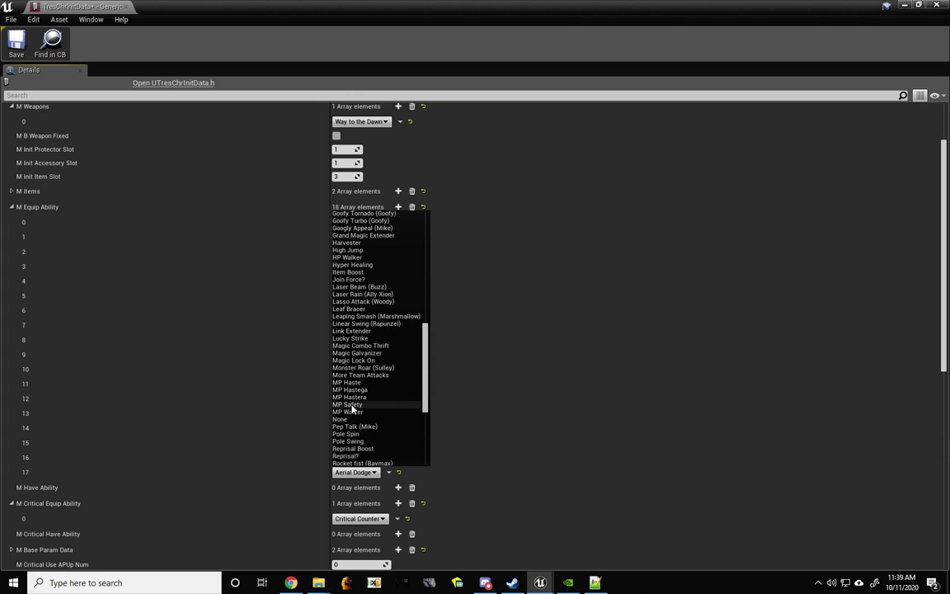
pyautogui.click(352, 404)
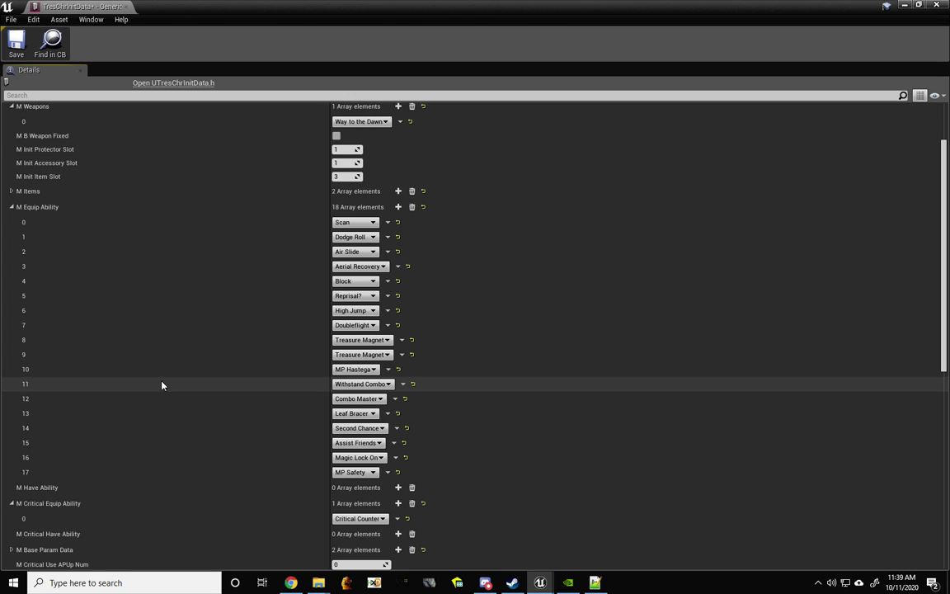
pyautogui.click(10, 207)
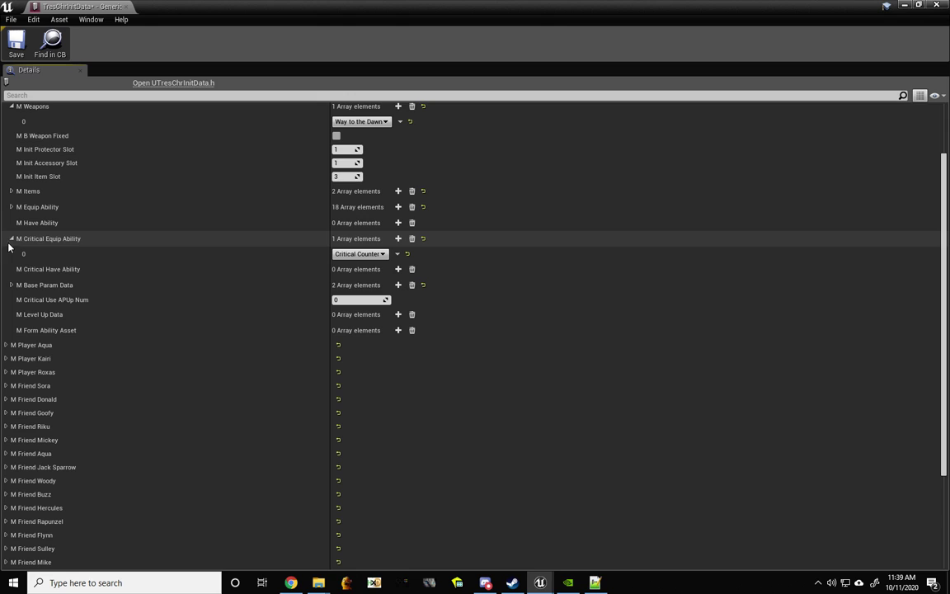
pyautogui.click(10, 238)
pyautogui.scroll(2, 12, 272)
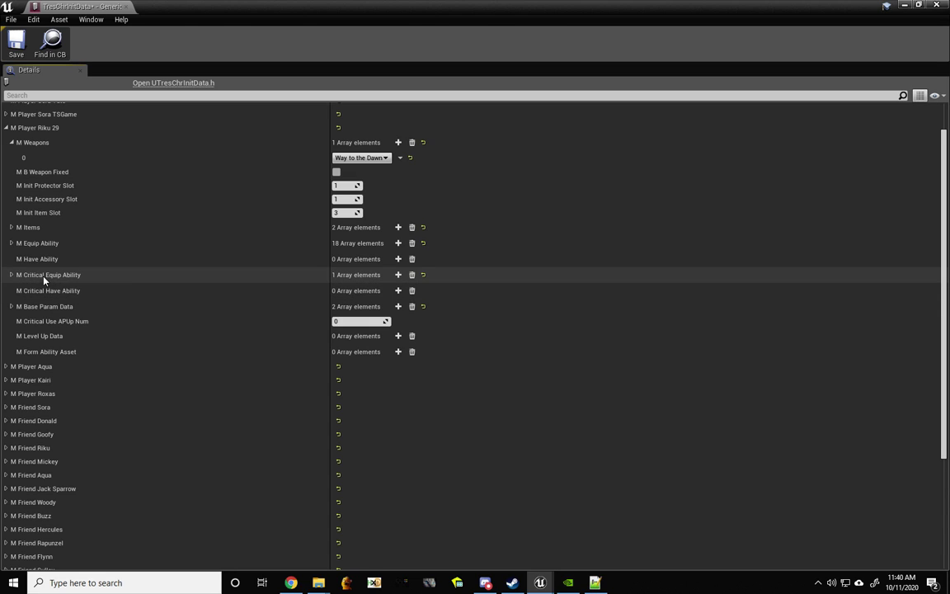
pyautogui.click(10, 275)
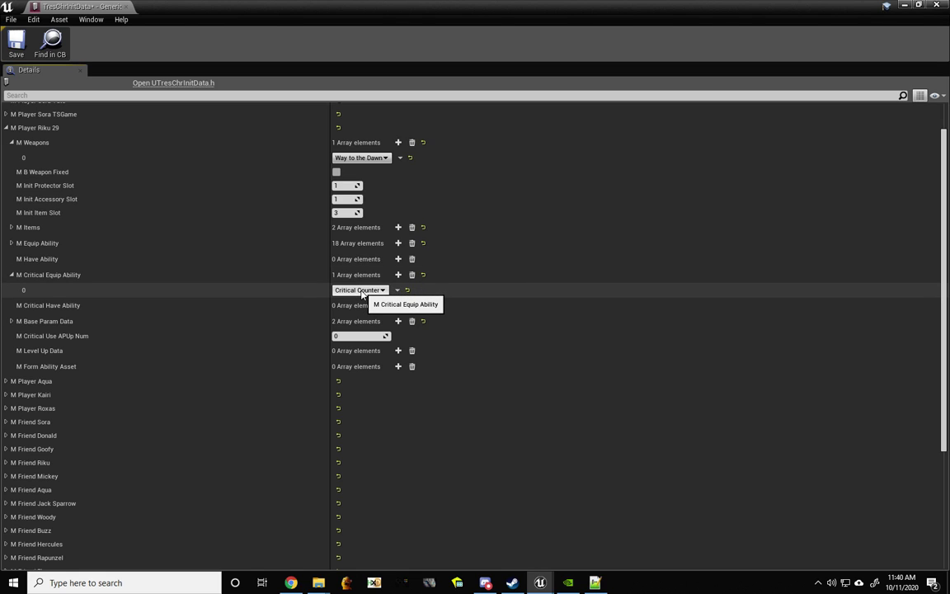
pyautogui.click(12, 275)
pyautogui.scroll(1, 68, 272)
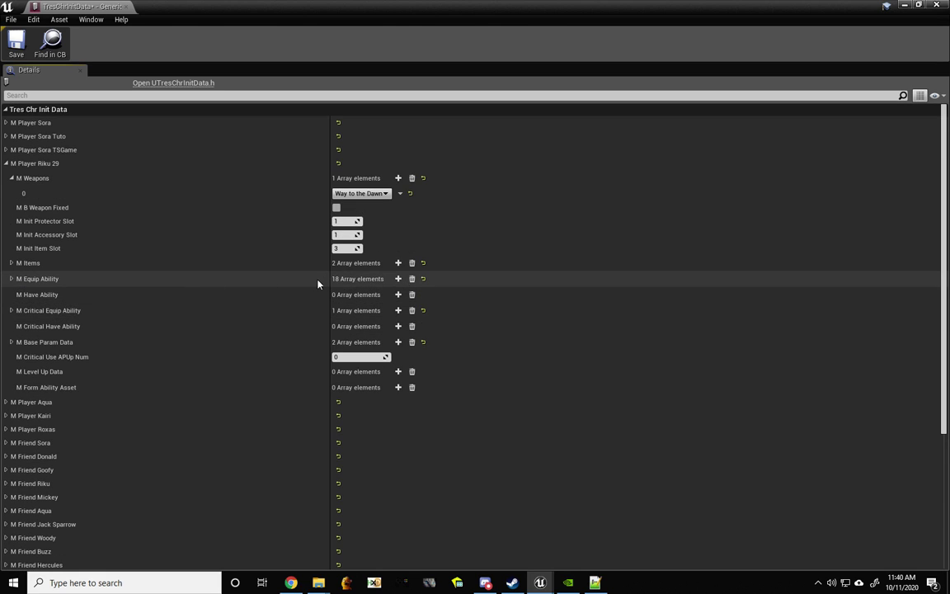
# - Set Riku's M Init Item Slot to 8
pyautogui.click(12, 264)
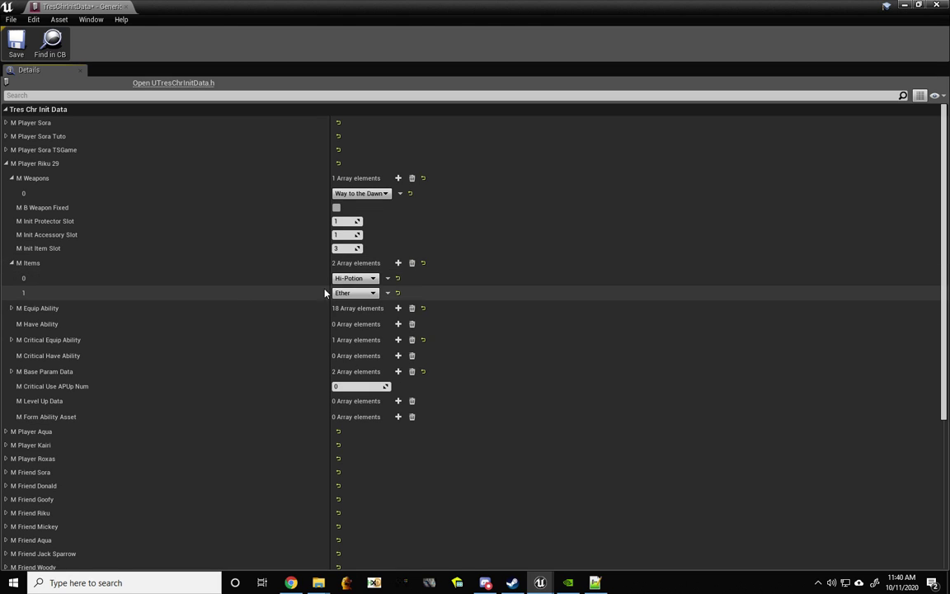
pyautogui.click(343, 248)
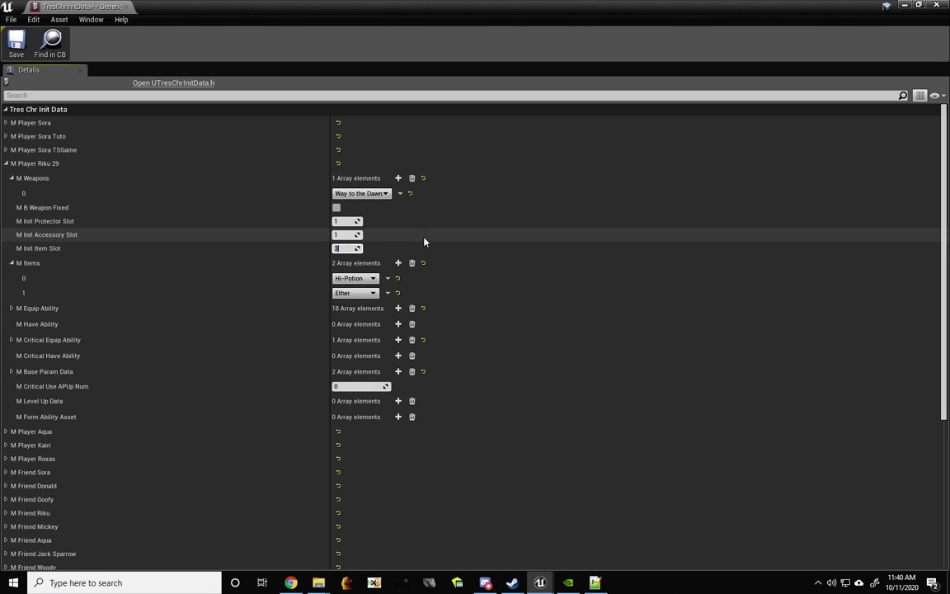
pyautogui.write('8')
pyautogui.press('Return')
# - Add six more entries to the M Items array for eight starting items
pyautogui.click(398, 262)
pyautogui.click(397, 262)
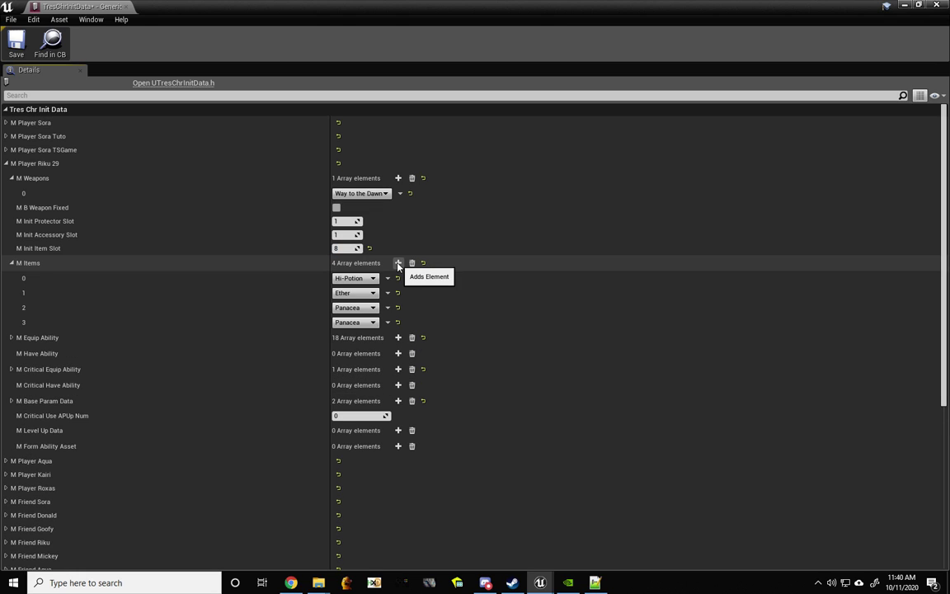
pyautogui.click(397, 262)
pyautogui.click(397, 262)
pyautogui.click(397, 262)
pyautogui.click(397, 262)
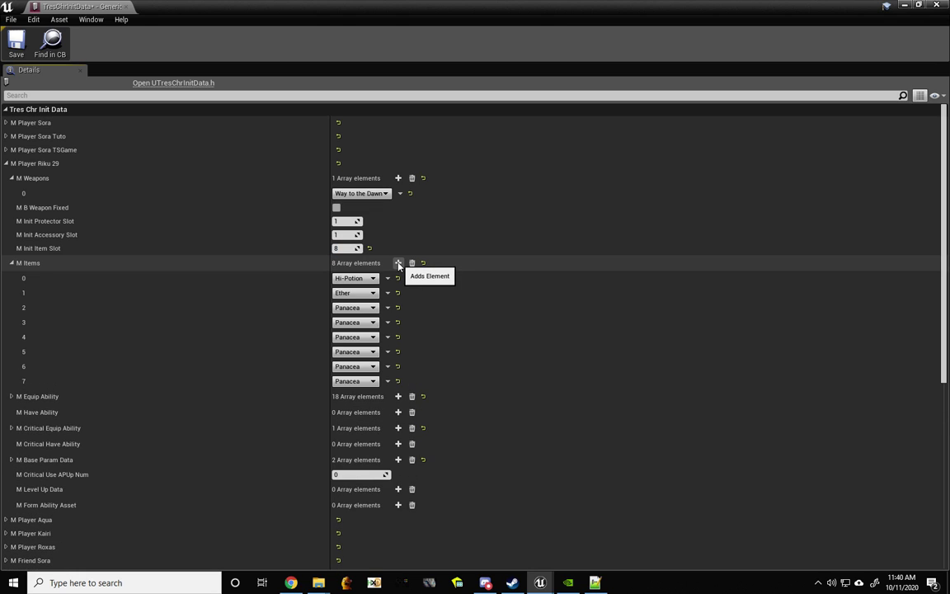
pyautogui.click(353, 307)
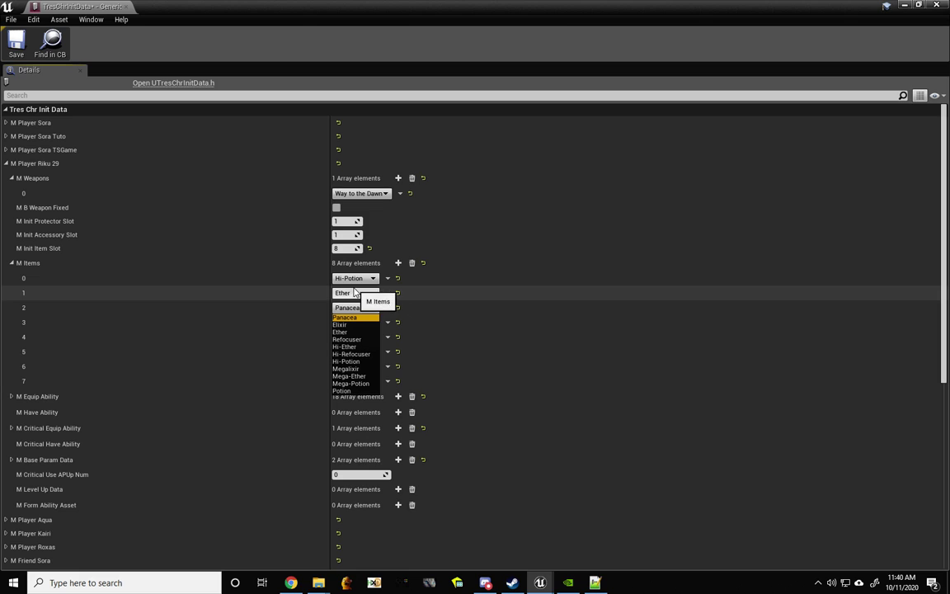
# - Set starting items 0 through 3 to Megalixir
pyautogui.click(353, 278)
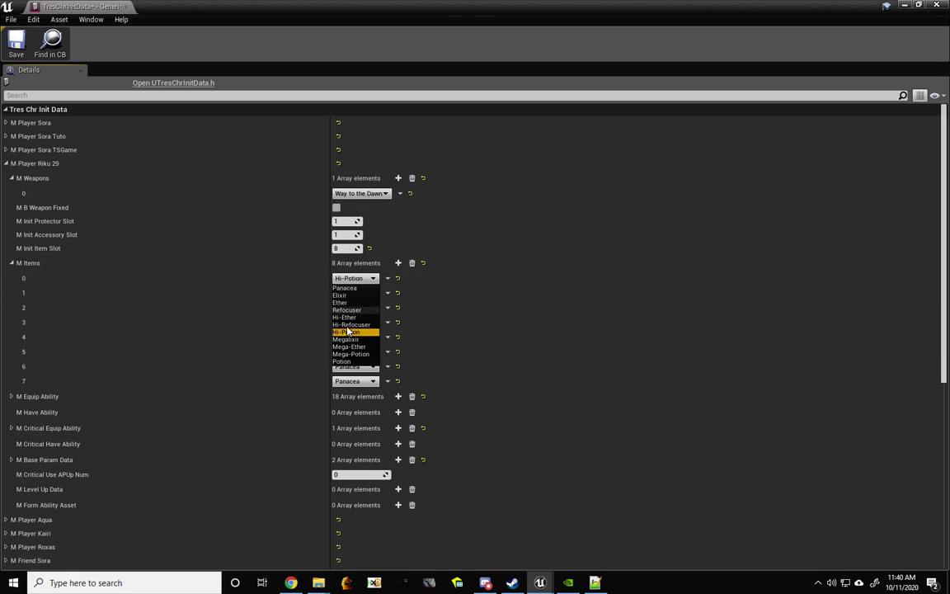
pyautogui.click(345, 339)
pyautogui.click(353, 292)
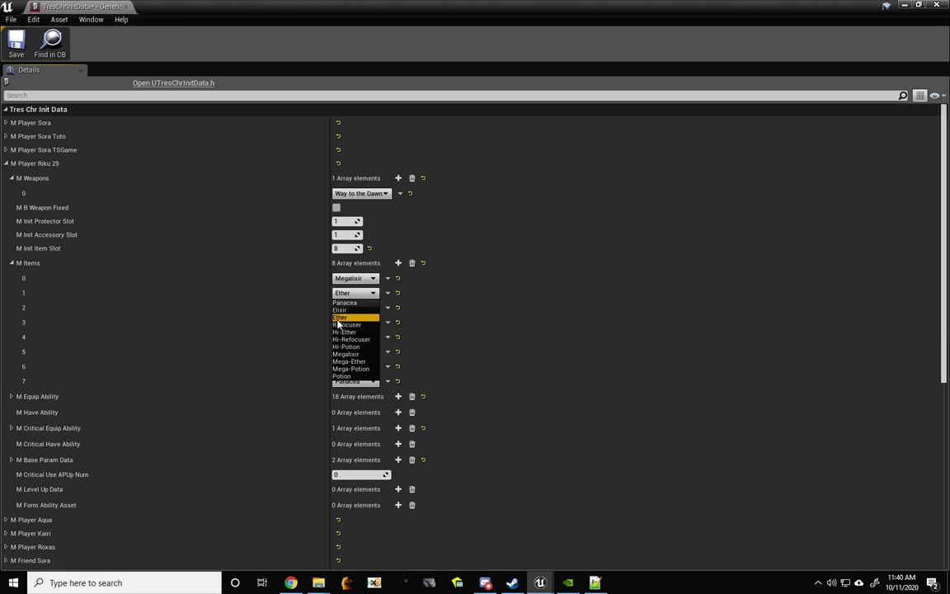
pyautogui.click(342, 354)
pyautogui.click(353, 308)
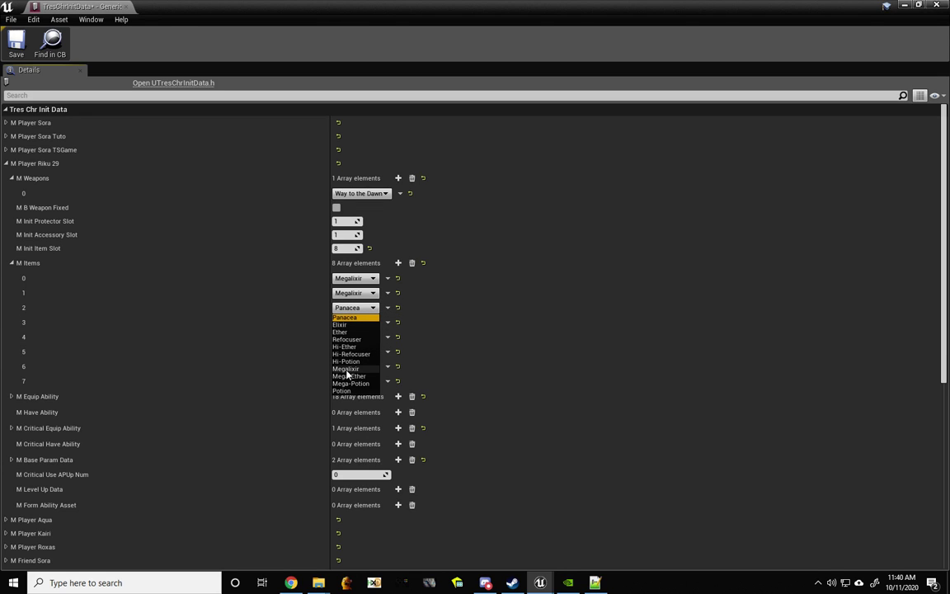
pyautogui.click(344, 369)
pyautogui.click(353, 322)
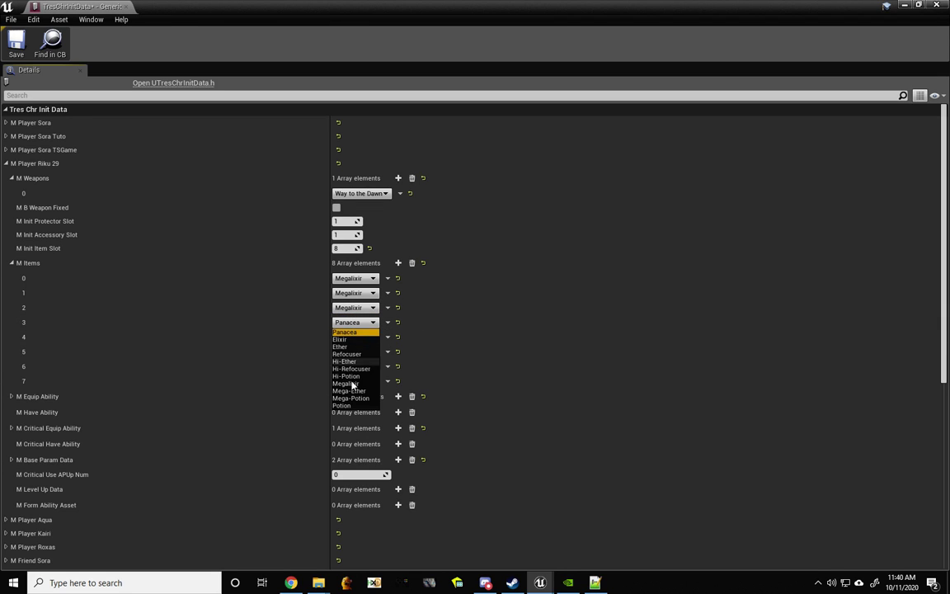
pyautogui.click(346, 384)
# - Set starting items 4 through 7 to Megalixir and collapse the M Items array
pyautogui.click(353, 338)
pyautogui.click(345, 399)
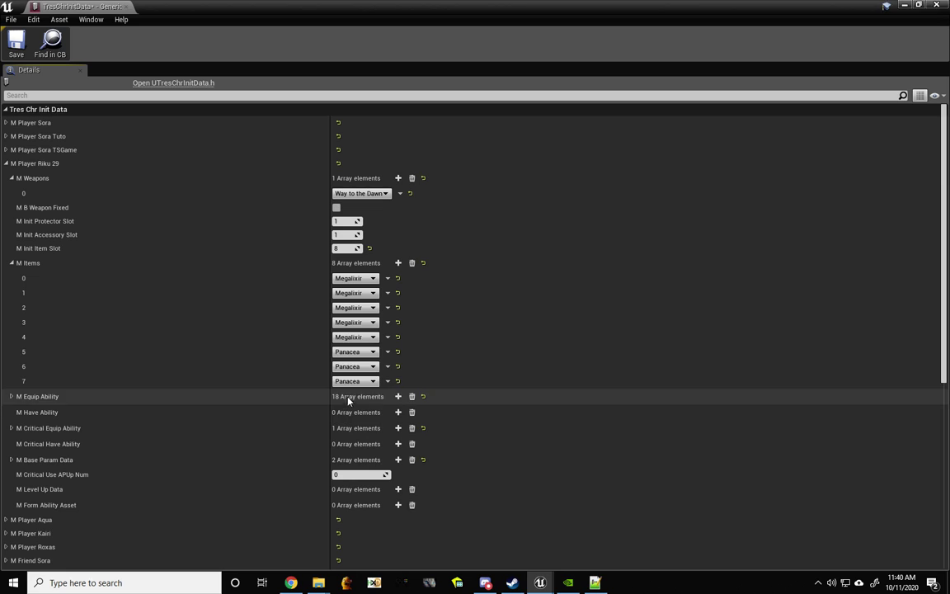
pyautogui.click(353, 352)
pyautogui.click(345, 413)
pyautogui.click(353, 366)
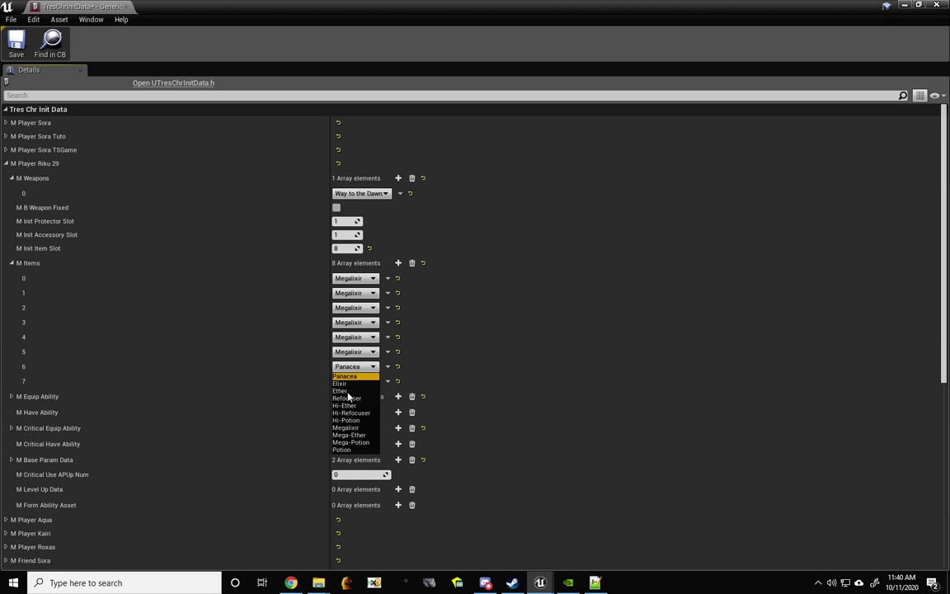
pyautogui.click(345, 427)
pyautogui.click(353, 381)
pyautogui.click(344, 442)
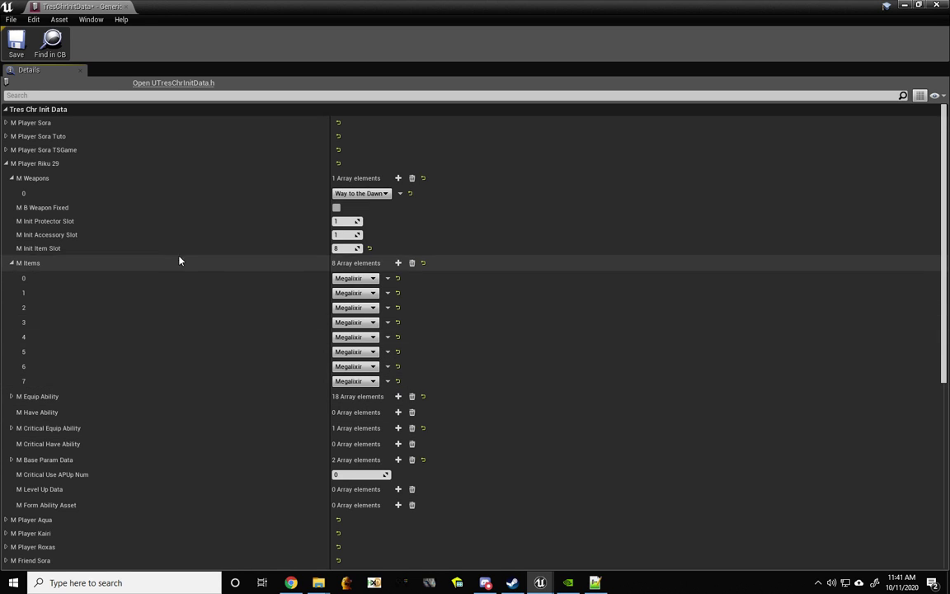
pyautogui.click(13, 263)
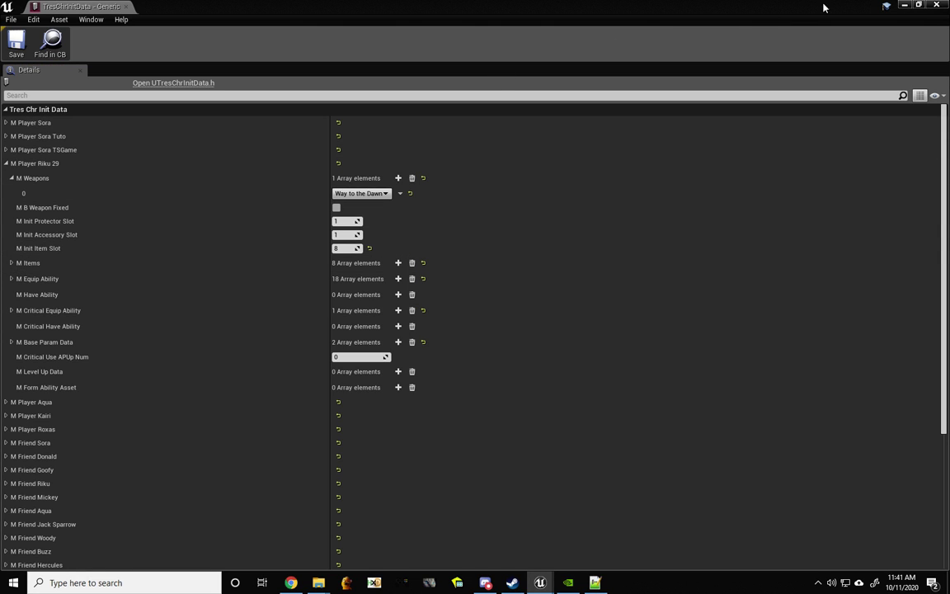
# - Close the asset editor and package the project for Windows (64-bit)
pyautogui.click(937, 7)
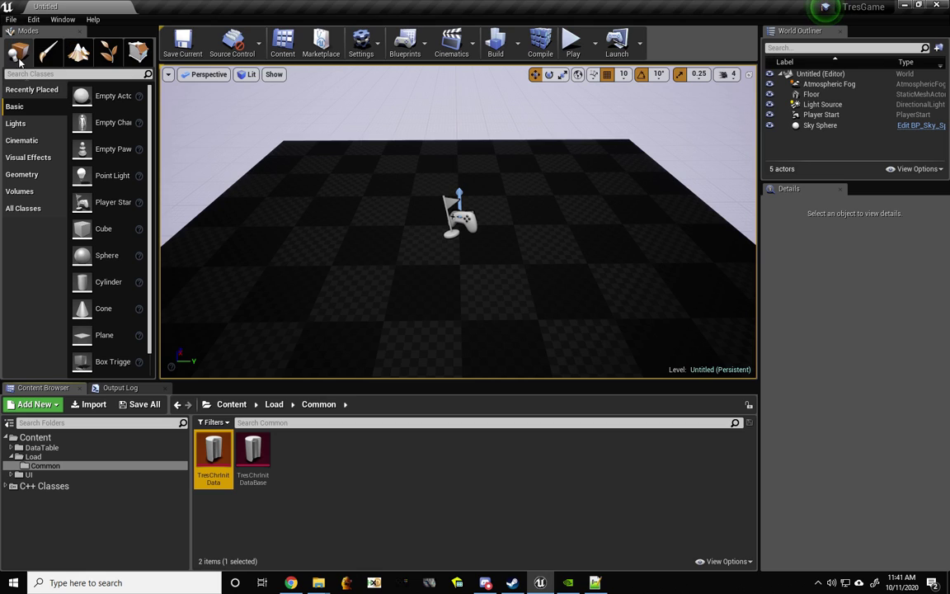
pyautogui.click(8, 20)
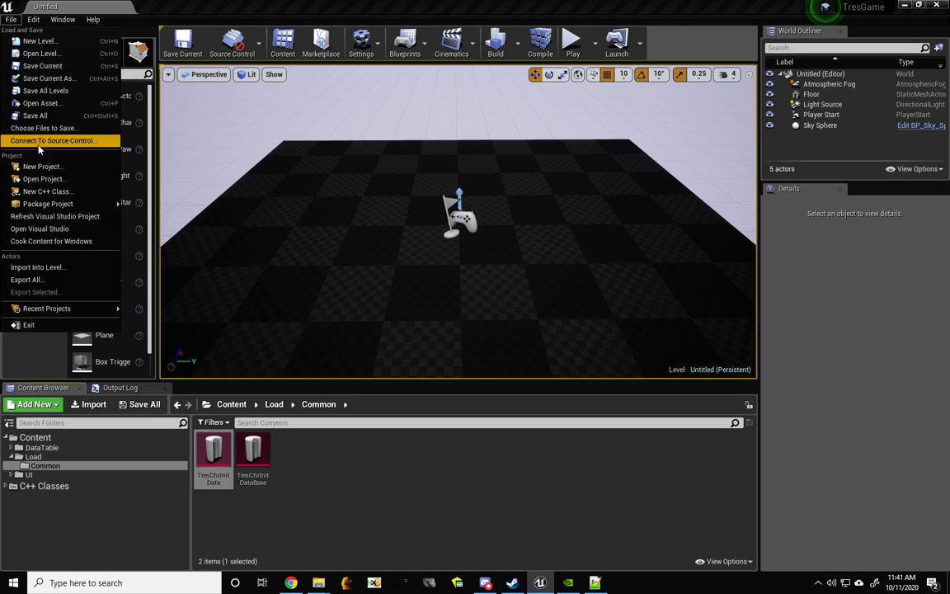
pyautogui.moveTo(70, 204)
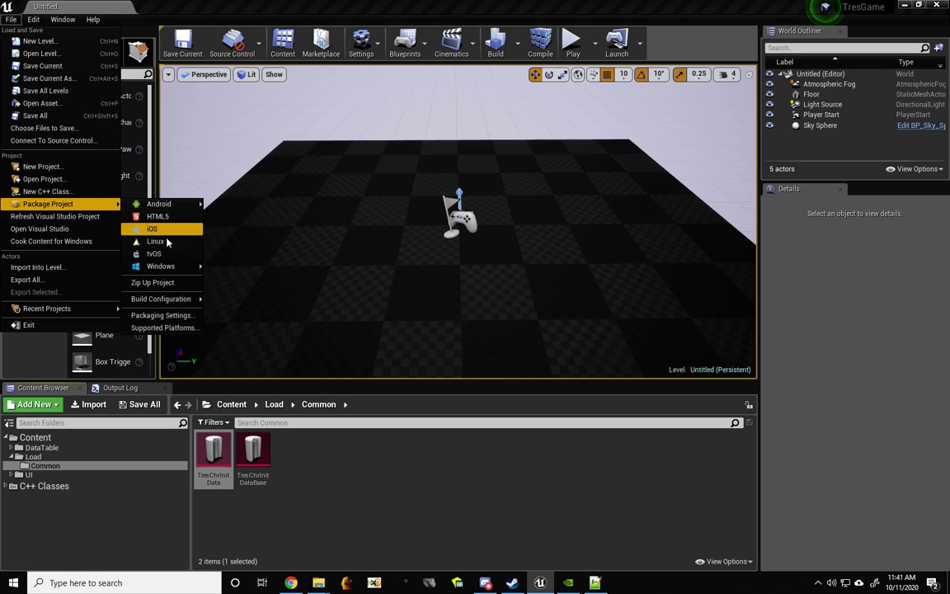
pyautogui.moveTo(165, 266)
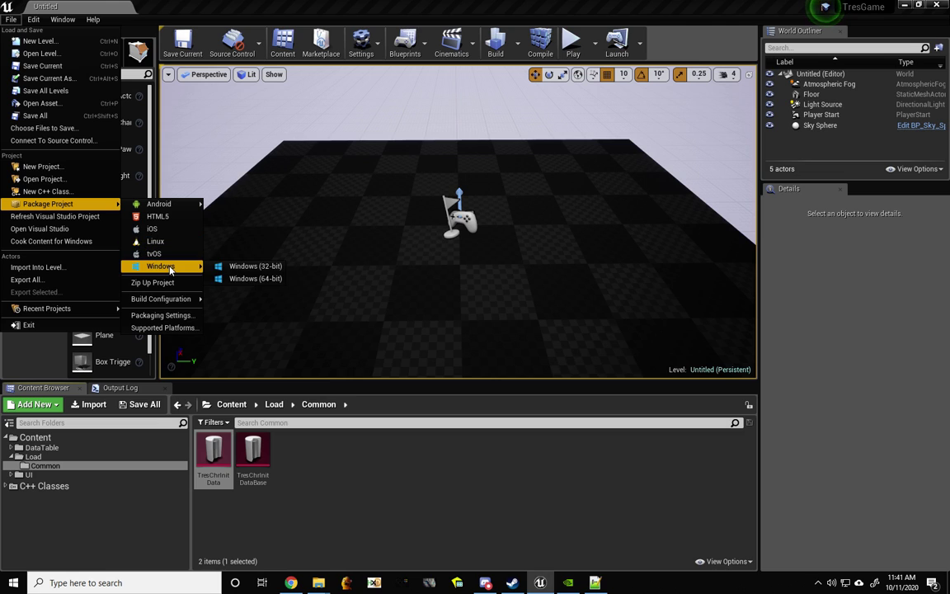
pyautogui.click(247, 279)
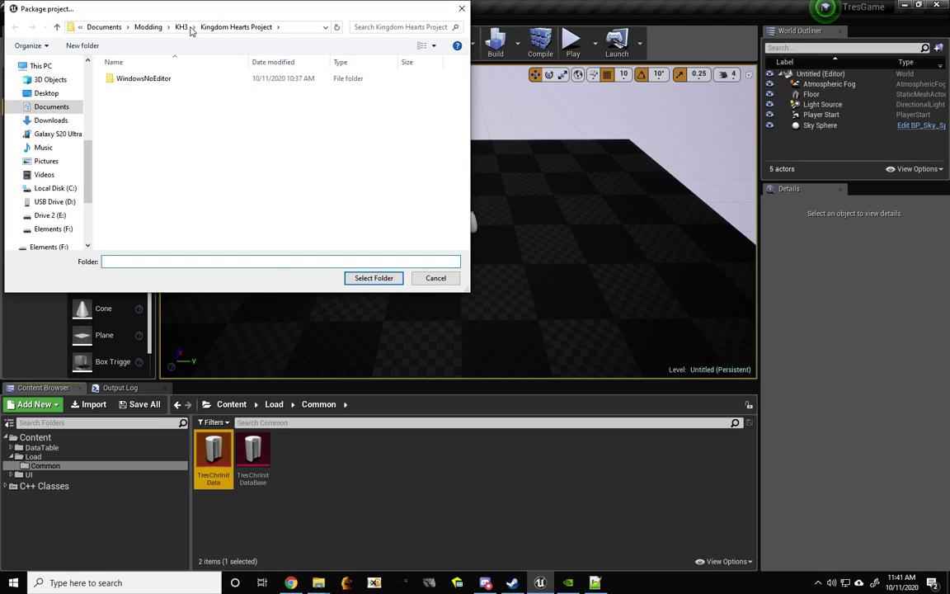
# - Choose KH3 > Kingdom Hearts Project as the output folder and start packaging
pyautogui.click(184, 28)
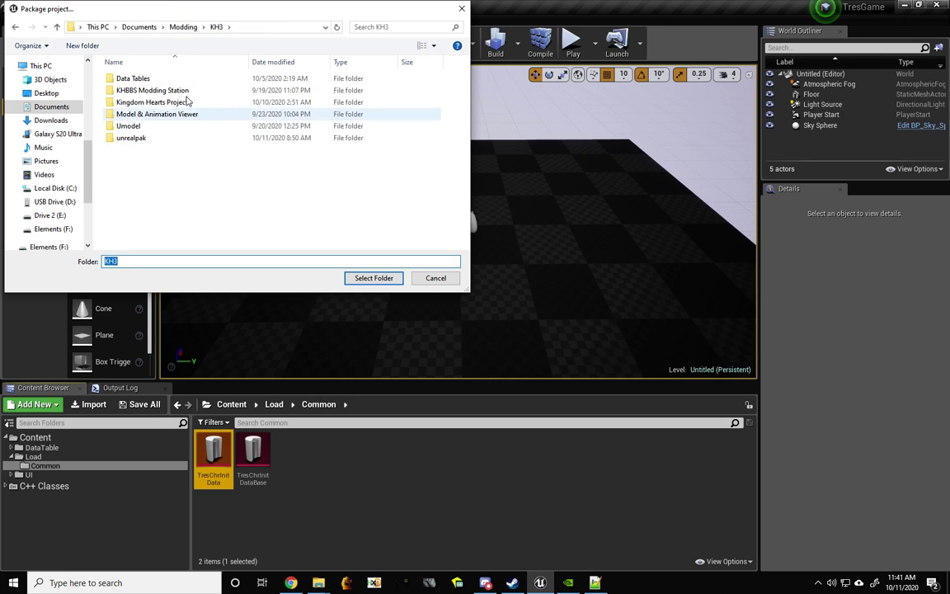
pyautogui.click(142, 101)
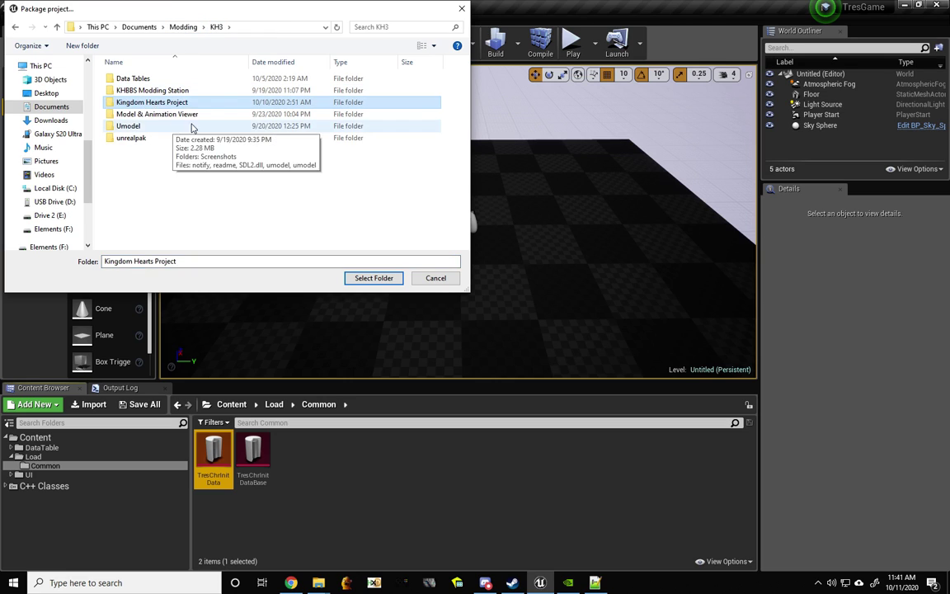
pyautogui.click(376, 279)
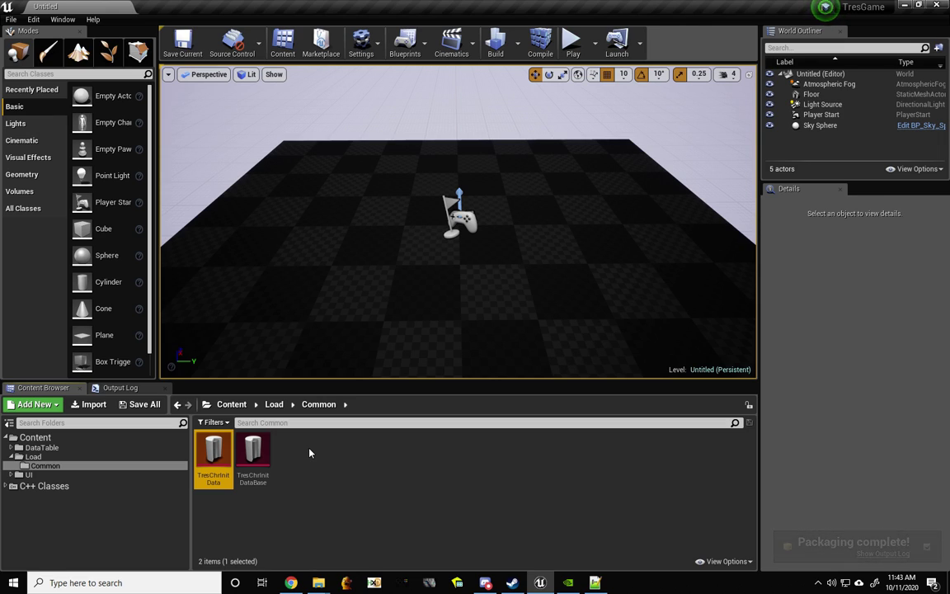
pyautogui.click(318, 582)
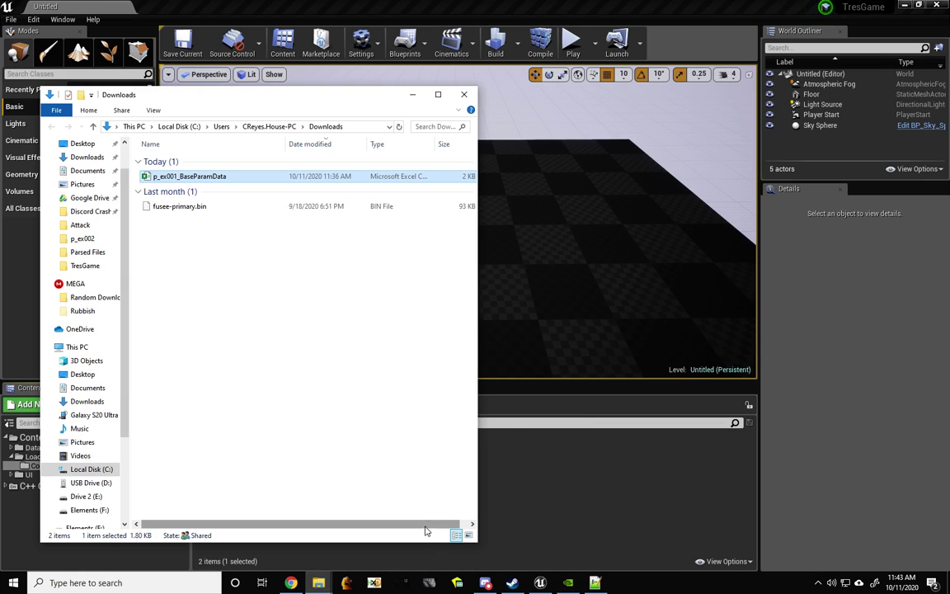
# - Browse Documents > Modding > KH3 > Kingdom Hearts Project > WindowsNoEditor > TresGame > Content
pyautogui.click(429, 520)
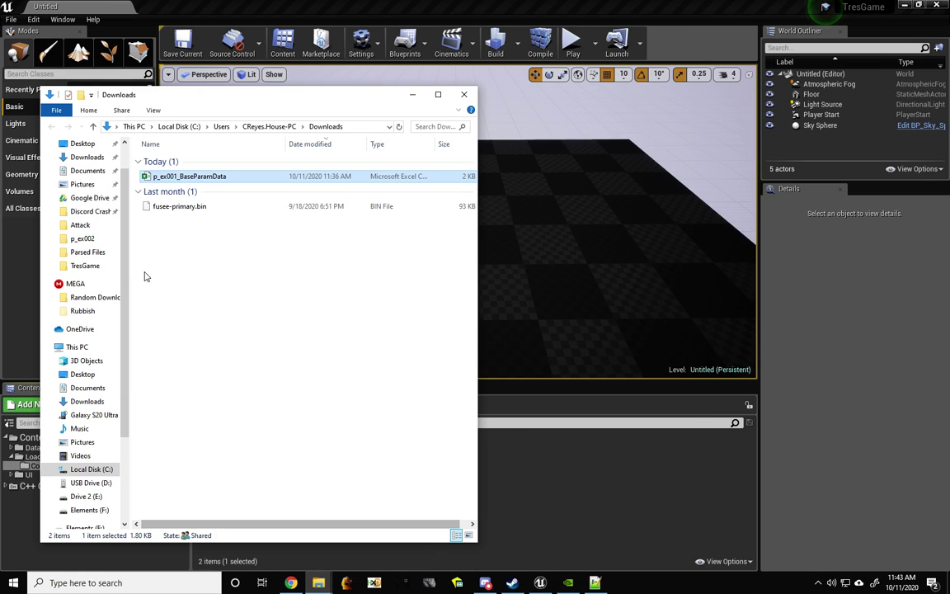
pyautogui.click(82, 171)
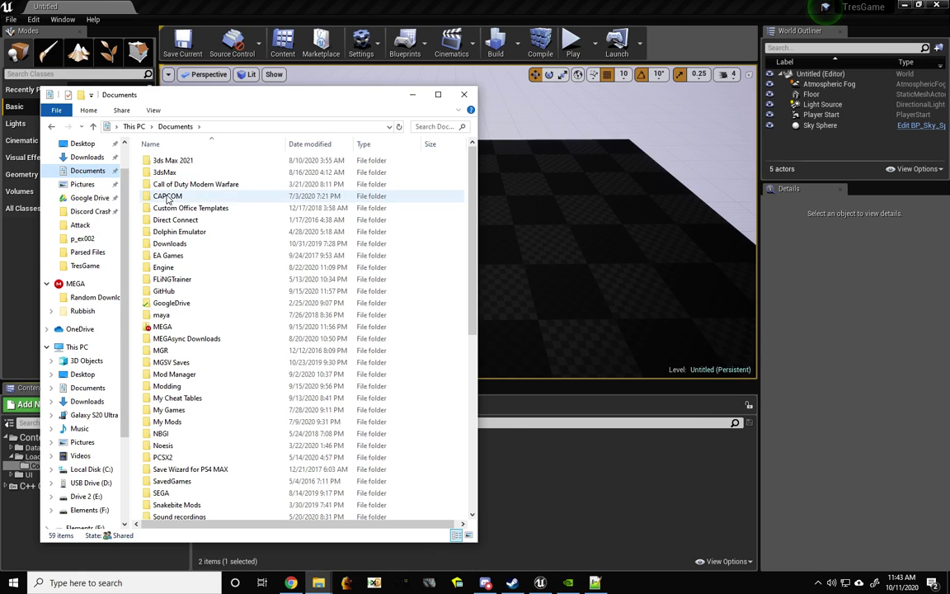
pyautogui.doubleClick(167, 386)
pyautogui.doubleClick(160, 210)
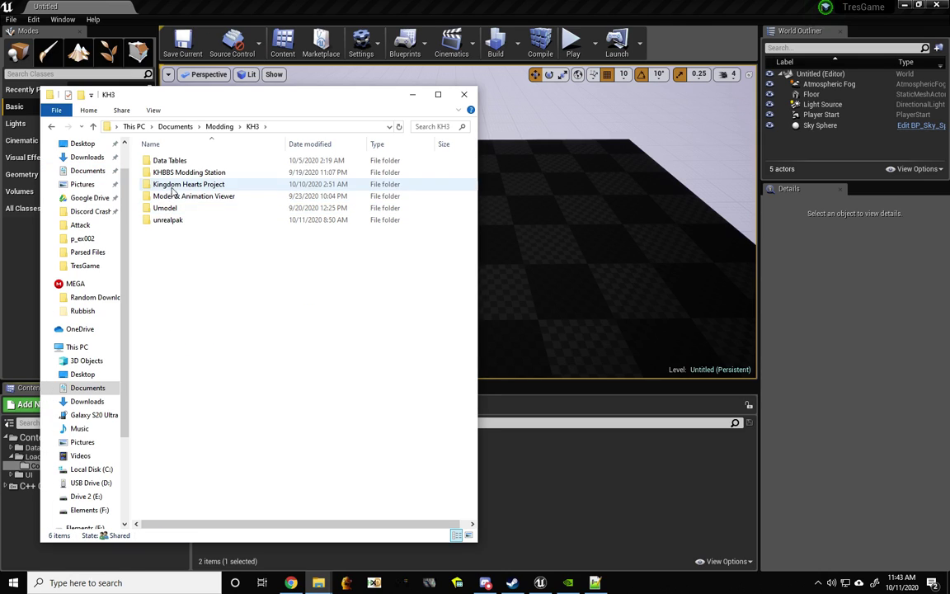
pyautogui.doubleClick(174, 187)
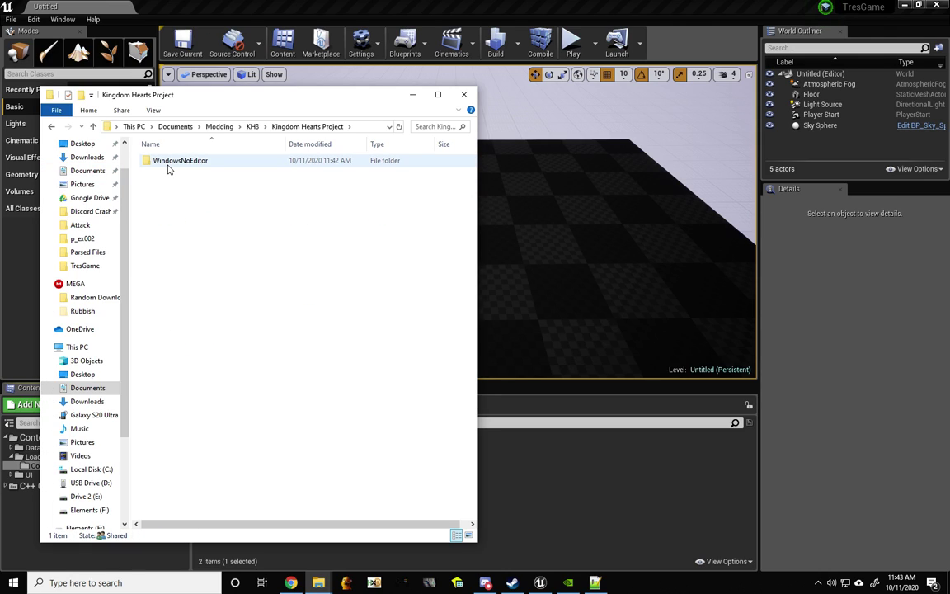
pyautogui.doubleClick(168, 161)
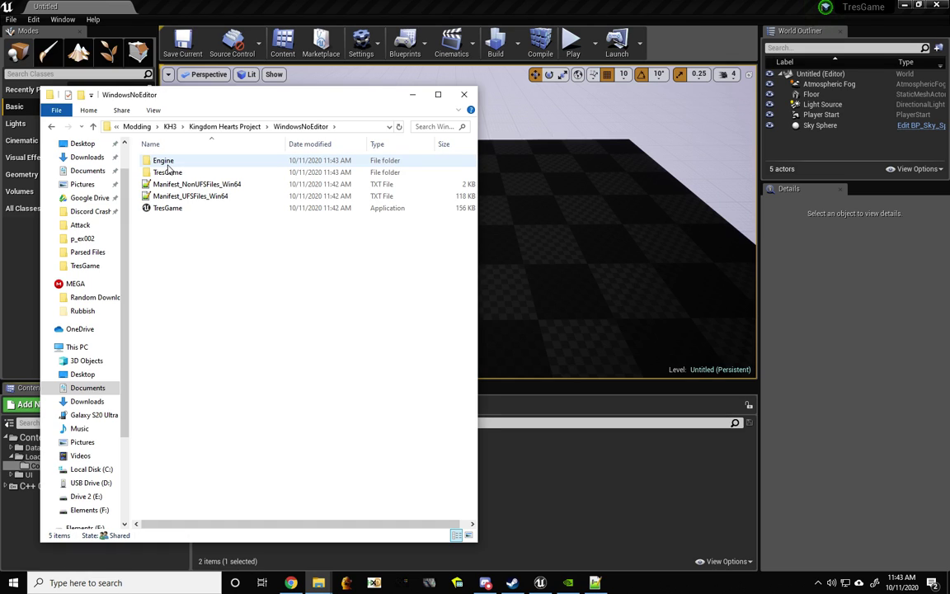
pyautogui.doubleClick(168, 173)
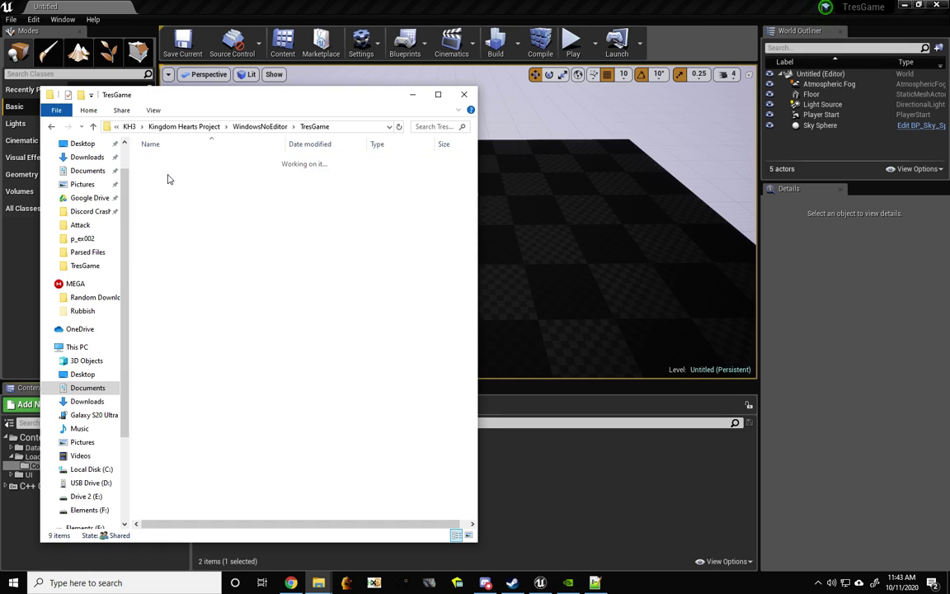
pyautogui.doubleClick(166, 185)
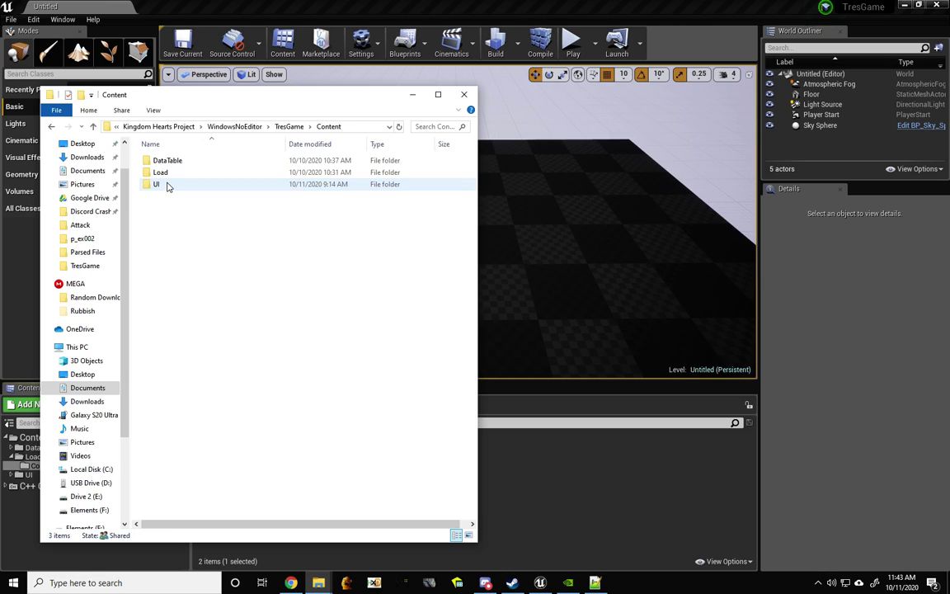
# - Open Load > Common and select the packaged TresChrInitData.uasset file
pyautogui.click(160, 175)
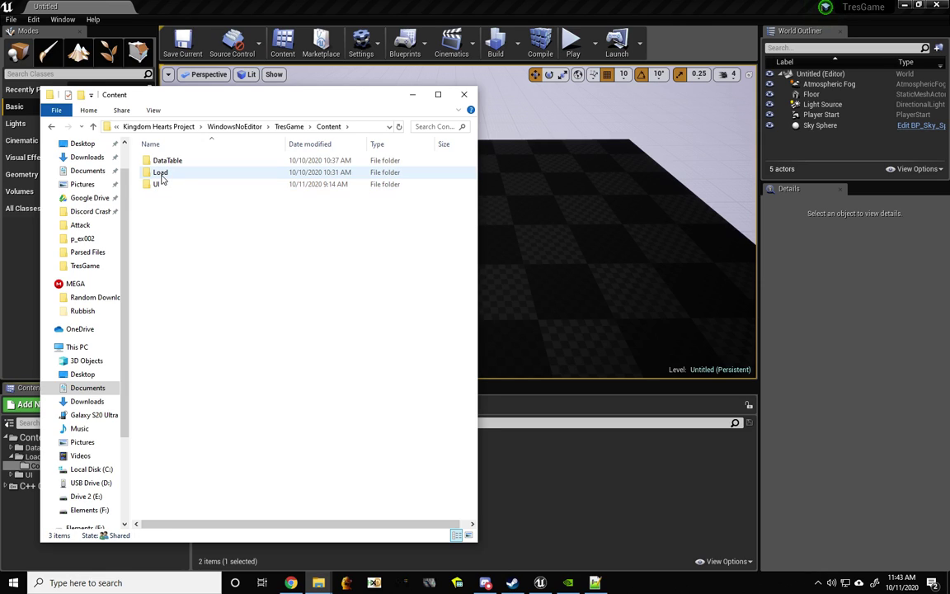
pyautogui.doubleClick(162, 176)
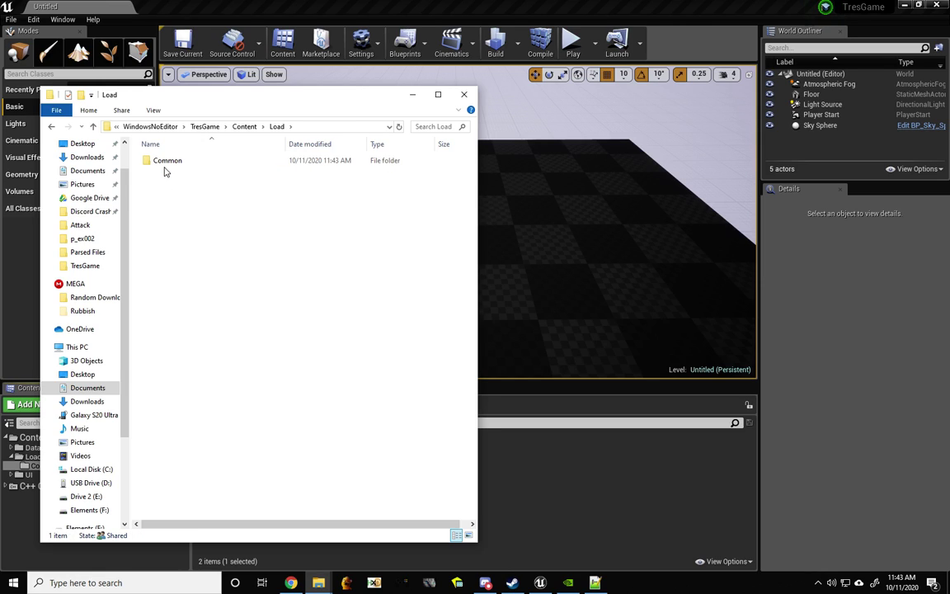
pyautogui.doubleClick(165, 163)
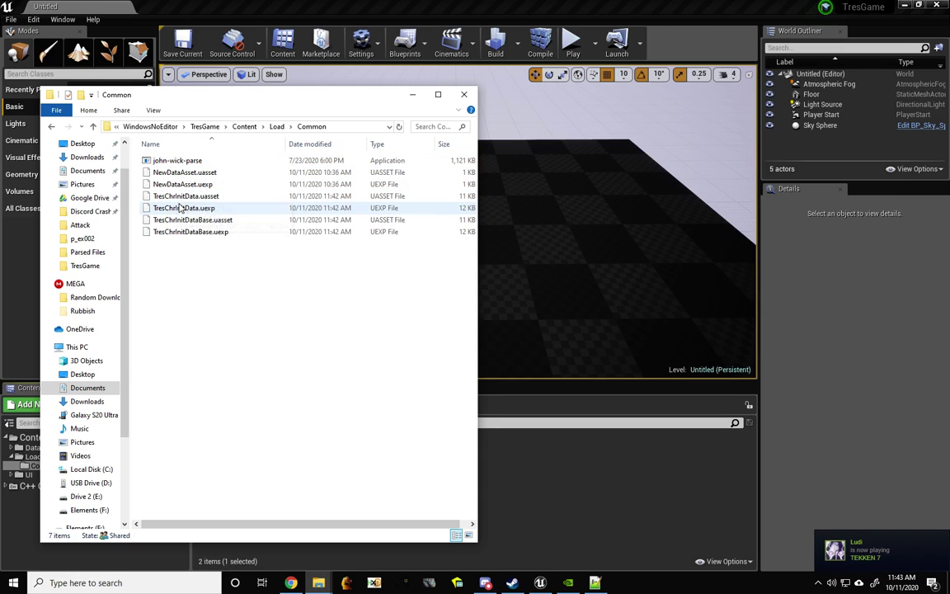
pyautogui.moveTo(249, 105); pyautogui.dragTo(581, 86)
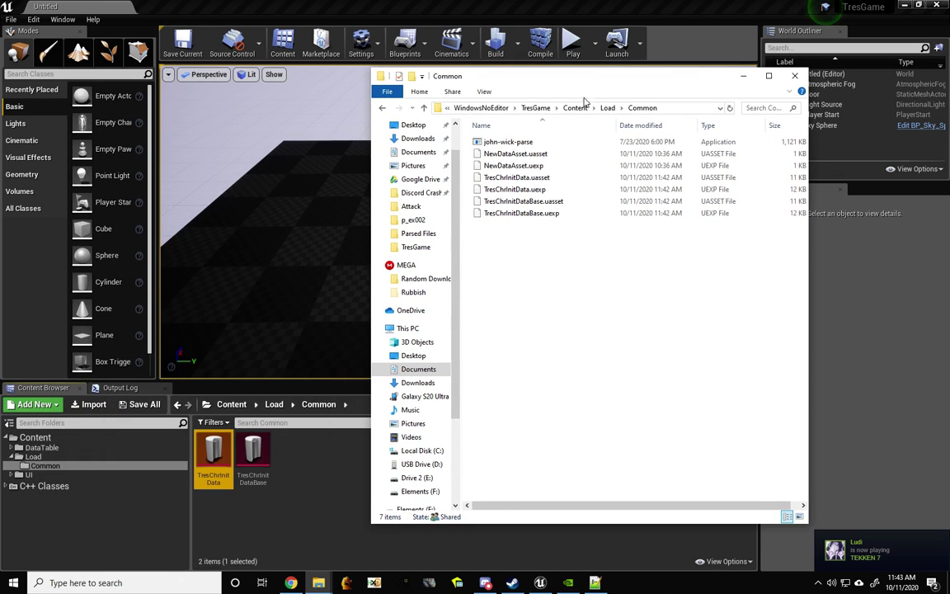
pyautogui.click(541, 190)
pyautogui.press('Up')
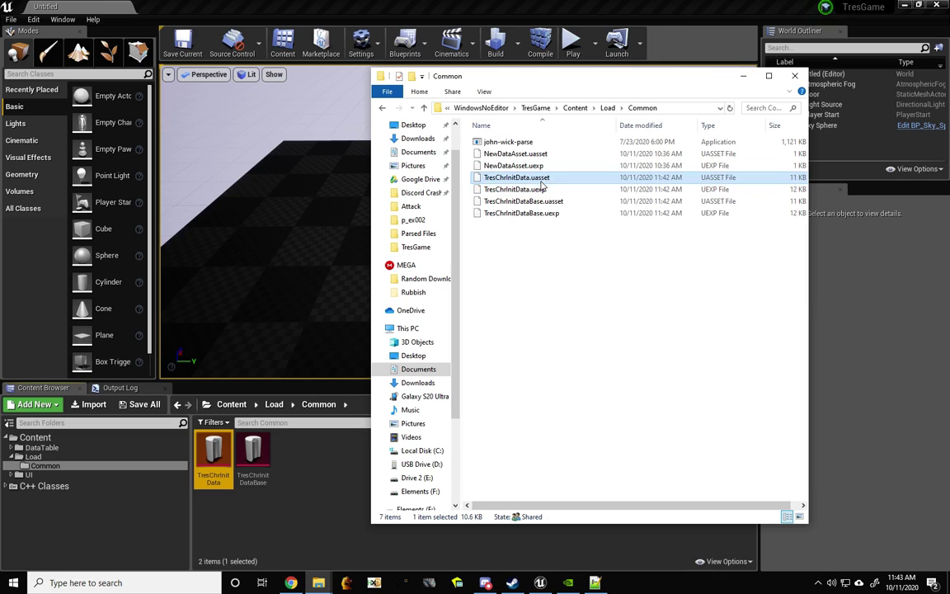